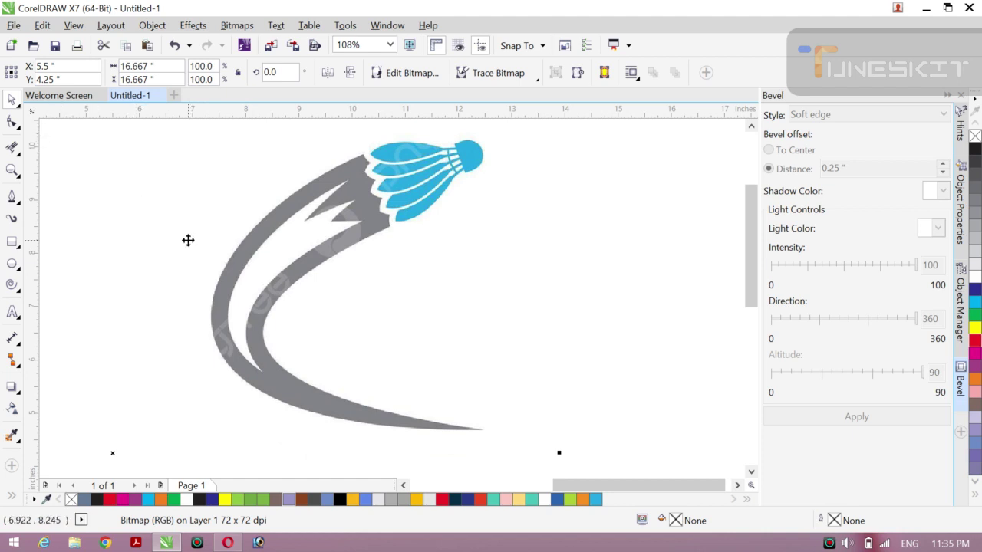
Step: Draw a three-node Pen tool path from the grey swoosh's lower feather-end corner to its pointed tip and back to its upper feather-end corner
left_click(10, 198)
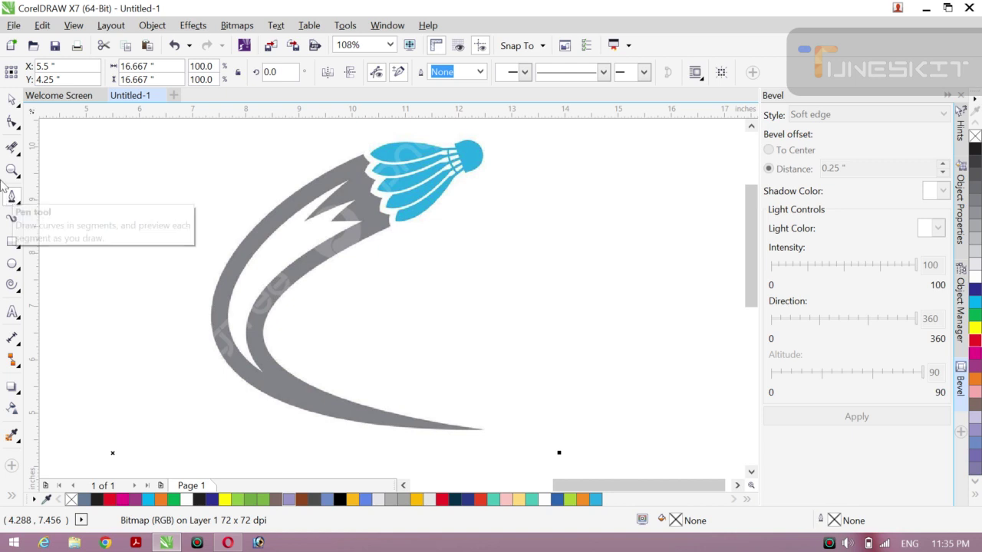
left_click(390, 229)
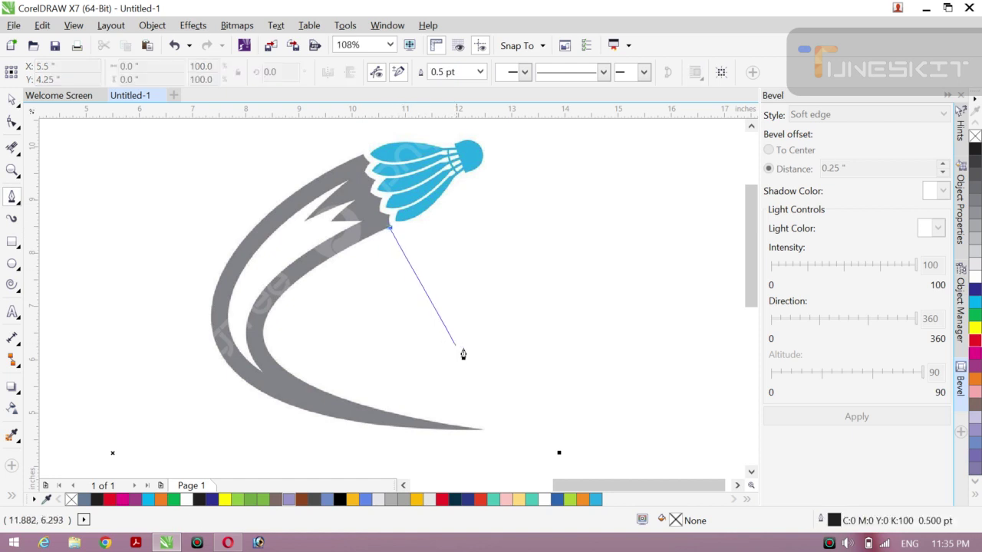
double_click(479, 434)
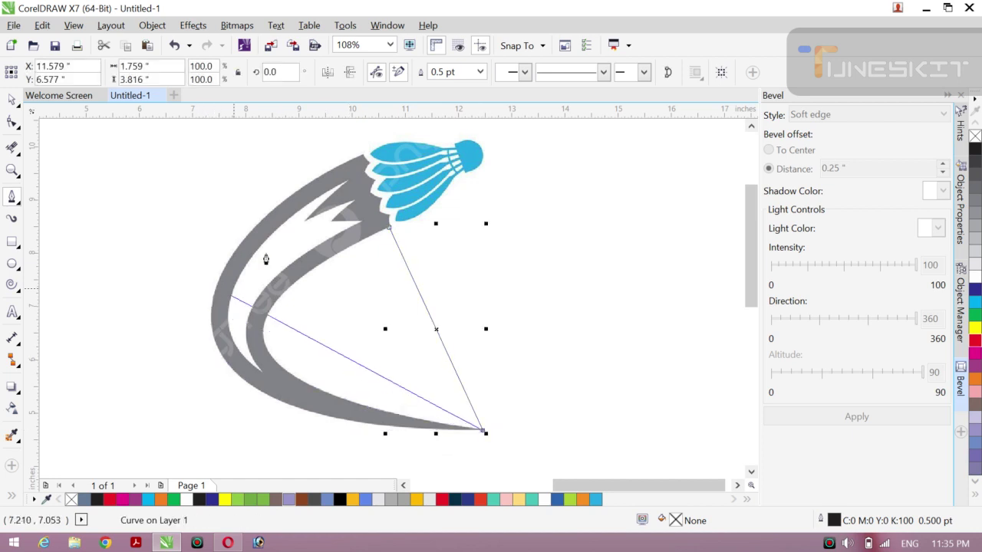
left_click(362, 160)
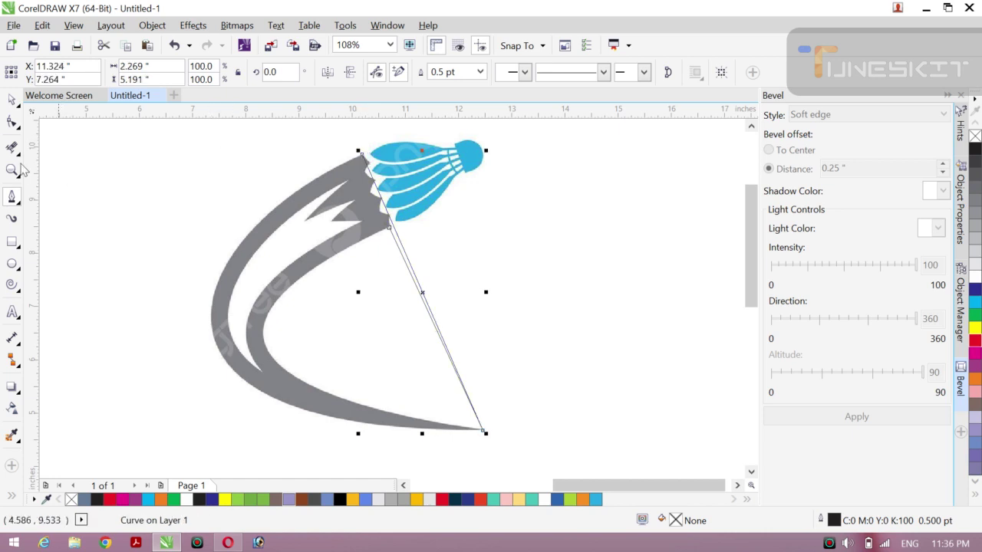
Step: Convert the line to the swoosh's upper corner into a curve and bend it along the swoosh's outer edge
left_click(12, 123)
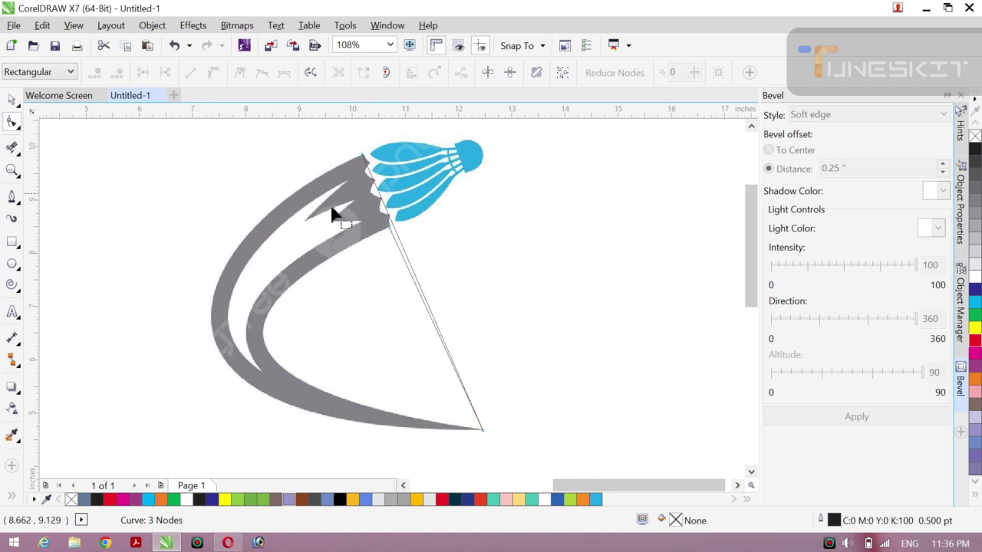
left_click(411, 266)
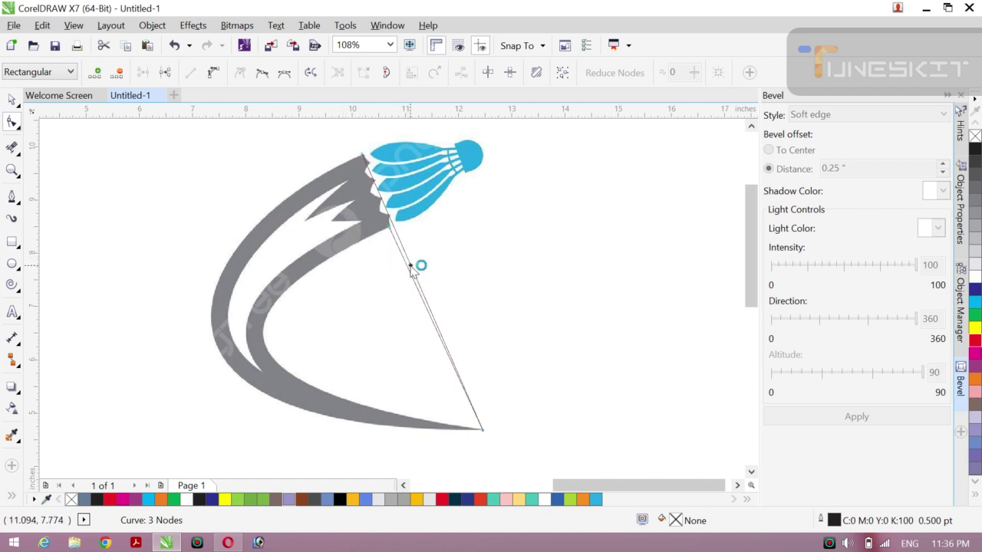
right_click(411, 267)
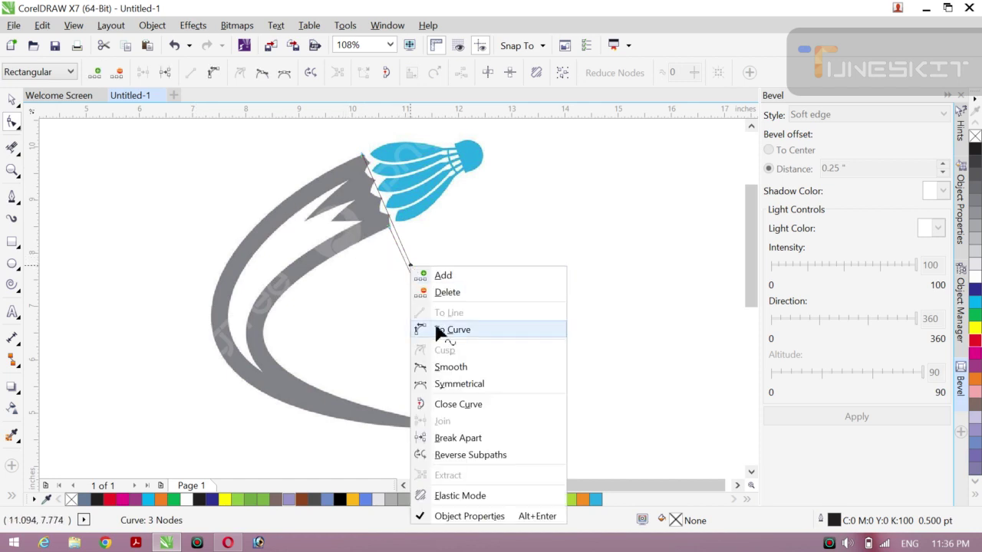
left_click(452, 329)
left_click_drag(400, 246, 436, 411)
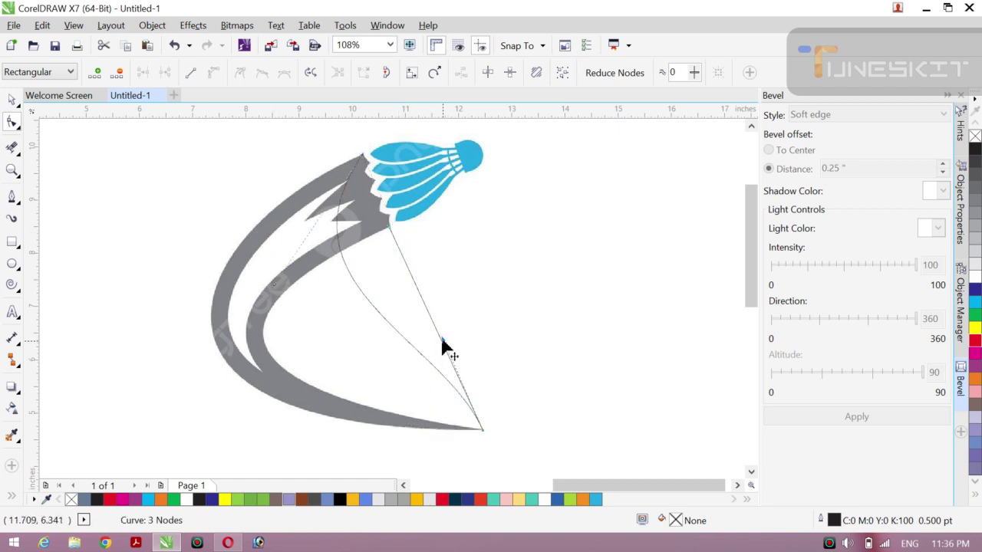
mouse_move(443, 339)
left_mouse_down()
mouse_move(291, 388)
mouse_move(268, 344)
mouse_move(265, 269)
mouse_move(276, 294)
mouse_move(235, 287)
mouse_move(247, 338)
left_mouse_up()
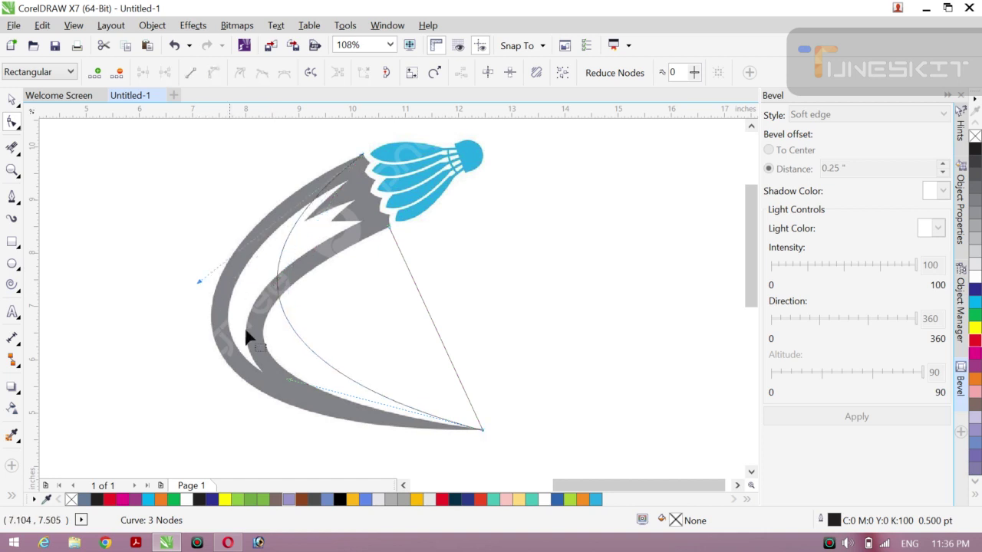
left_click_drag(290, 381, 185, 402)
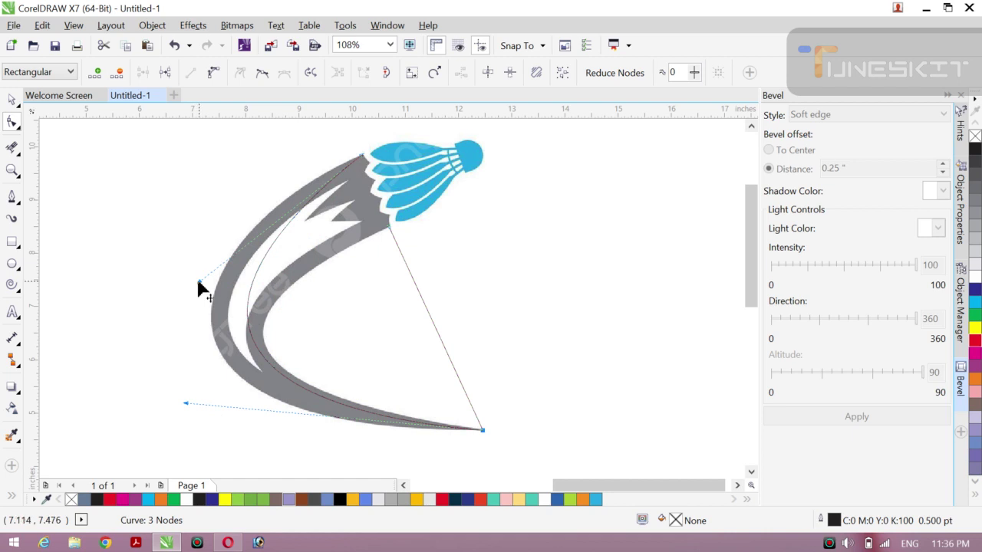
left_click_drag(199, 283, 148, 261)
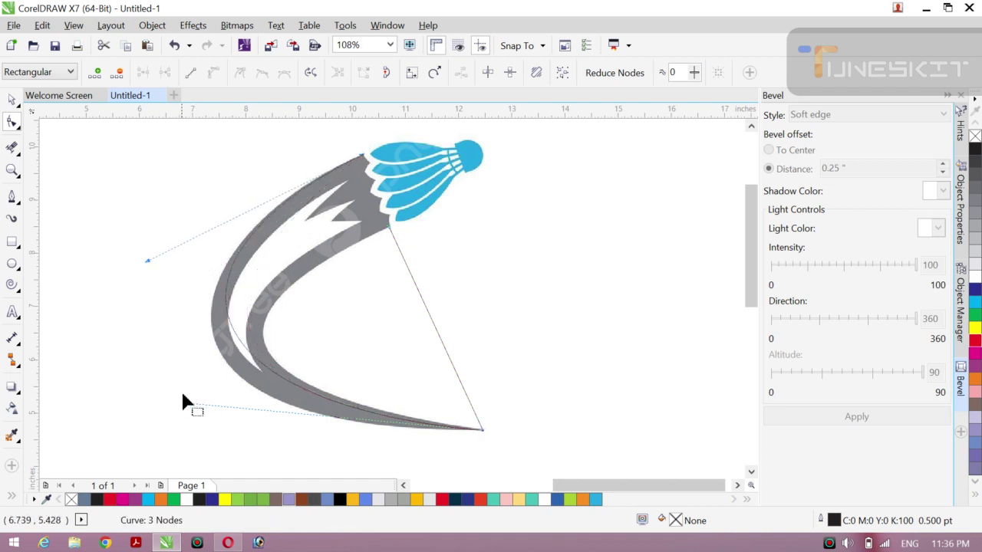
left_click_drag(183, 399, 145, 440)
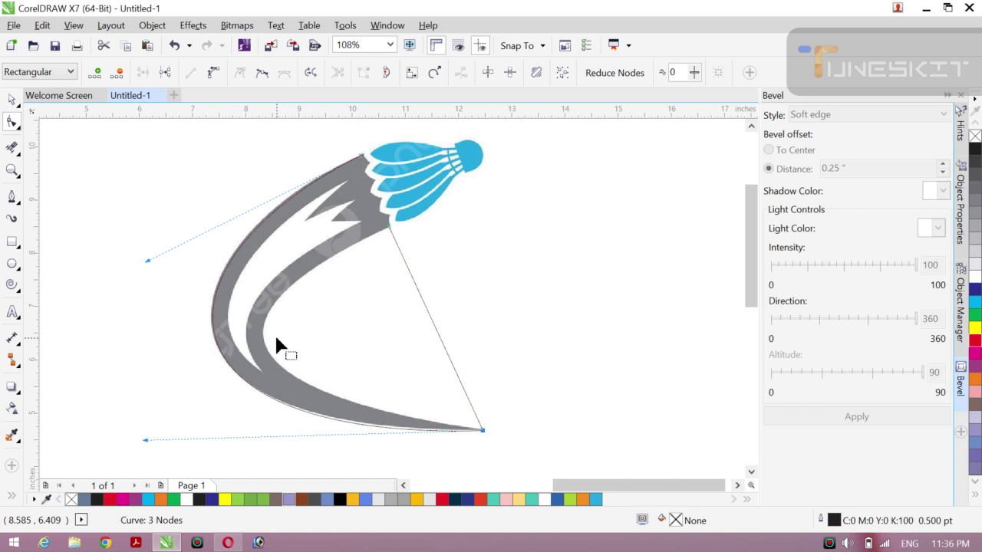
Step: Convert the remaining straight segment into a curve and shape it along the swoosh's inner edge
left_click(428, 316)
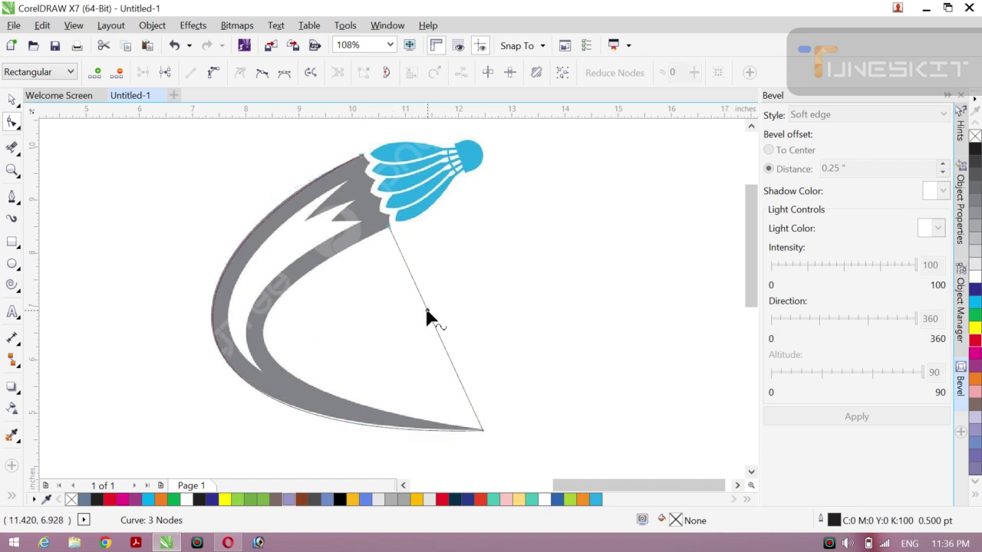
right_click(428, 316)
left_click(499, 116)
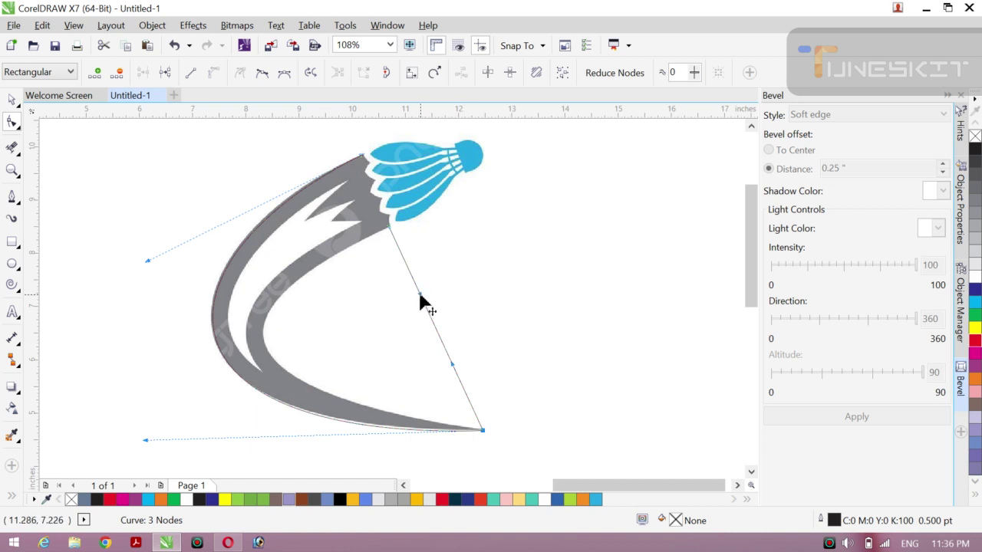
left_click_drag(421, 295, 273, 334)
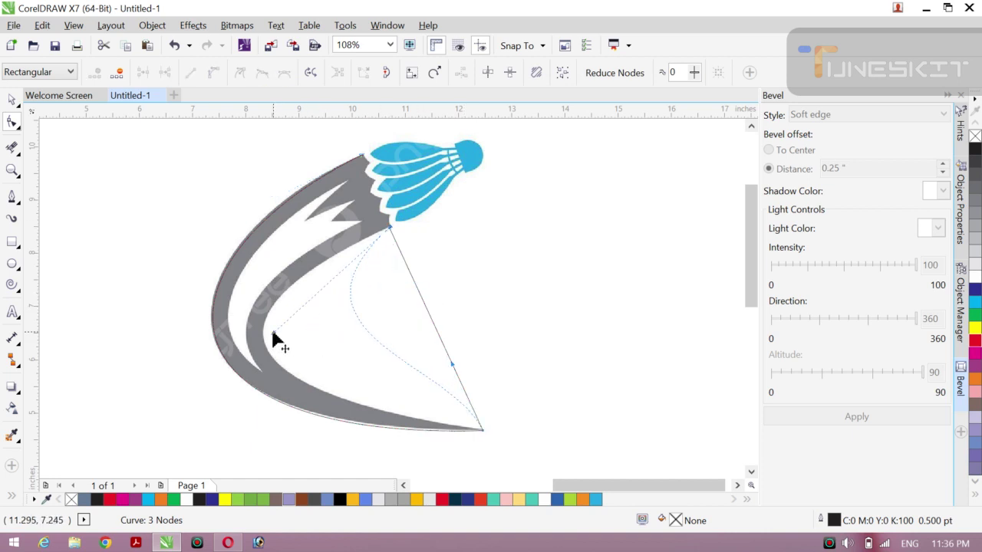
left_click_drag(445, 367, 255, 370)
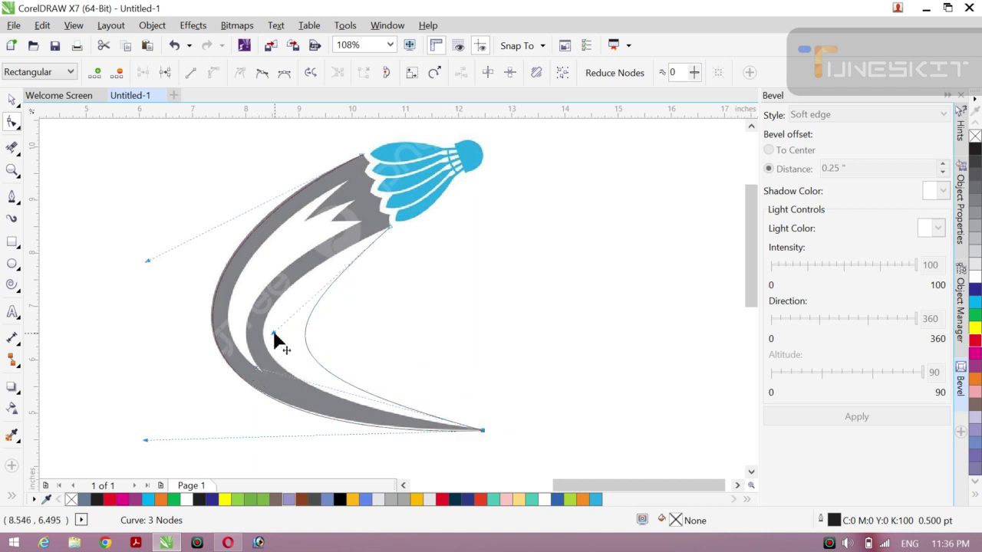
left_click_drag(273, 334, 220, 326)
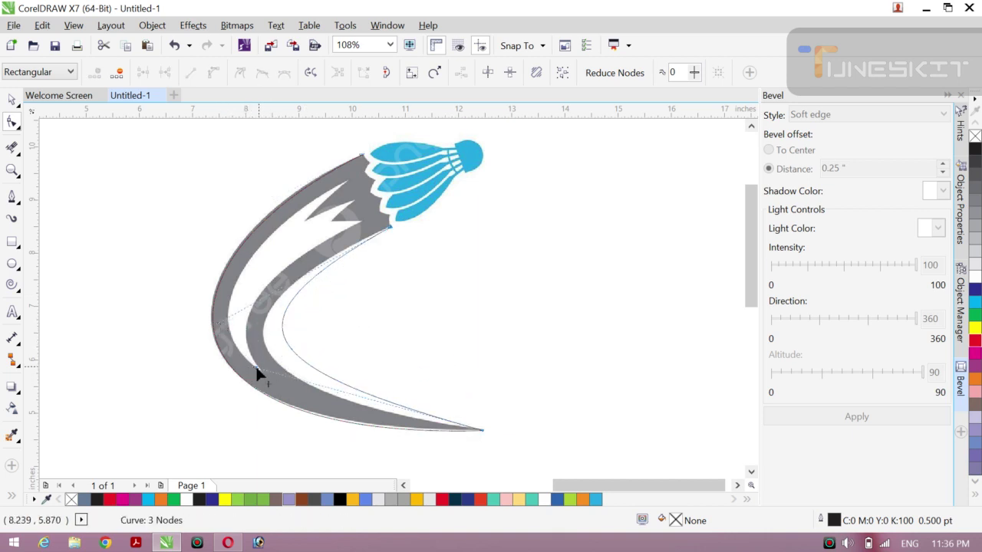
left_click_drag(247, 370, 212, 386)
left_click_drag(219, 330, 196, 319)
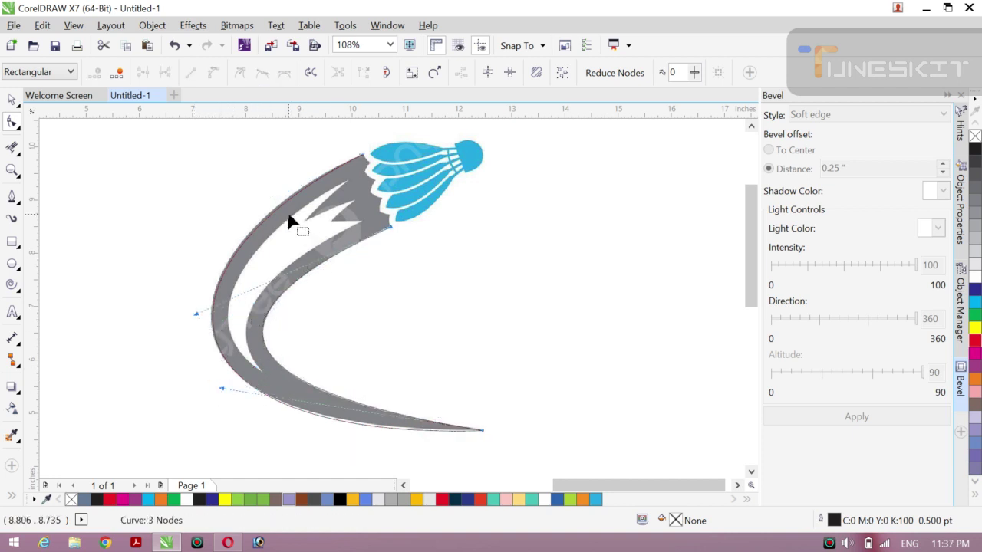
Step: Trace the swoosh's scalloped end beside the blue feathers with curved Pen tool segments
left_click(12, 198)
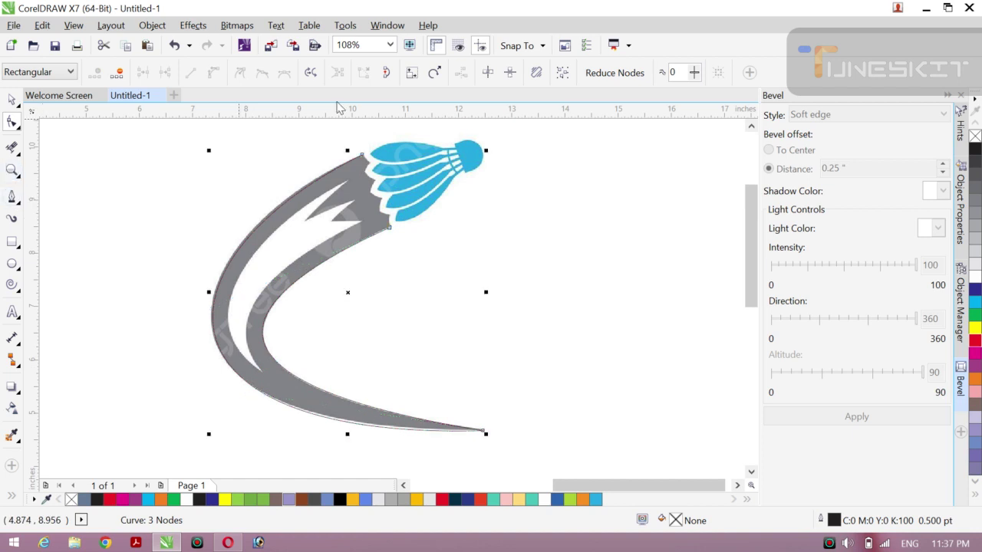
left_click_drag(363, 157, 147, 261)
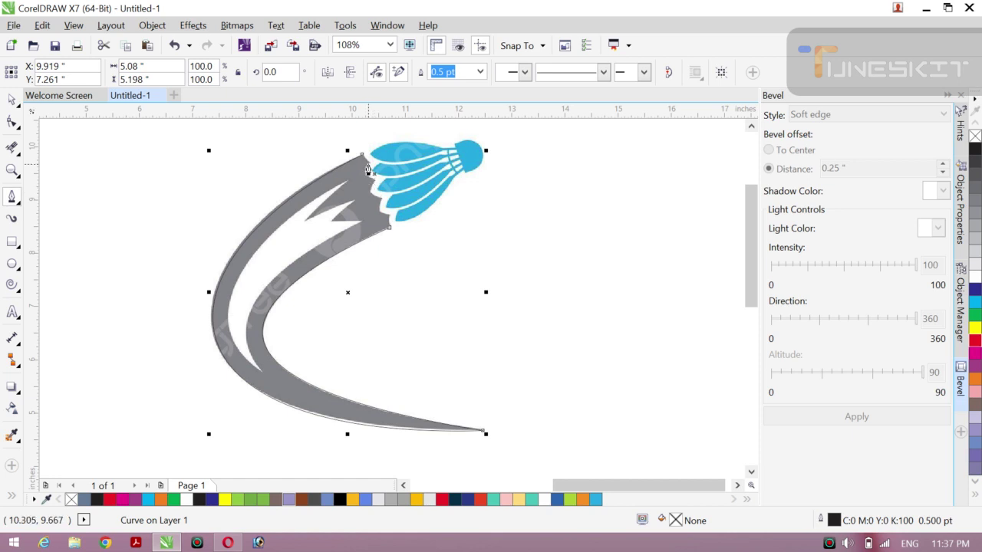
left_click(368, 168)
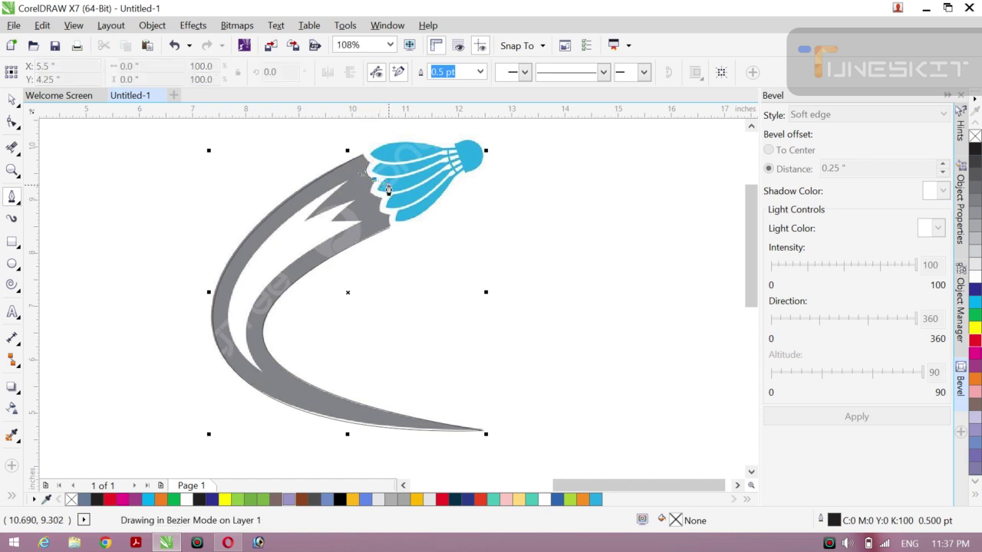
left_click(376, 182)
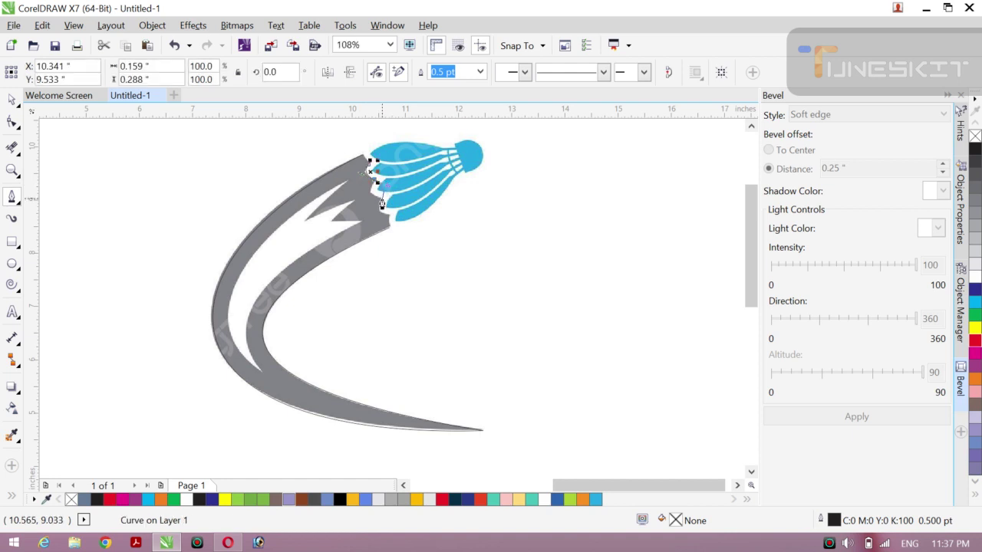
left_click(388, 223)
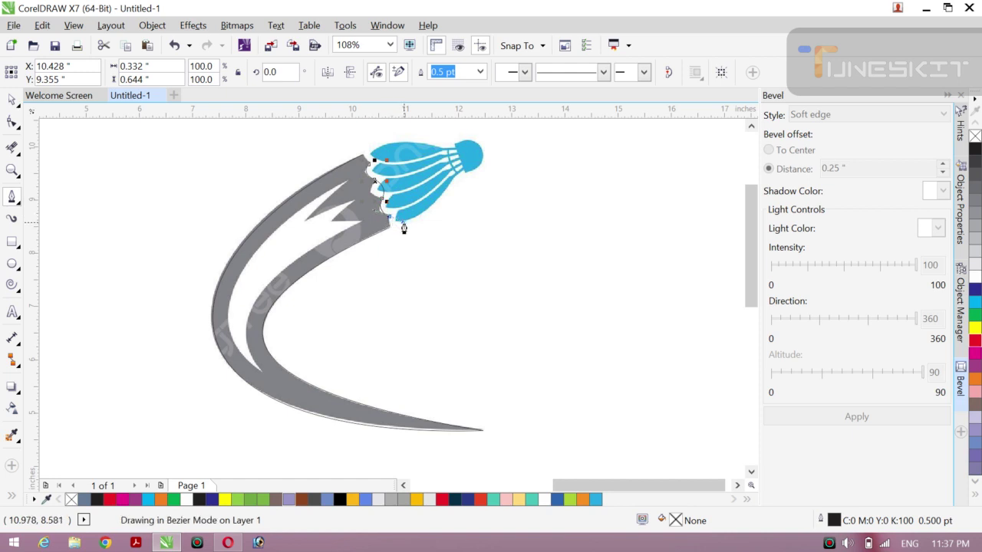
left_click_drag(389, 222, 416, 237)
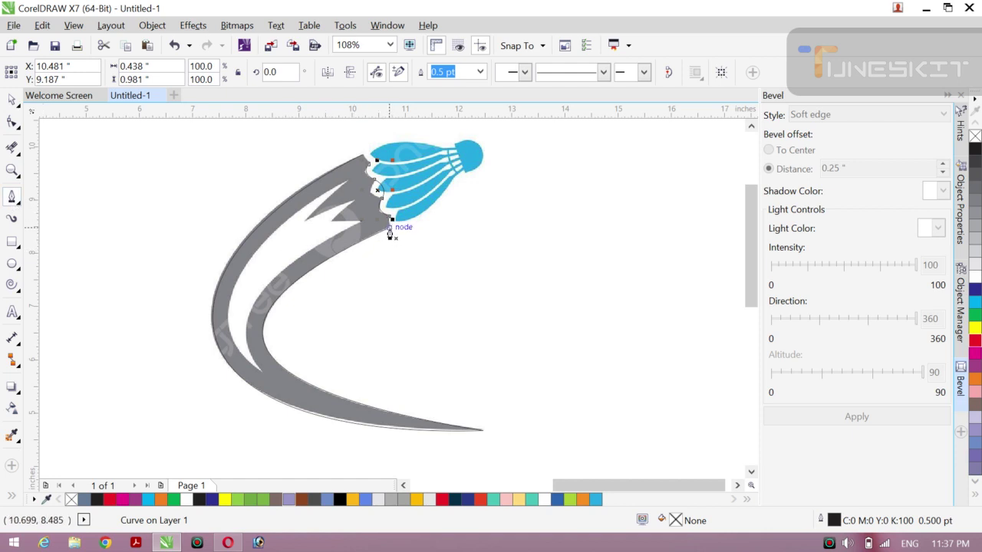
Step: Draw short connecting segments from both ends of the scalloped curve to the swoosh outline's two end nodes
key("Escape")
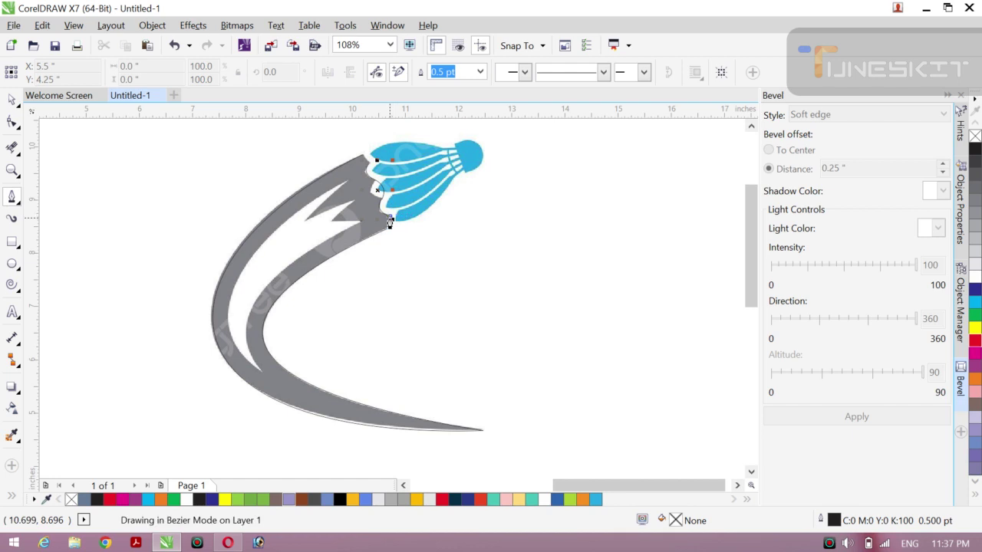
left_click(389, 222)
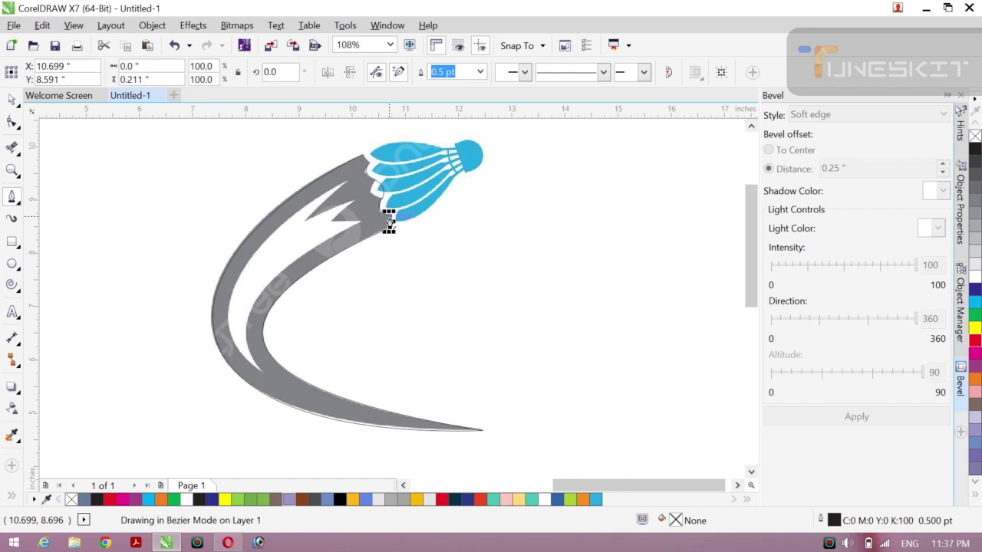
left_click(360, 165)
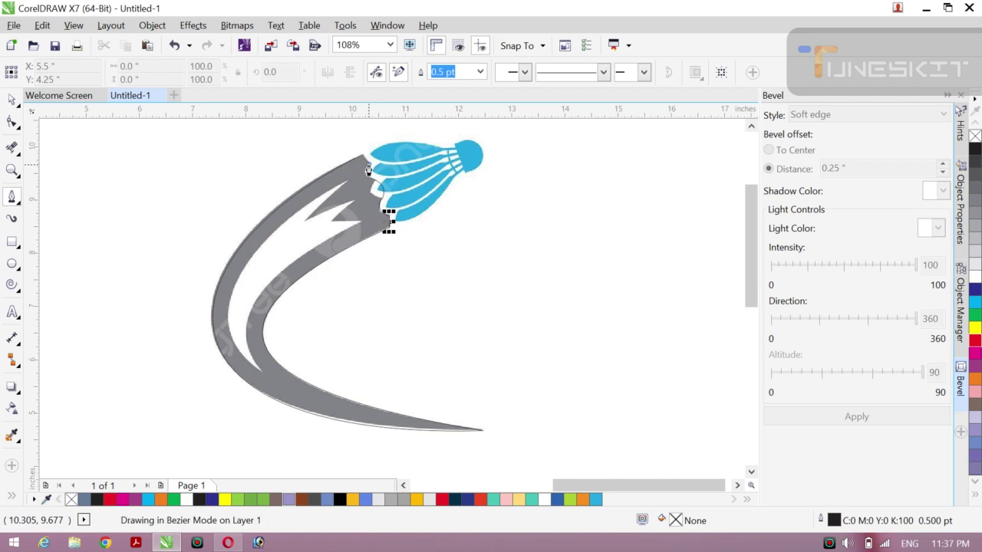
left_click(367, 164)
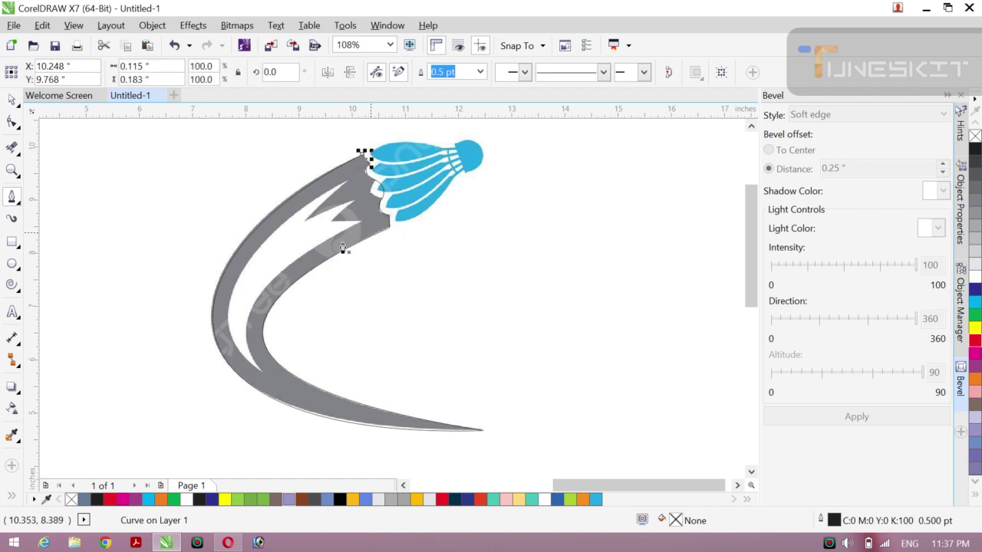
Step: Draw a closed straight-sided path around the swoosh's white cutout, following its lower point and the zigzag notches near the feathers
left_click_drag(332, 211, 333, 198)
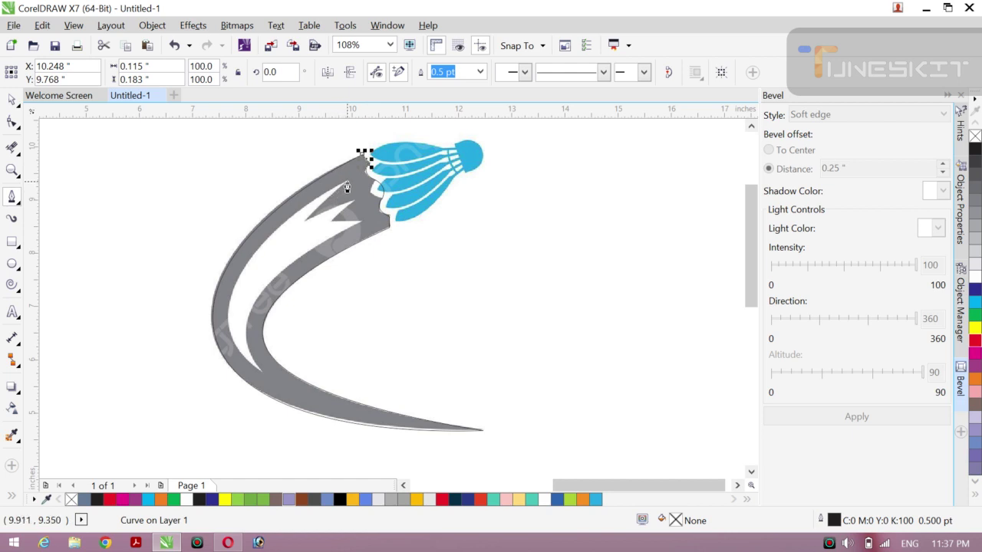
left_click(348, 182)
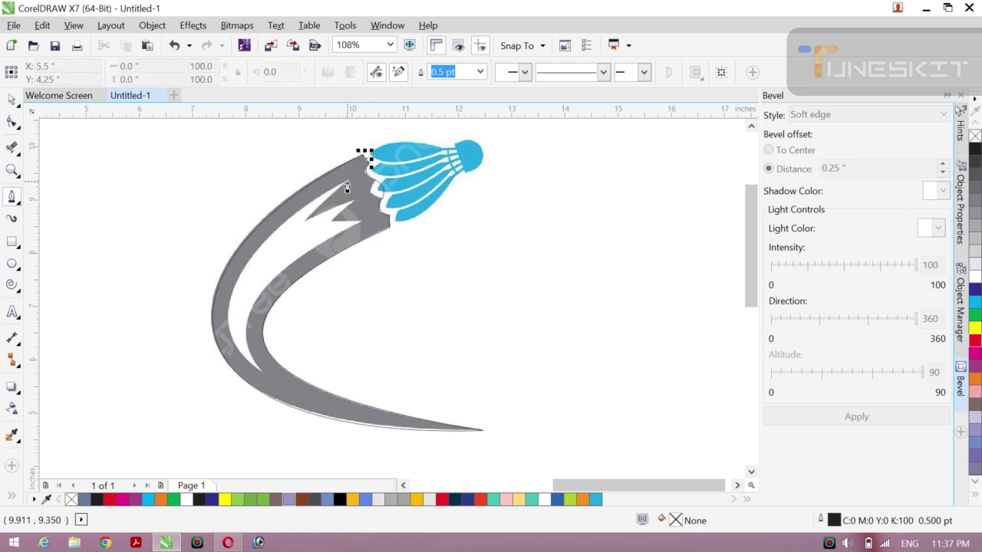
double_click(260, 376)
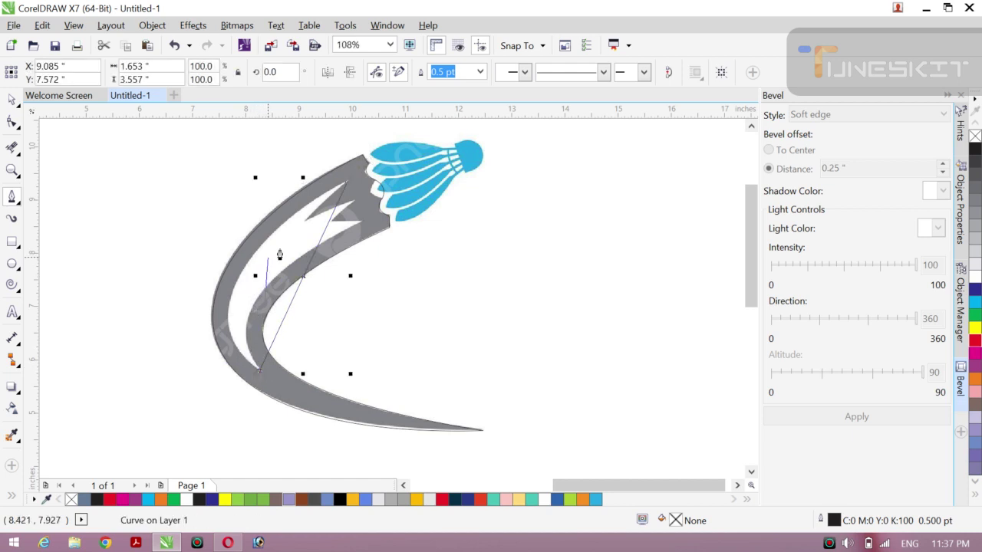
left_click(361, 225)
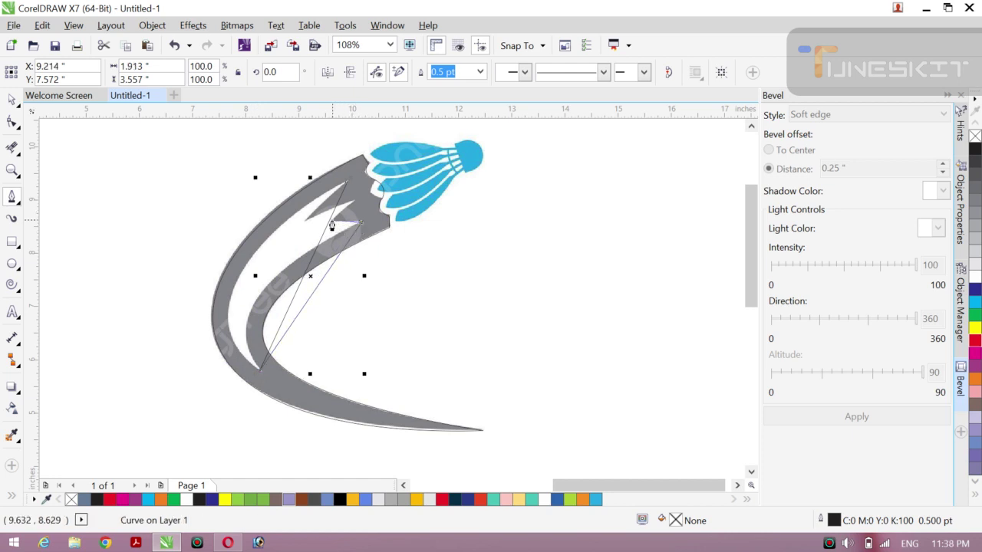
left_click(332, 225)
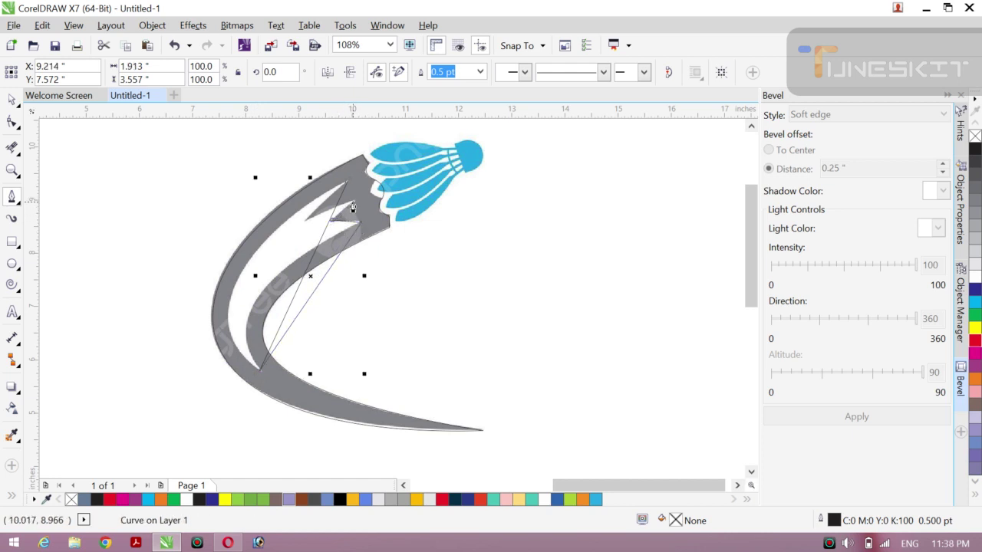
left_click(353, 205)
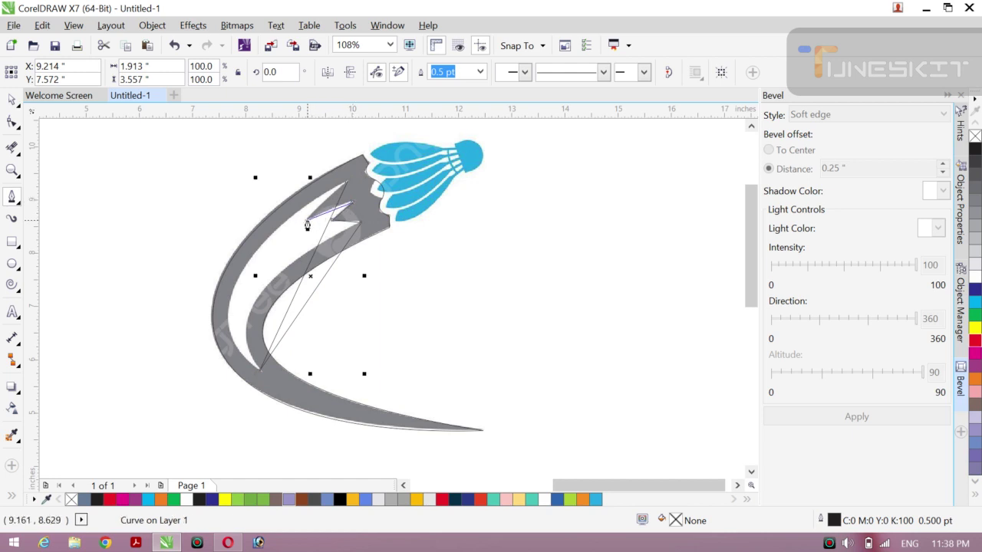
left_click(307, 222)
left_click(347, 186)
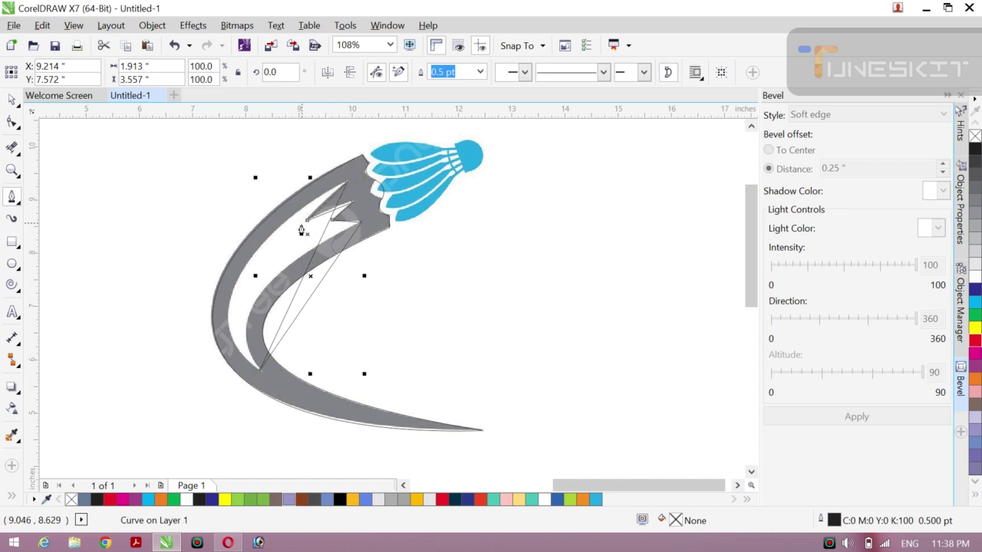
Step: Convert the long outer segment of the white cutout's path into a curve and shape it along the cutout's outer edge
left_click(12, 124)
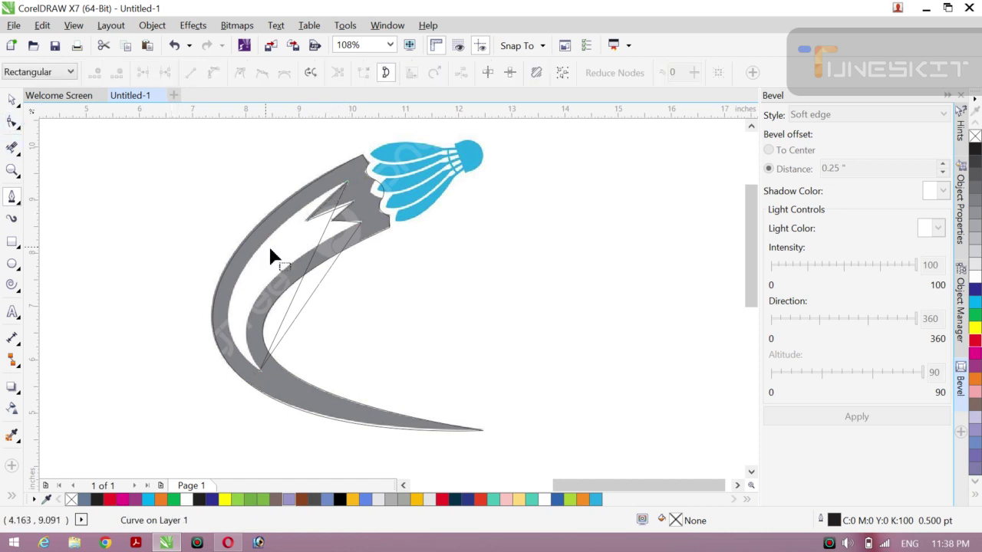
right_click(308, 270)
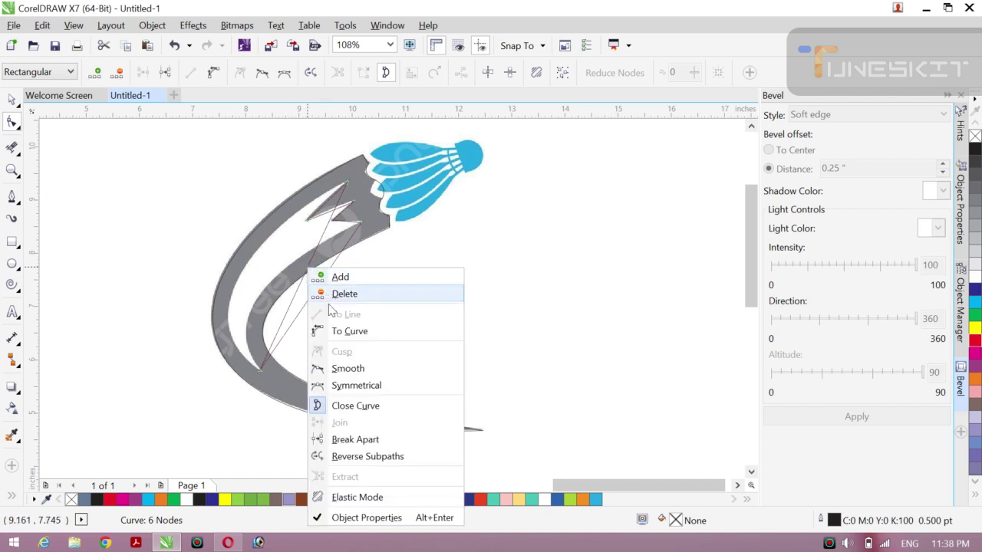
left_click(349, 330)
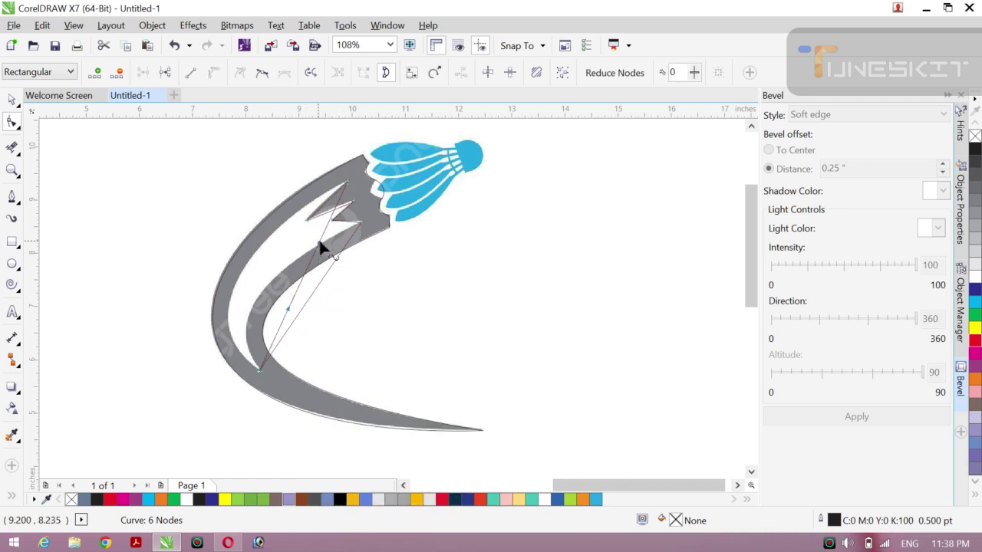
left_click_drag(293, 247, 189, 320)
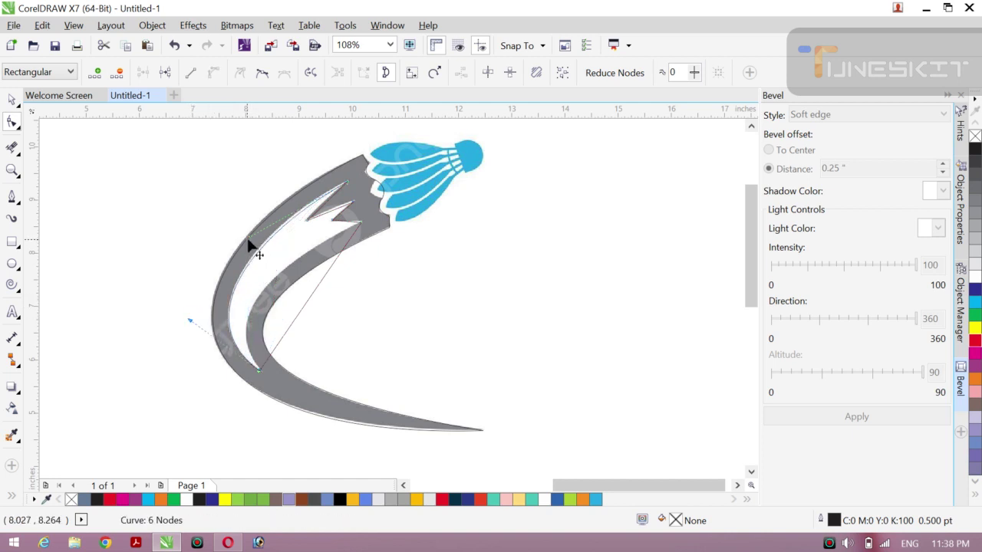
left_click_drag(248, 244, 252, 234)
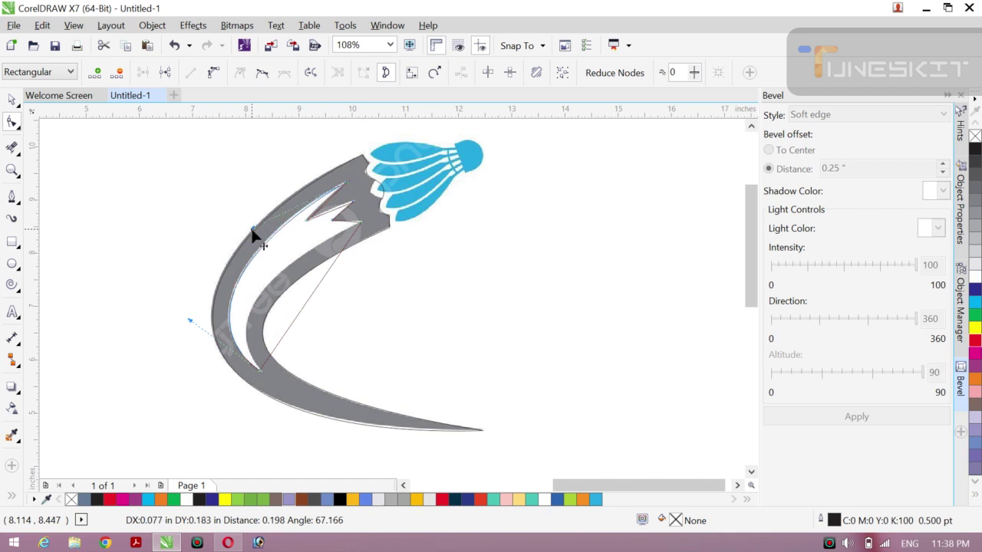
Step: Convert the cutout path's remaining long straight segment into a curve and shape it along the cutout's inner edge
left_click(310, 295)
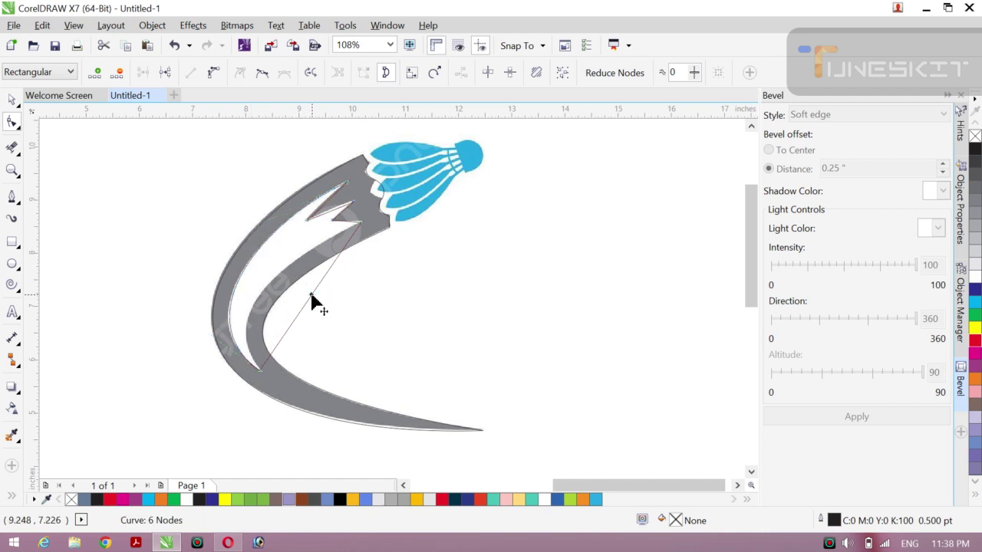
right_click(311, 295)
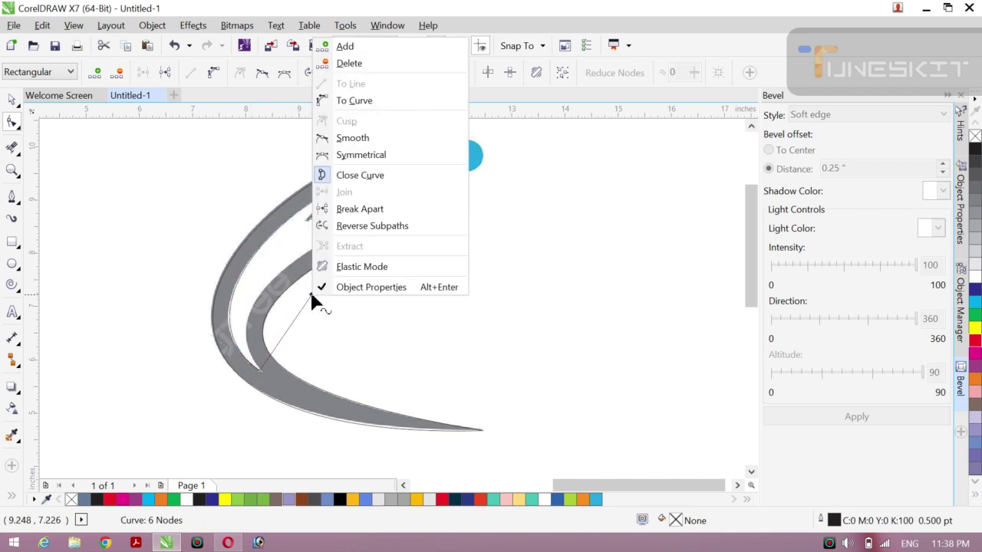
left_click(353, 101)
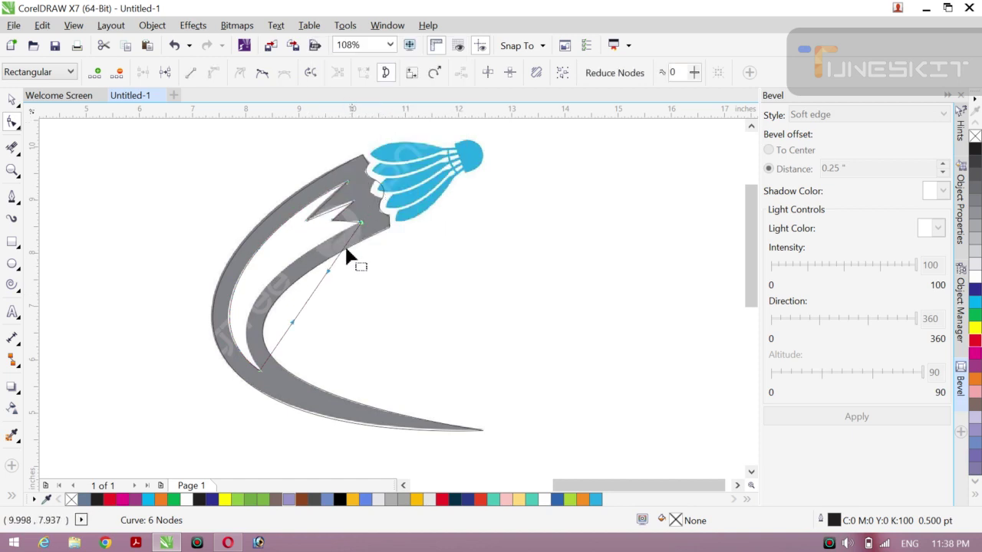
left_click_drag(328, 278, 224, 338)
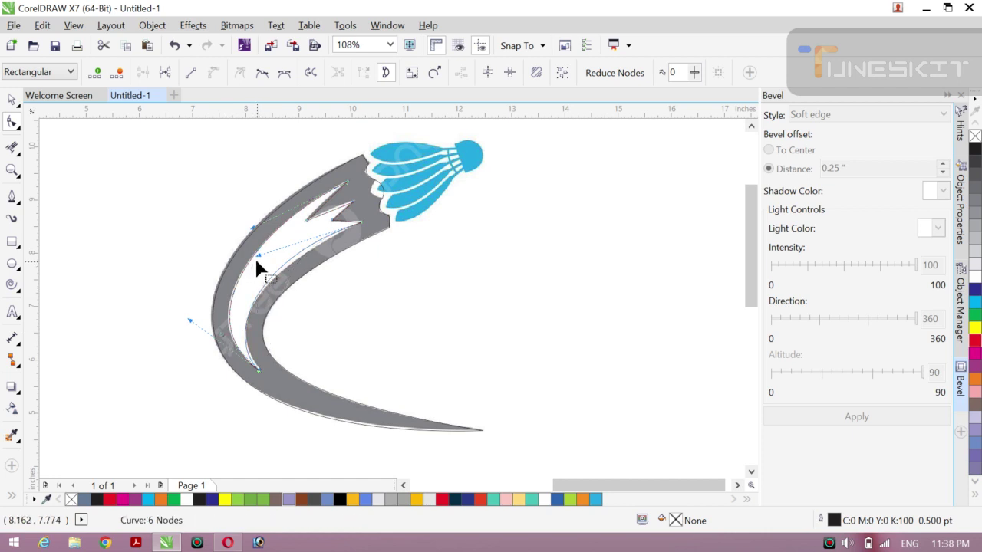
left_click_drag(258, 257, 274, 261)
left_click_drag(271, 262, 264, 267)
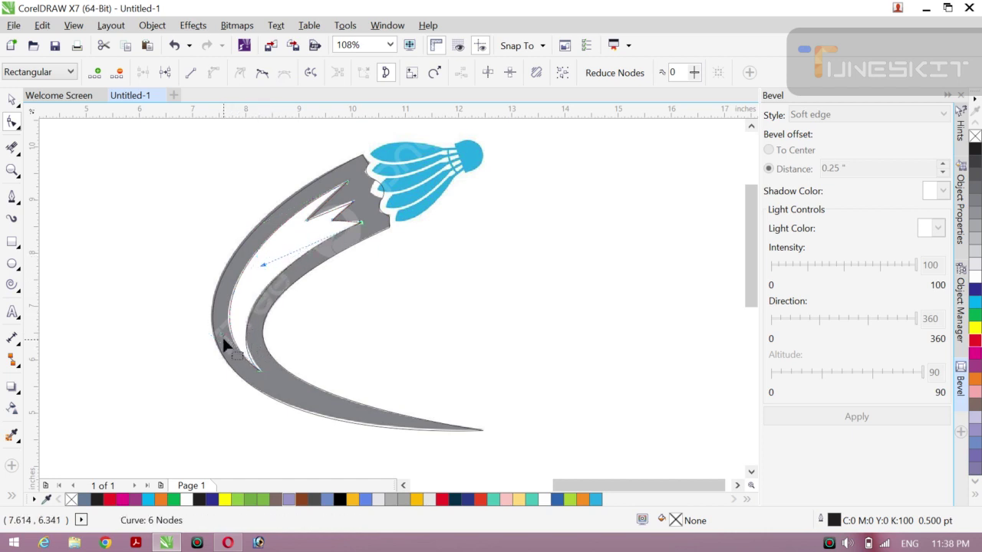
left_click_drag(220, 332, 223, 324)
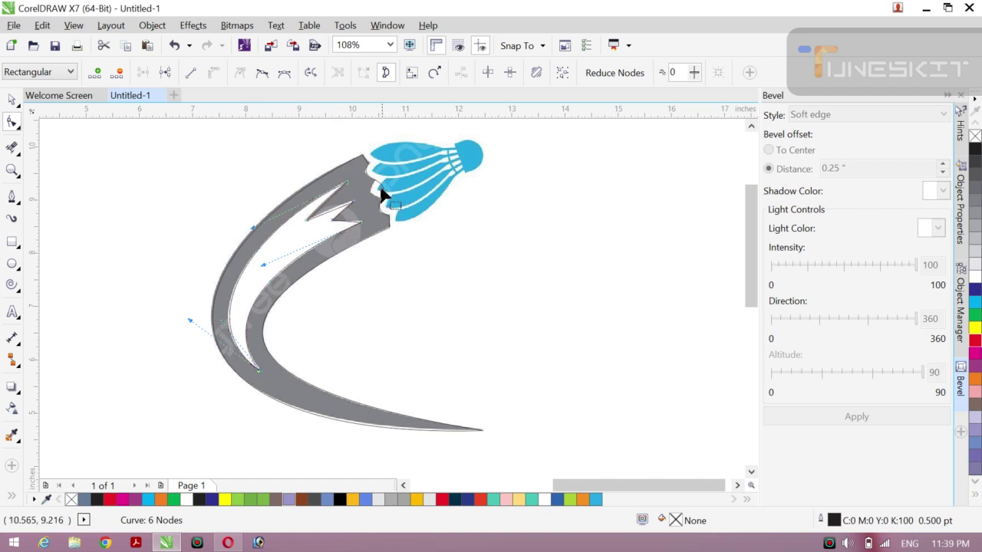
Step: Add a node to the scalloped end curve, refit it to the grey edge beside the feathers, and undo the last adjustment
key("Delete")
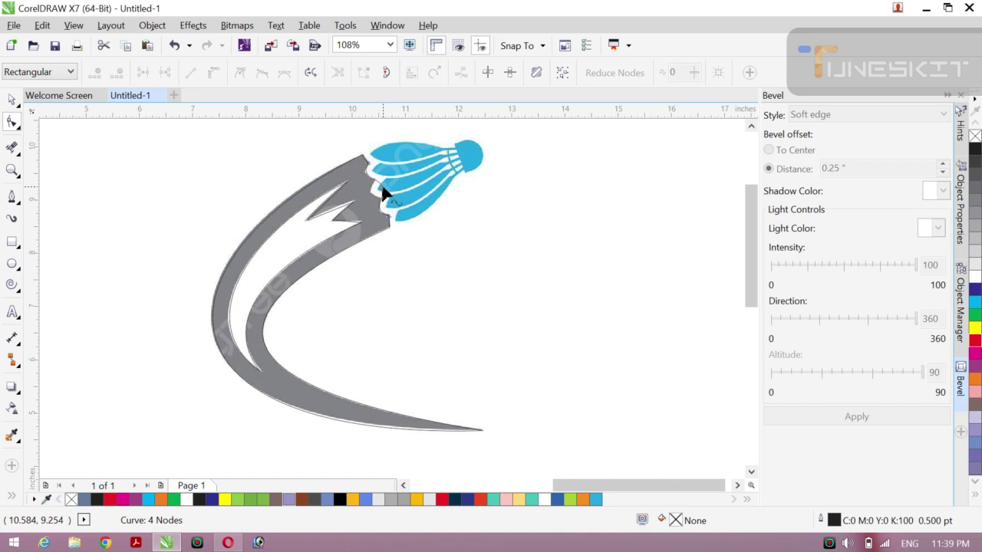
left_click(383, 191)
right_click(384, 191)
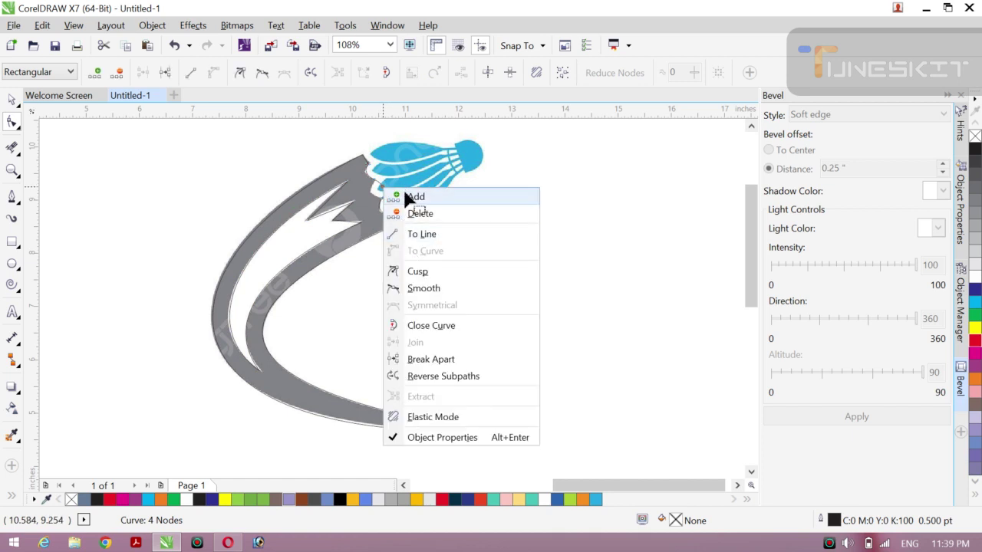
left_click(415, 197)
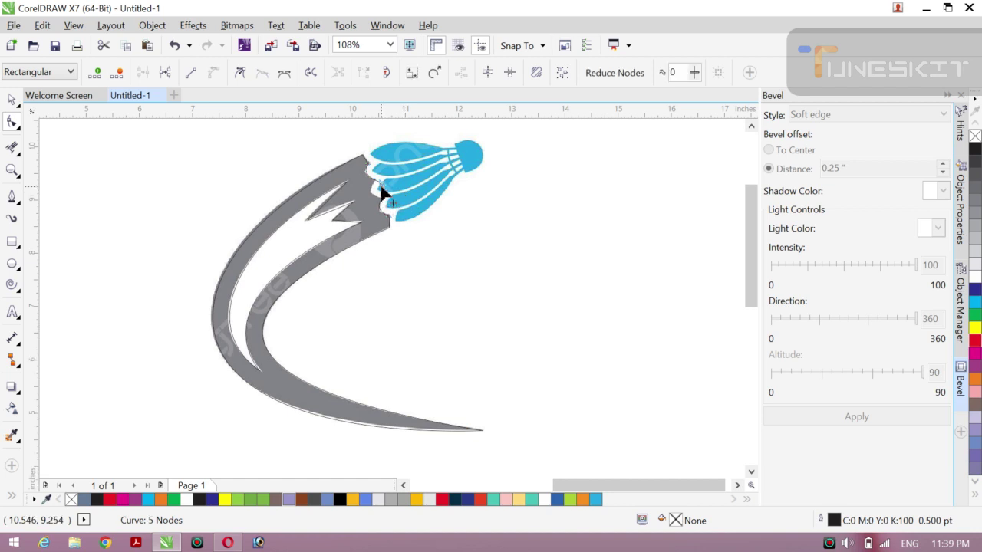
left_click_drag(383, 193, 372, 200)
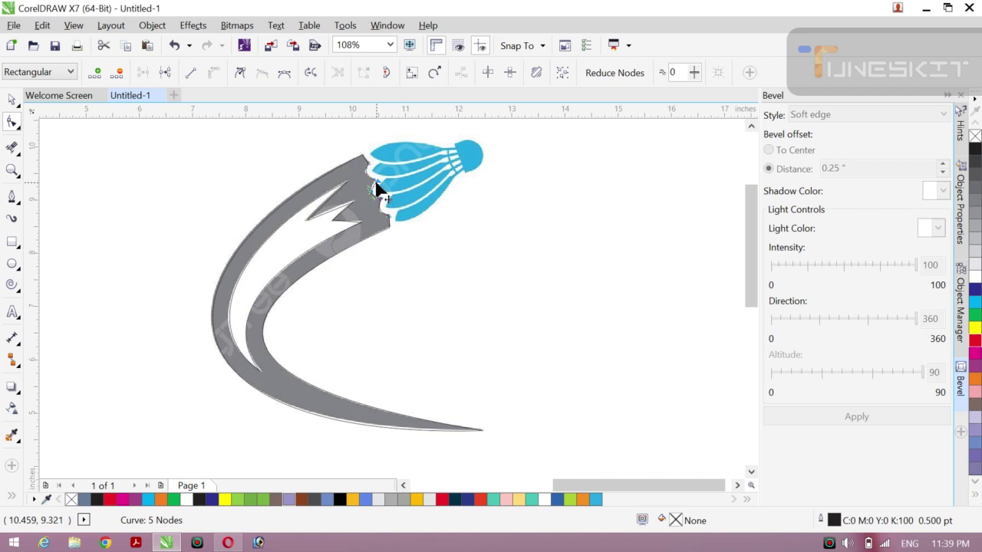
left_click_drag(378, 183, 375, 183)
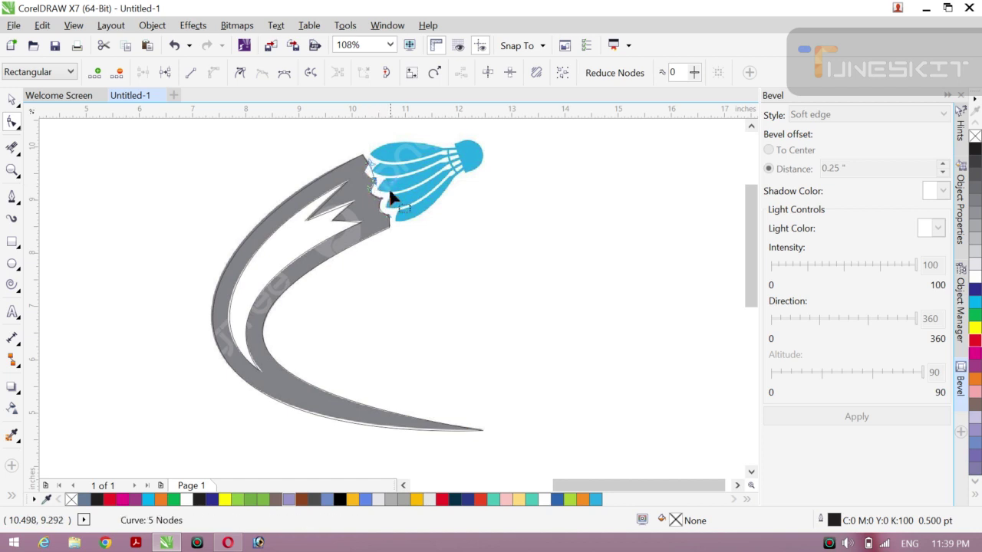
key("ctrl+z")
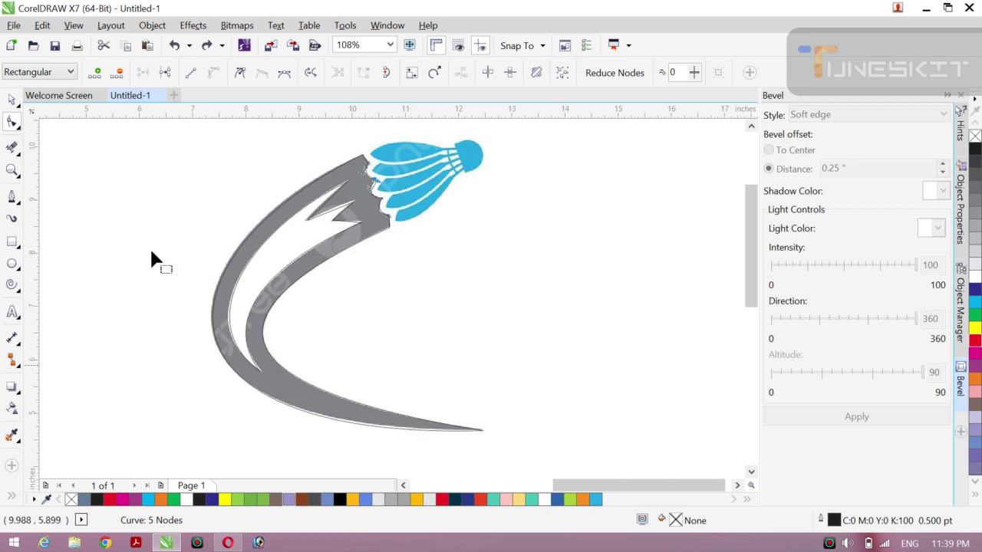
Step: Start a new Pen path at the shuttlecock's cork, with straight segments out to the uppermost feather's tip and back to the cork
left_click(11, 198)
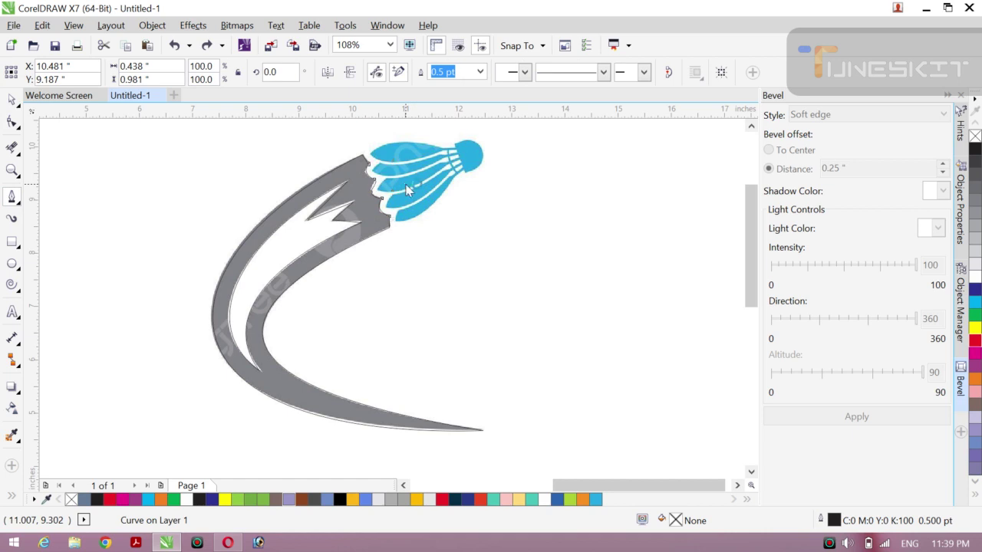
key("z")
left_click_drag(353, 132, 502, 233)
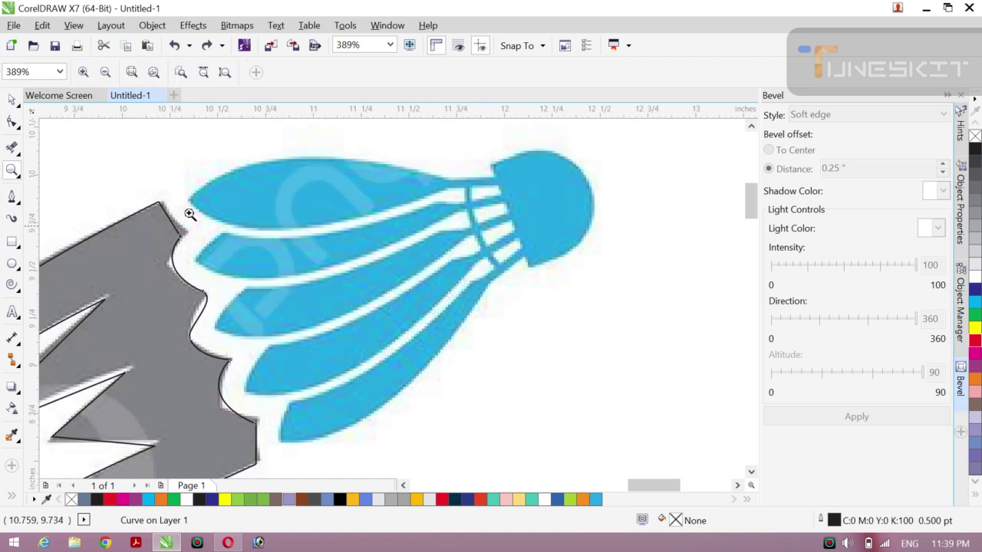
left_click(12, 198)
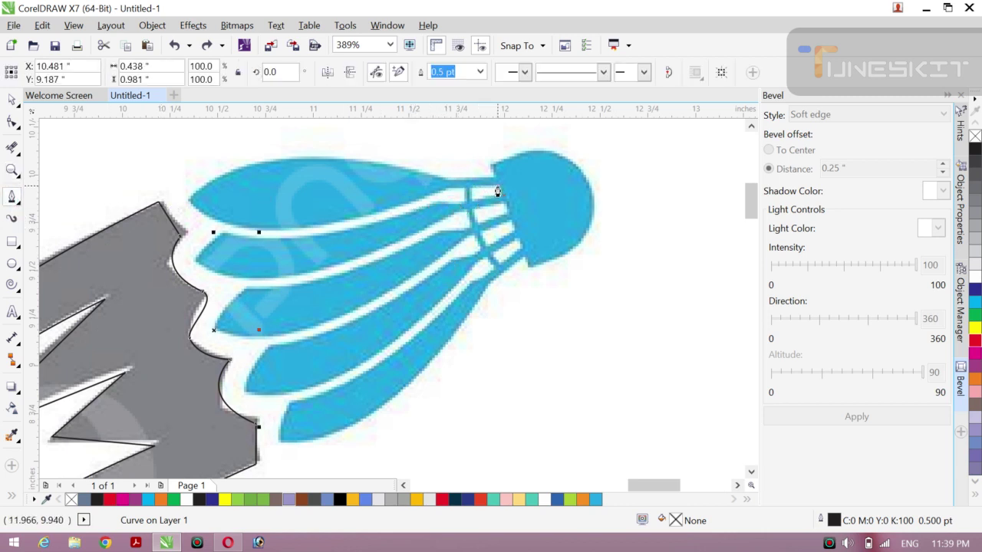
key("Escape")
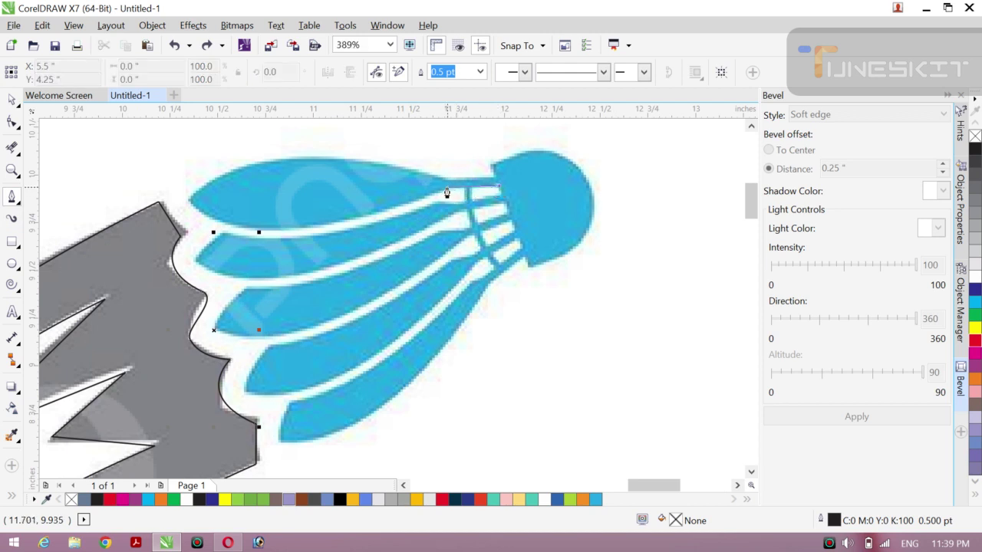
left_click(445, 188)
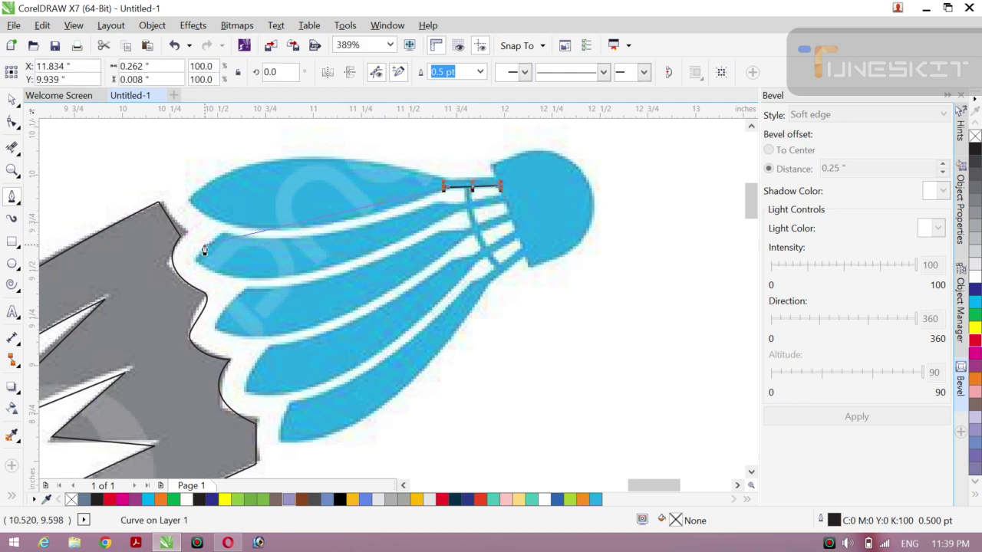
left_click(189, 206)
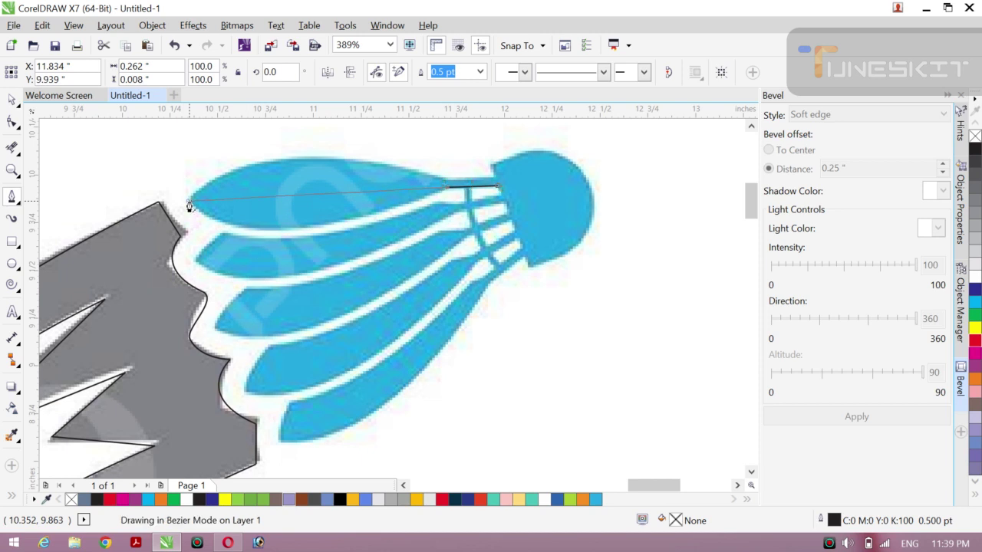
left_click(442, 185)
left_click(475, 184)
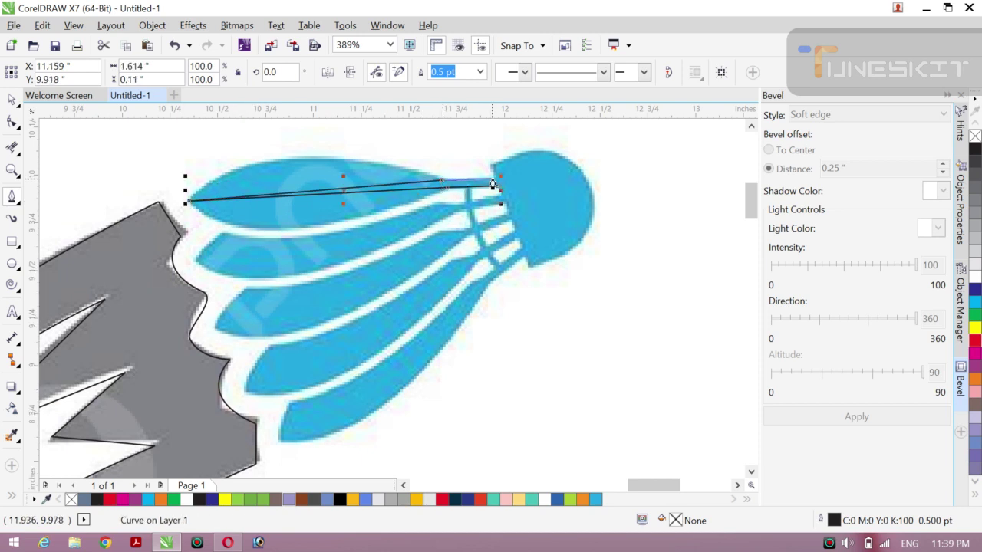
left_click(494, 184)
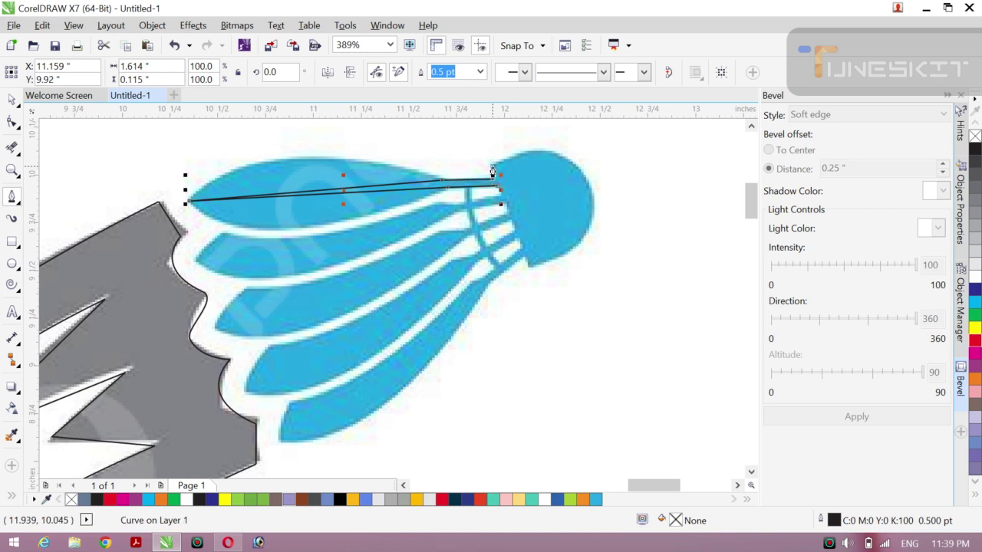
Step: Continue the path around the shuttlecock's rounded cork with curved segments, ending at its lower corner
left_click(493, 171)
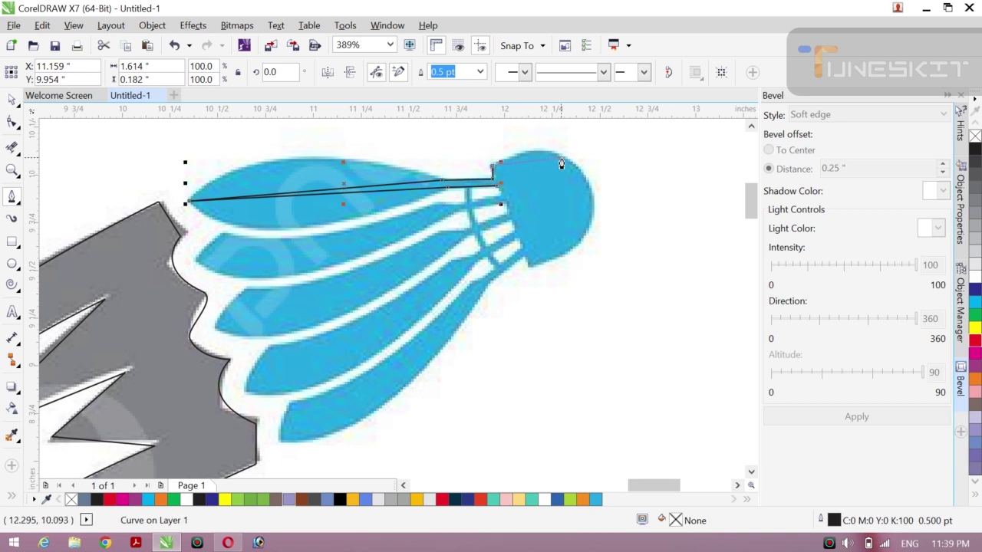
left_click_drag(562, 164, 580, 181)
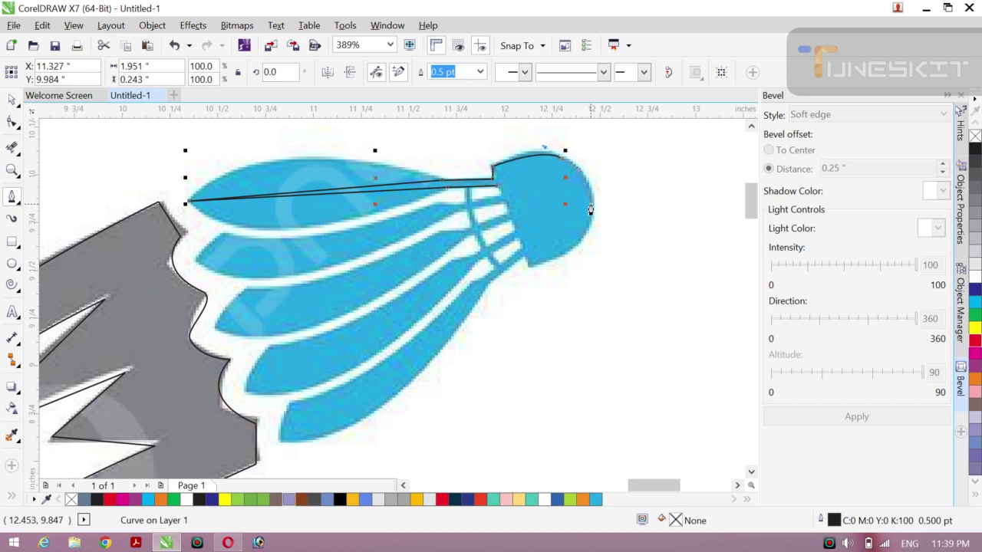
left_click_drag(589, 222, 589, 230)
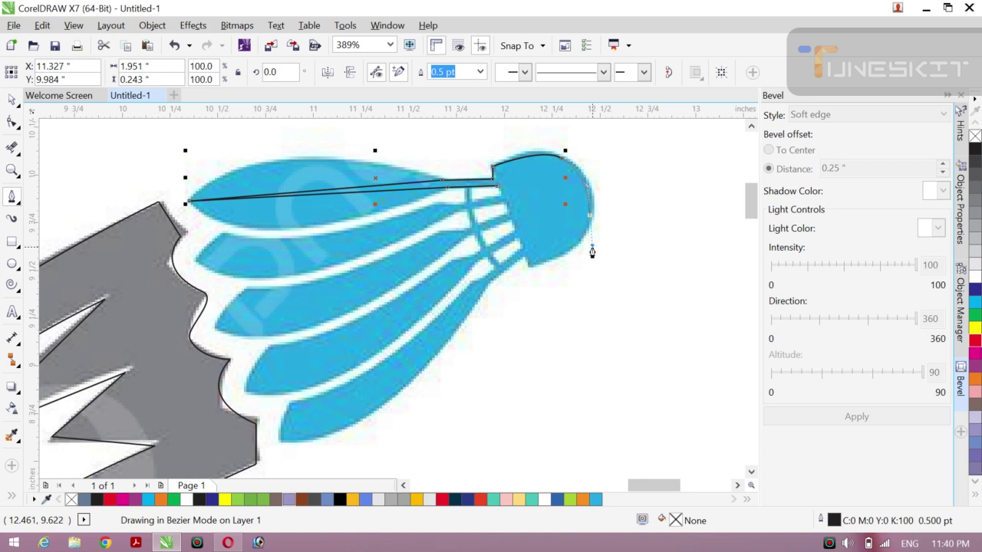
left_click_drag(591, 252, 592, 248)
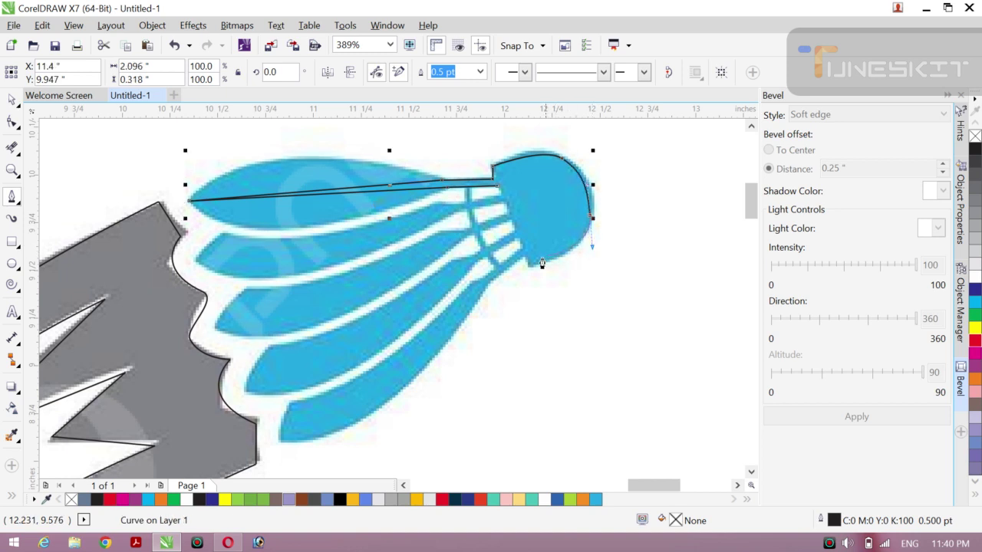
left_click(531, 267)
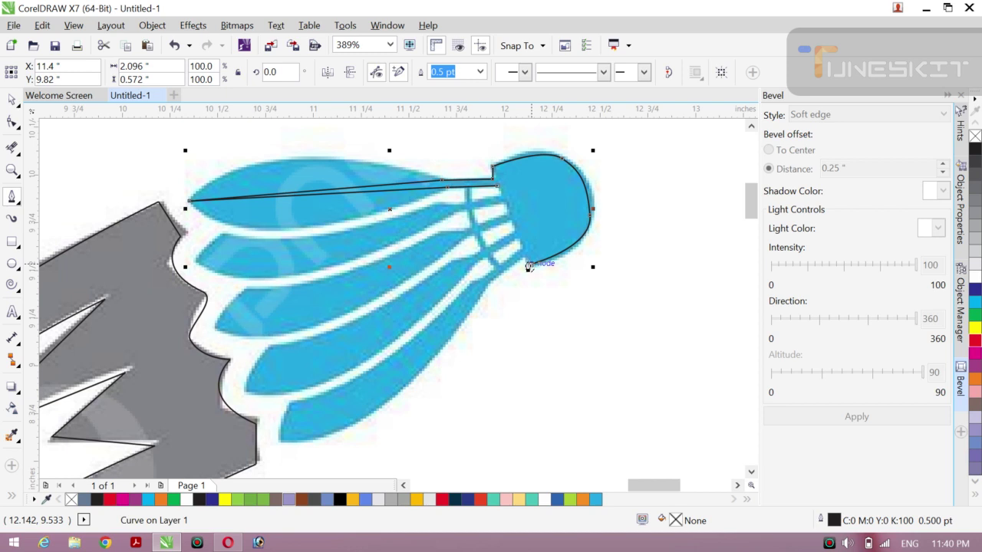
Step: Extend the path with straight segments around the lowest feather, out to its tip and back along its inner side to the cork
left_click(486, 289)
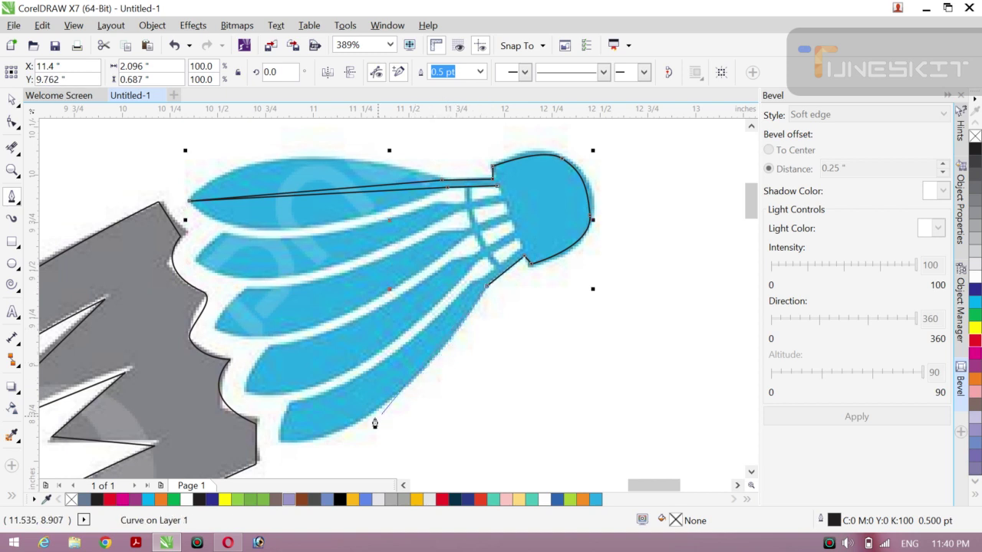
left_click(281, 443)
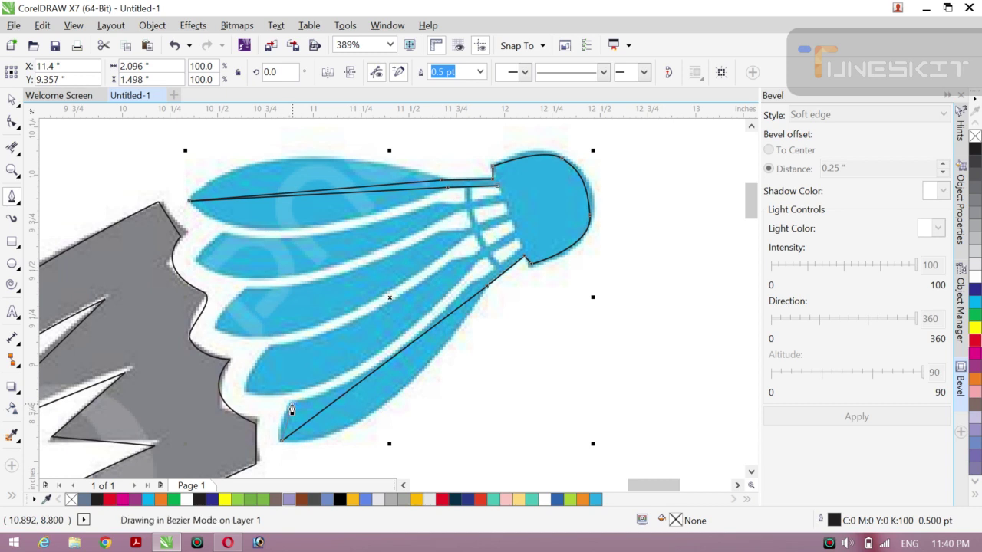
left_click(292, 403)
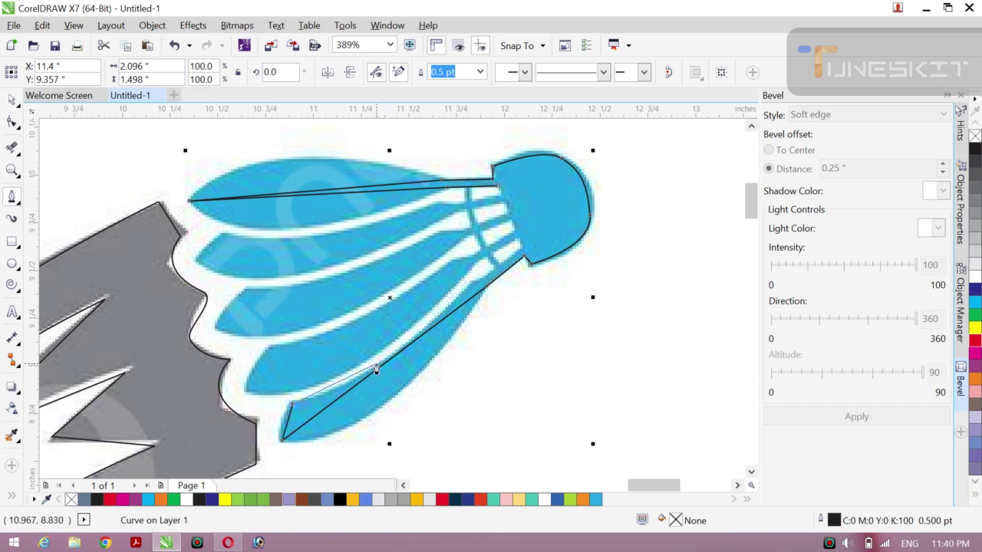
left_click(471, 289)
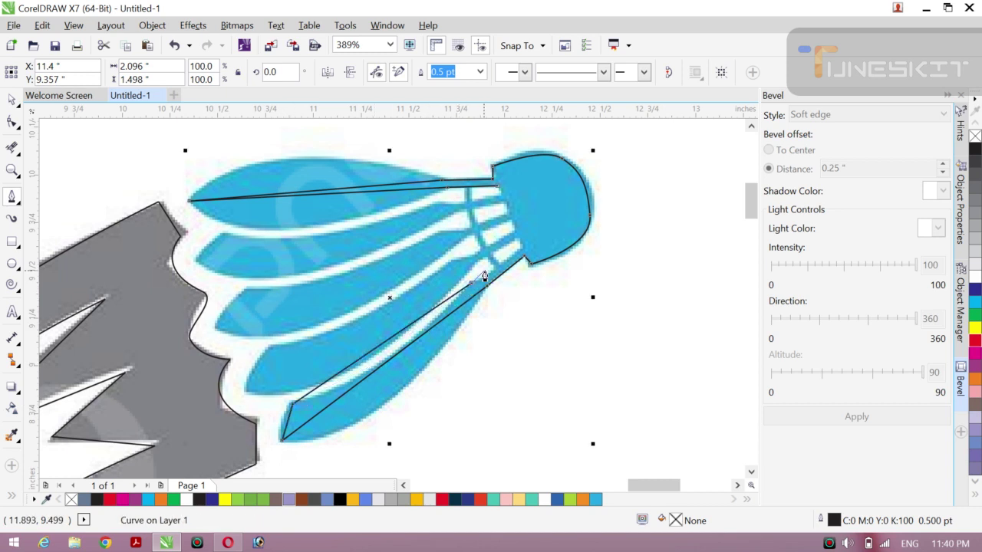
left_click(521, 257)
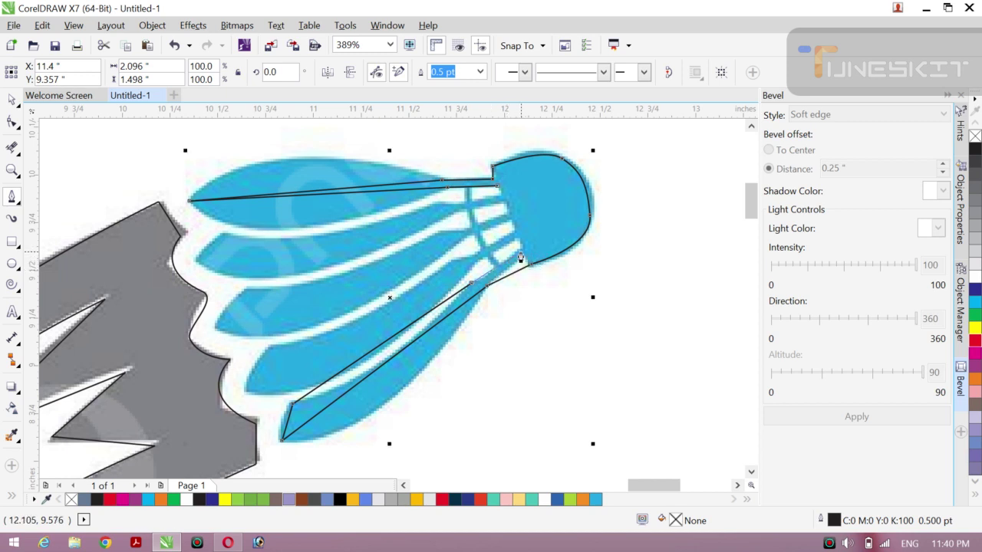
Step: Continue the path from the lowest feather's inner side to the cork's lower corner, correcting the misplaced points and undoing the last curved segment
double_click(521, 258)
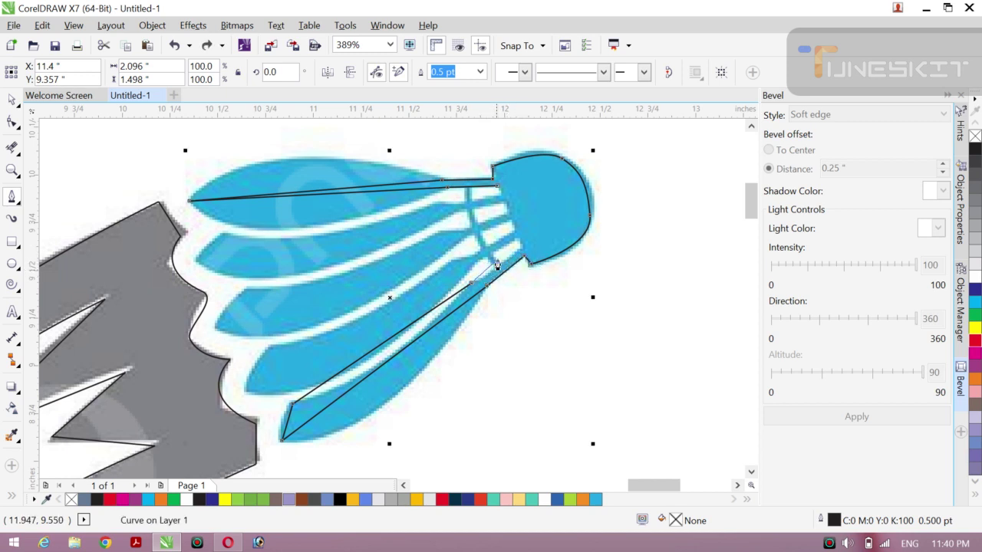
left_click(520, 255)
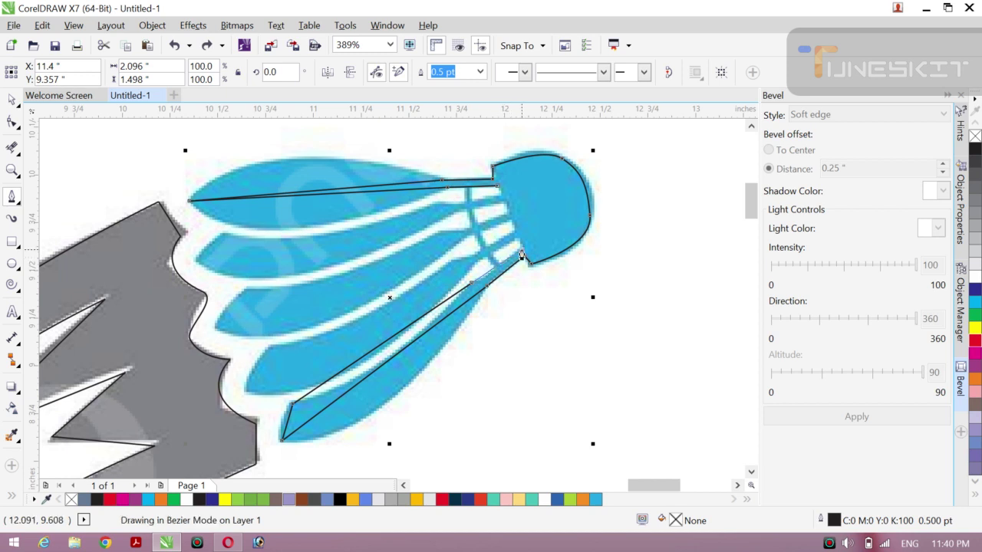
left_click(522, 254)
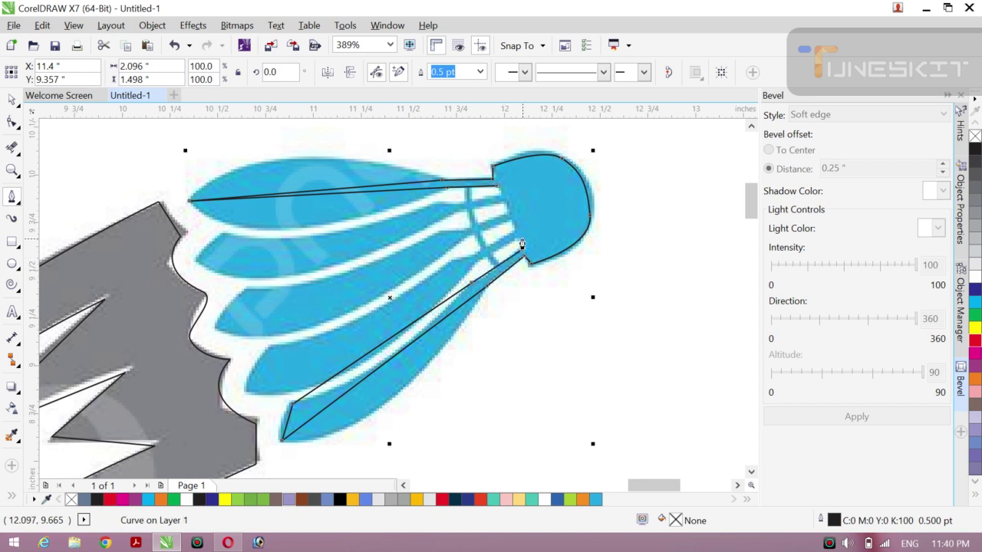
left_click(520, 244)
left_click(517, 243)
left_click(517, 244)
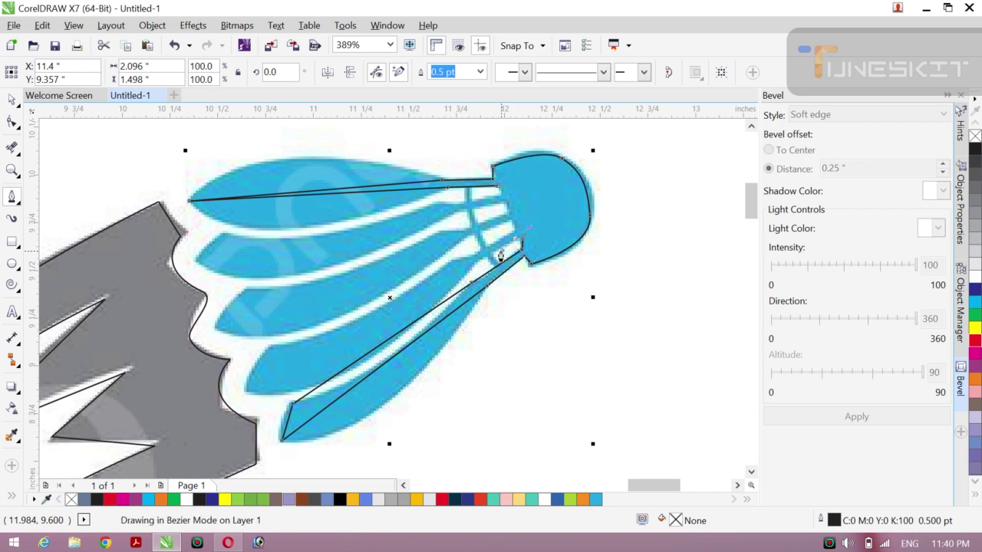
left_click(500, 255)
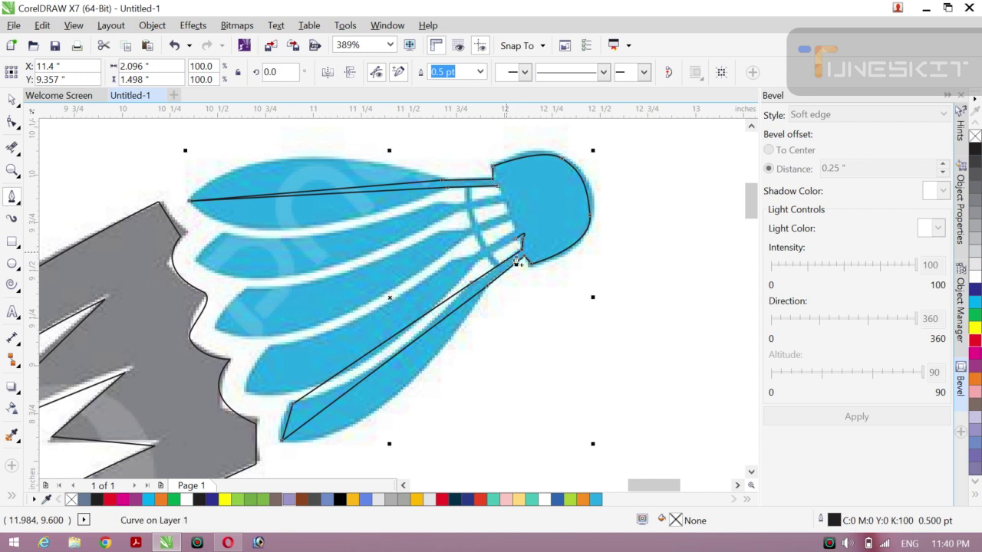
key("ctrl+z")
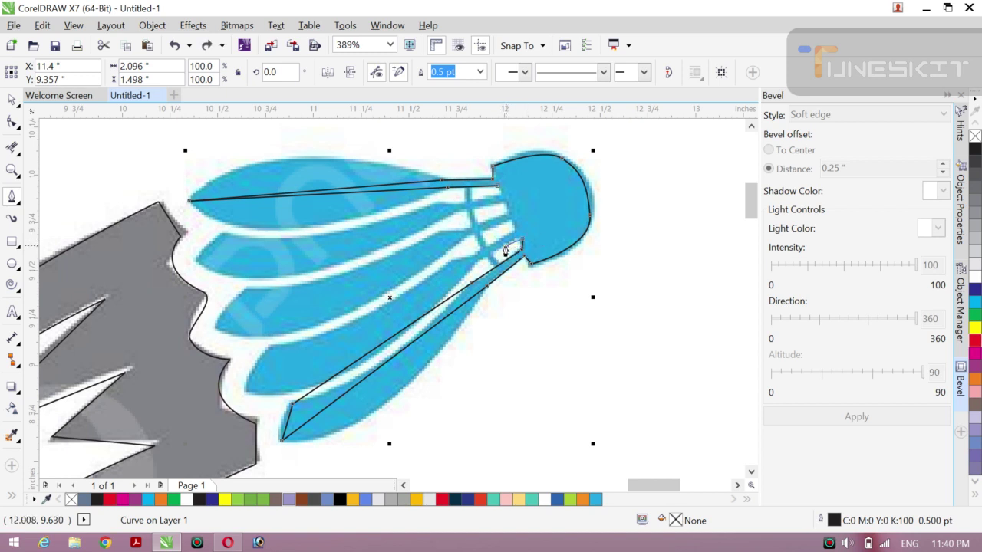
Step: Extend the path with short segments from the cork's lower corner past the crossband to the base of the second-lowest feather
left_click(501, 258)
left_click(492, 266)
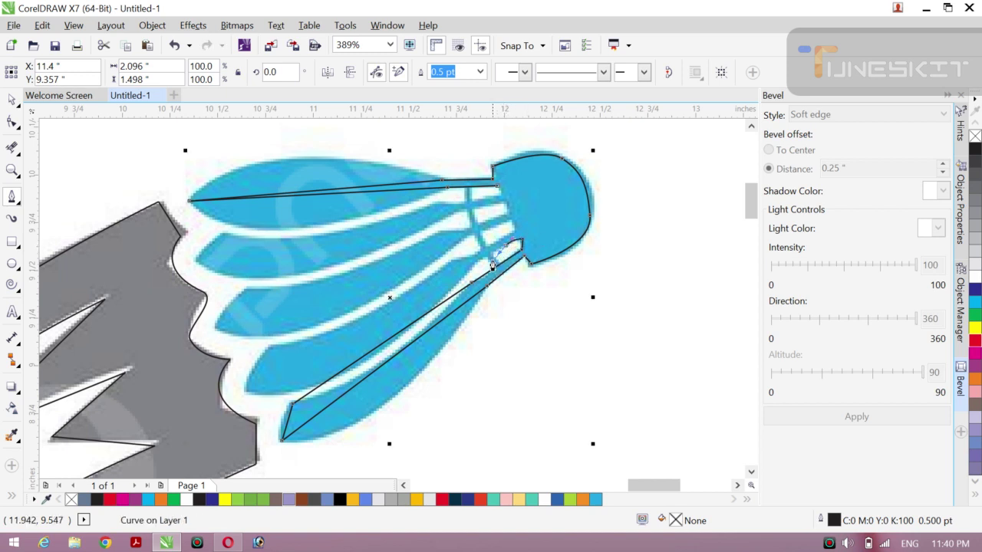
left_click(494, 258)
left_click_drag(484, 264, 471, 273)
left_click(473, 273)
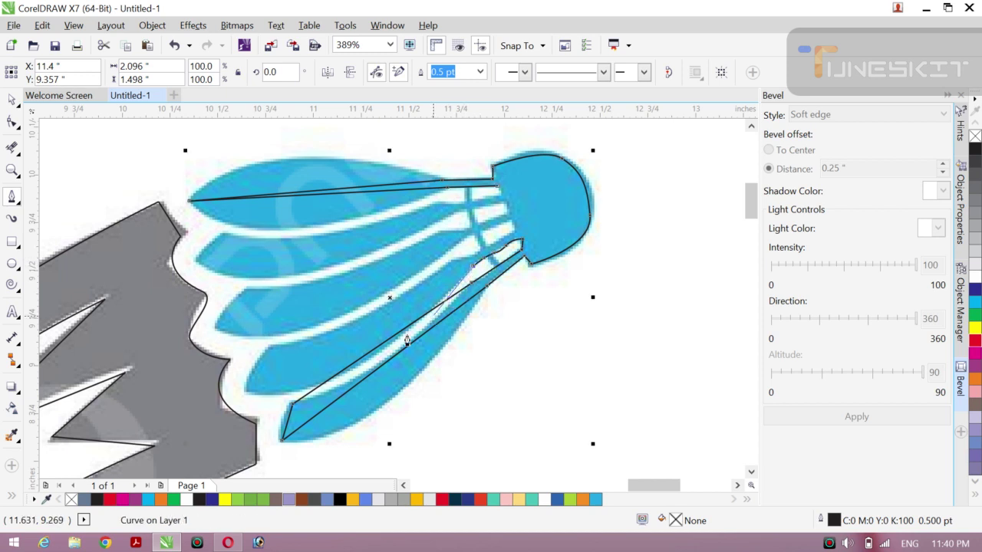
Step: Outline the second-lowest feather with straight segments out to its tip, across its end and back to the crossband
left_click(291, 401)
left_click(245, 392)
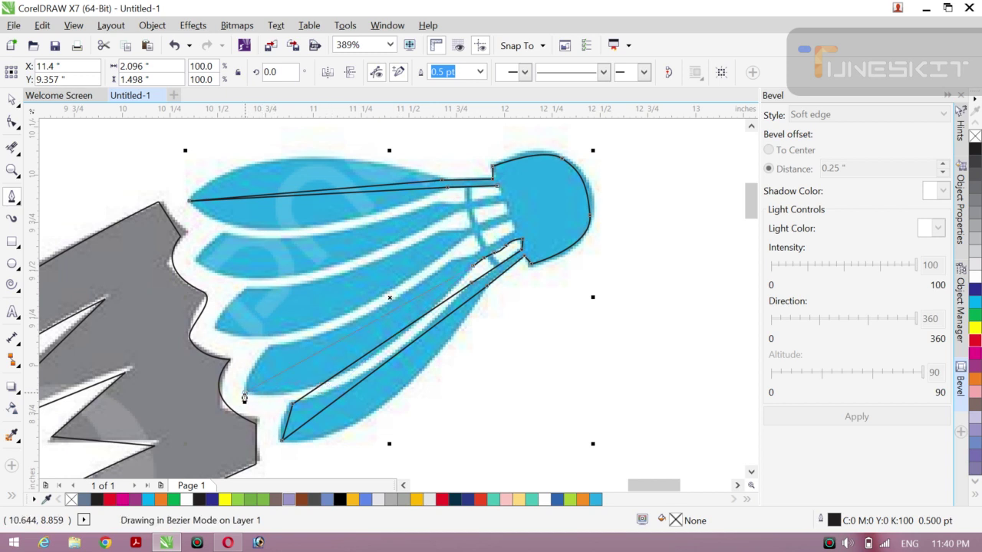
left_click(268, 351)
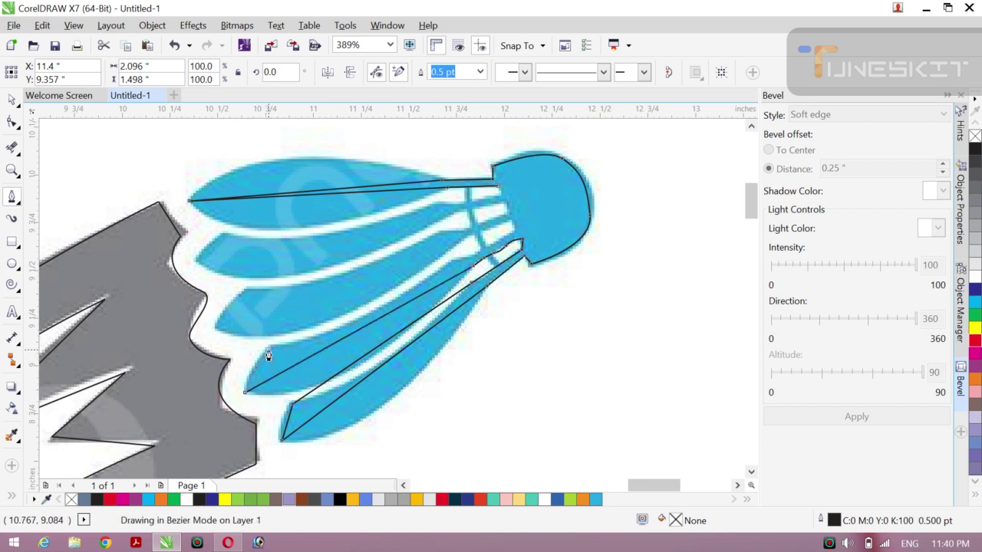
left_click(451, 264)
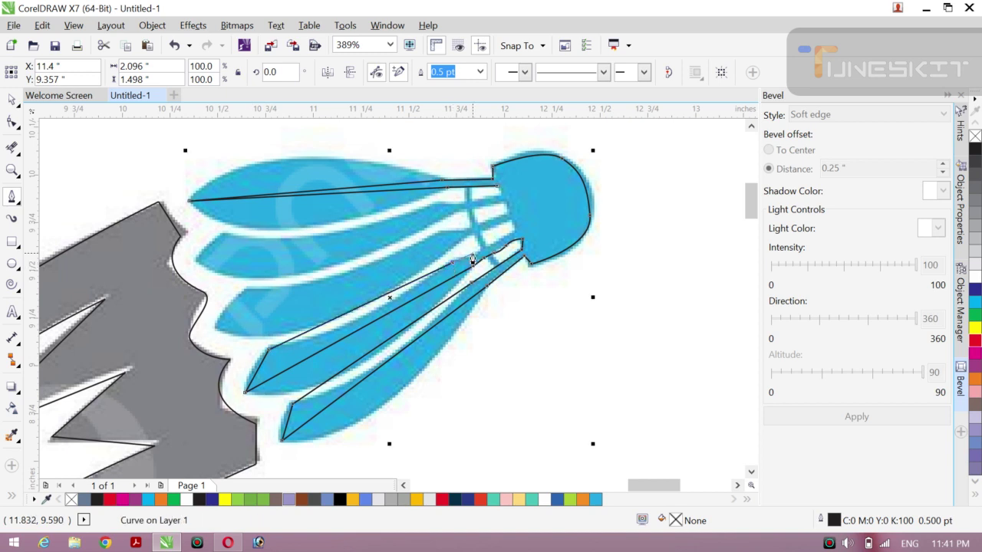
left_click(481, 256)
Step: Follow the crossband to the middle feather and outline it with straight segments to its tip, across its end and back
left_click(472, 237)
left_click(215, 331)
left_click(245, 293)
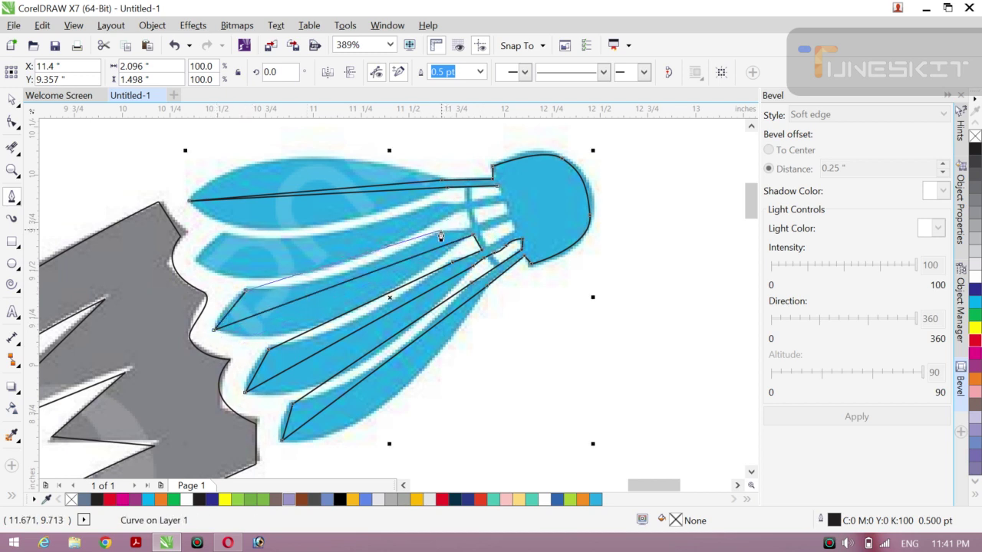
left_click(467, 235)
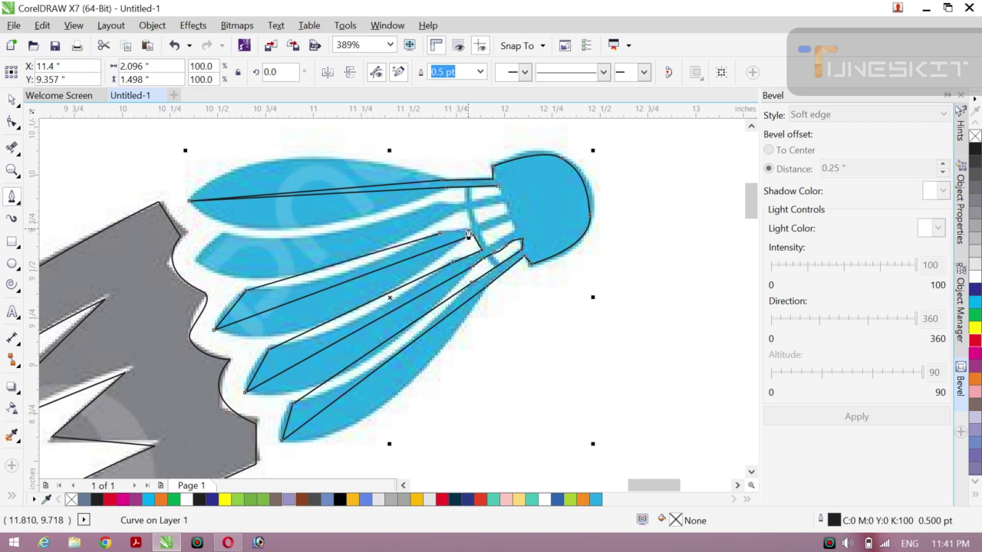
left_click(469, 230)
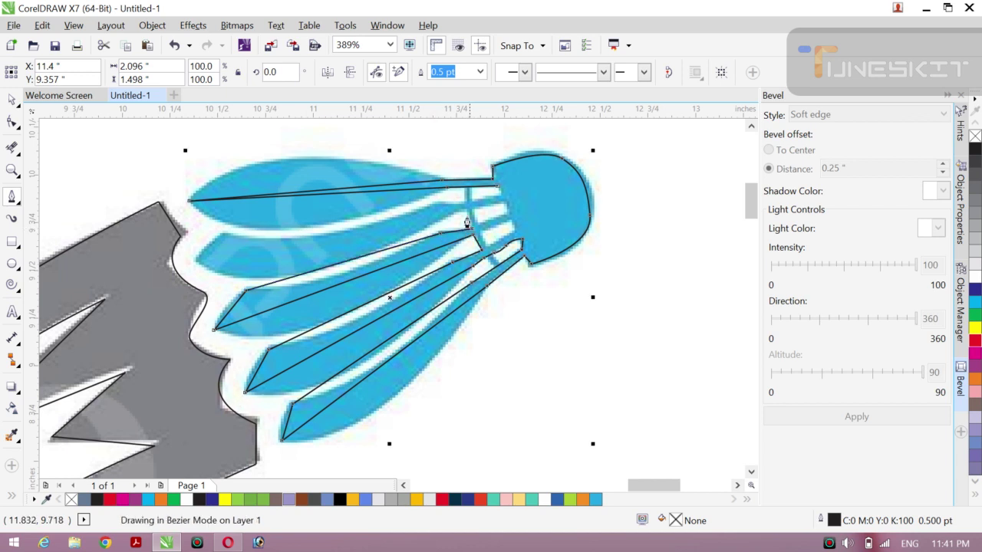
Step: Follow the crossband up to the second feather from the top and outline it with straight segments to its tip and back
left_click(467, 213)
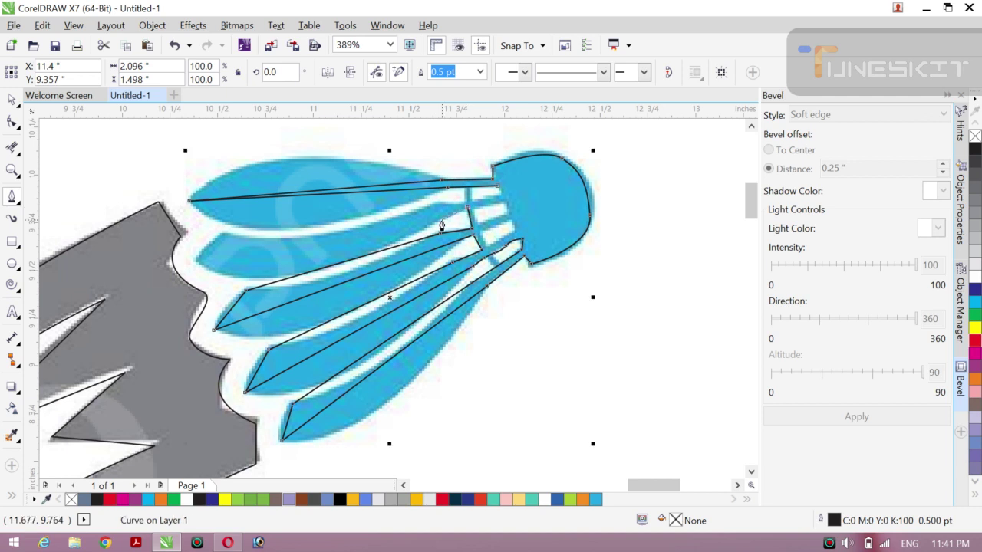
left_click(196, 267)
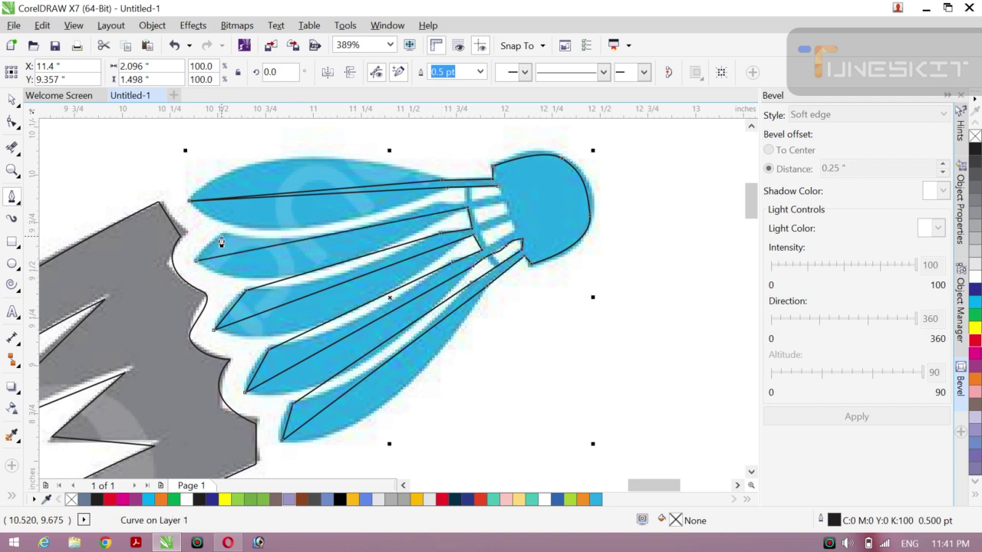
left_click(221, 235)
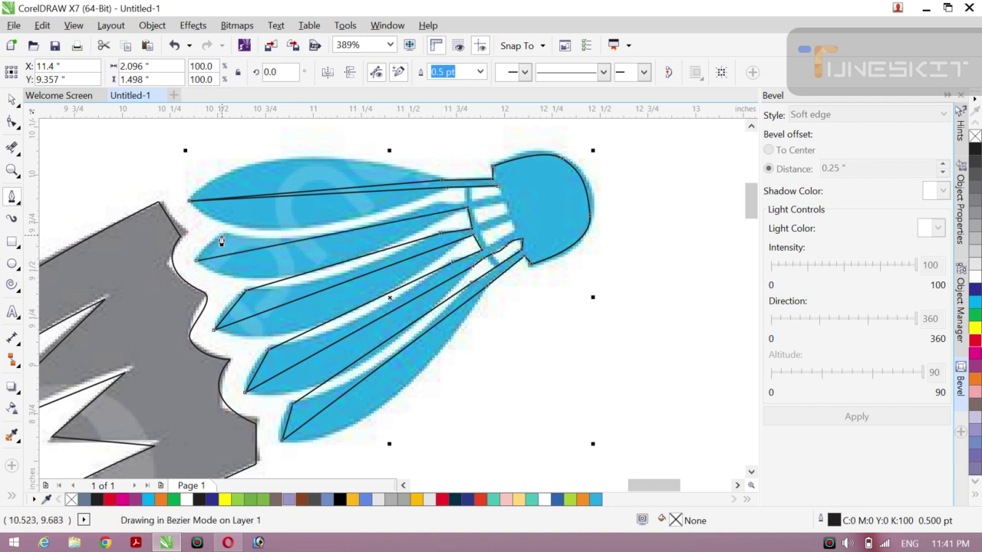
left_click(435, 209)
double_click(434, 209)
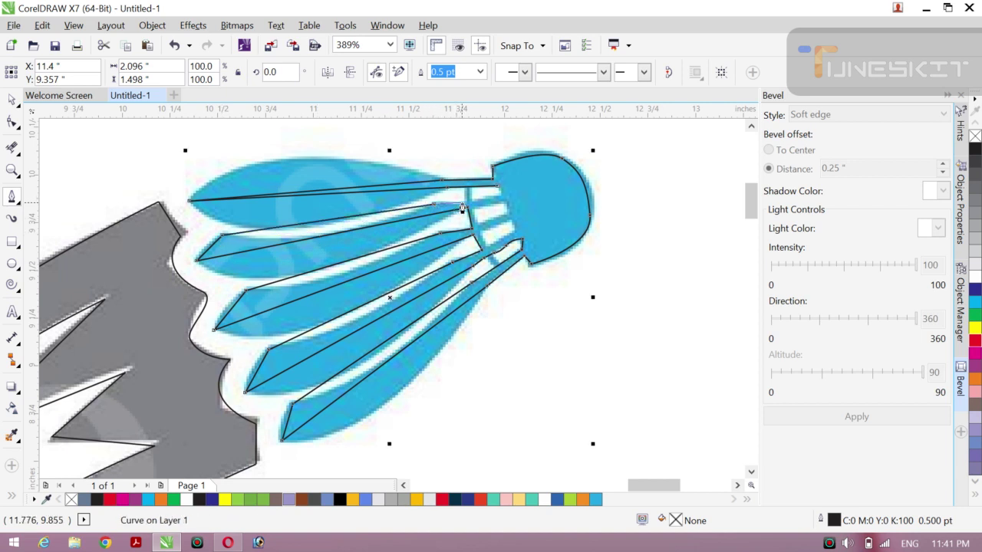
left_click(465, 208)
left_click(464, 207)
left_click(468, 204)
Step: Convert the uppermost feather's upper line to a curve with the Shape tool and bend it to fit the blue edge
left_click(12, 121)
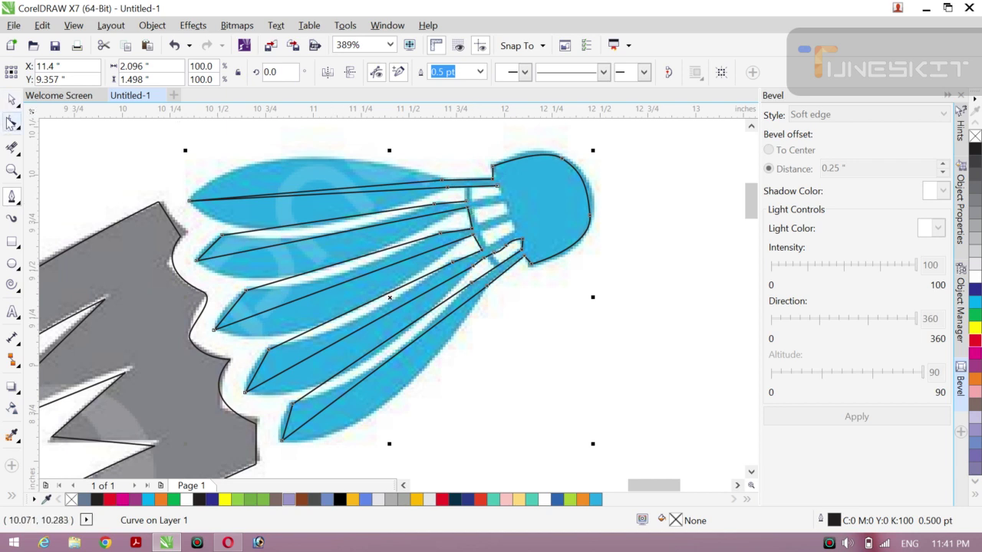
left_click(233, 164)
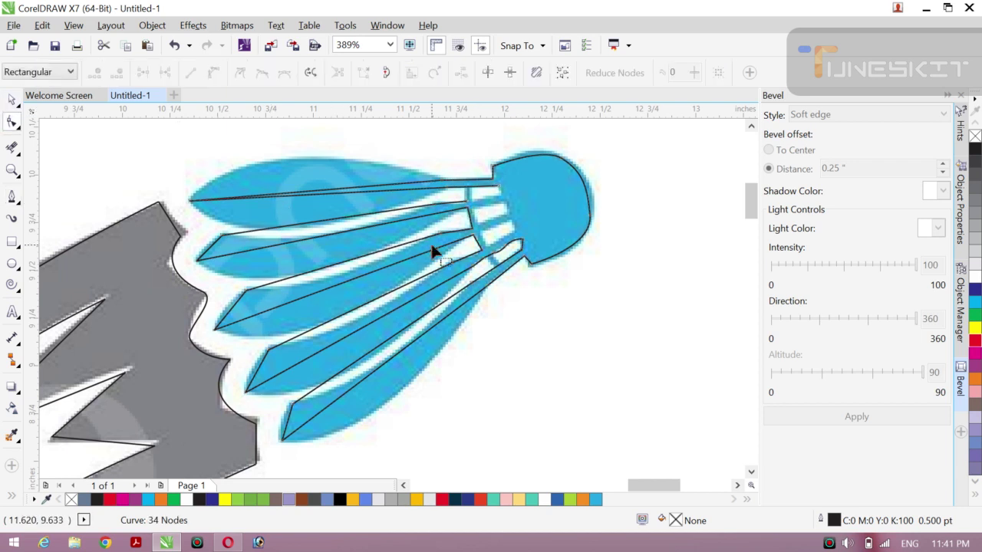
left_click(347, 192)
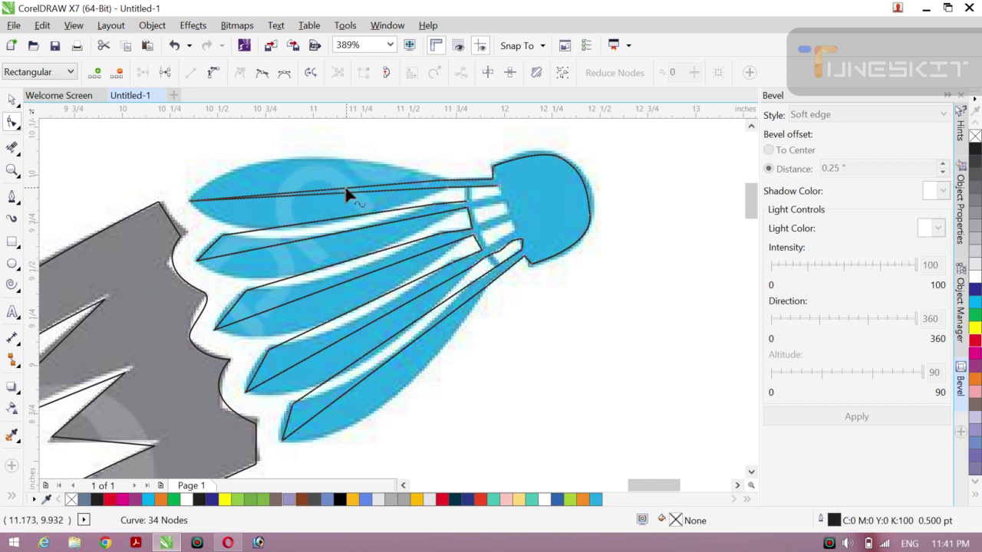
right_click(346, 192)
left_click(376, 252)
left_click_drag(358, 192, 331, 163)
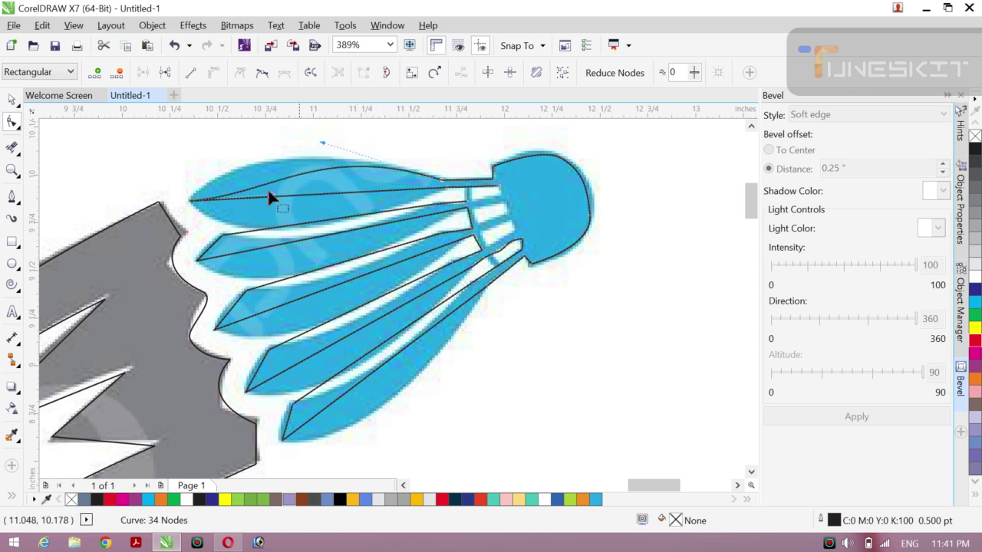
left_click_drag(271, 191, 227, 162)
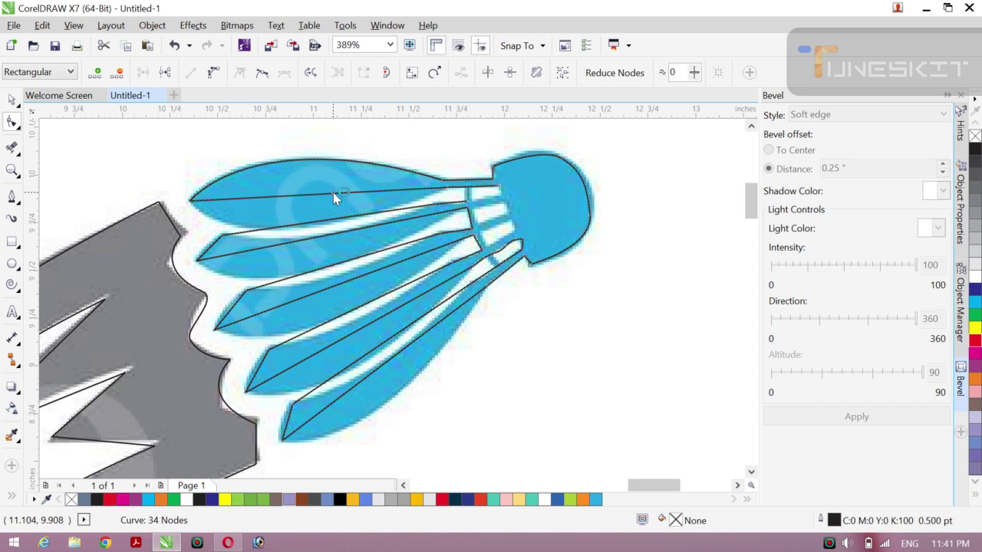
Step: Convert the uppermost feather's lower line to a curve and shape it along the feather's lower blue edge
left_click(333, 193)
right_click(332, 192)
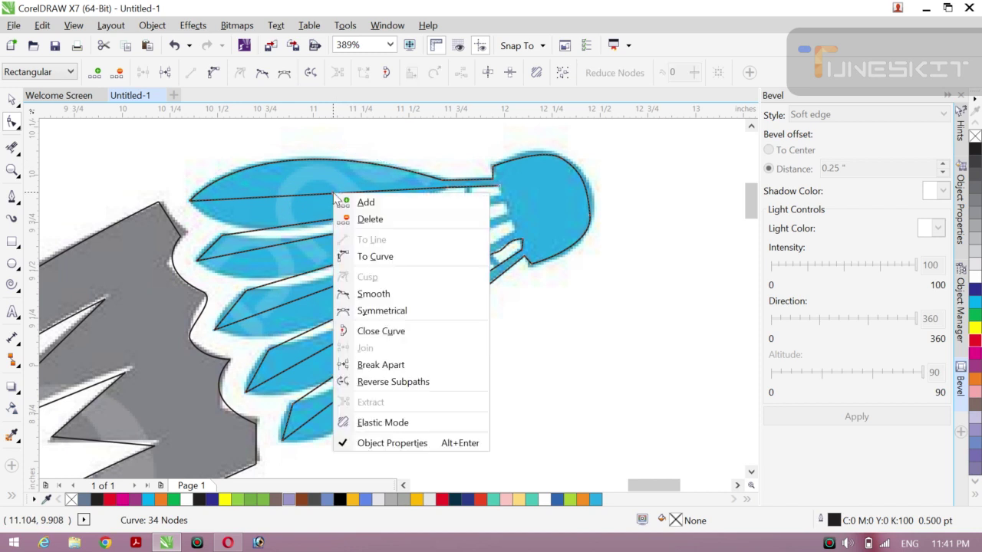
left_click(374, 257)
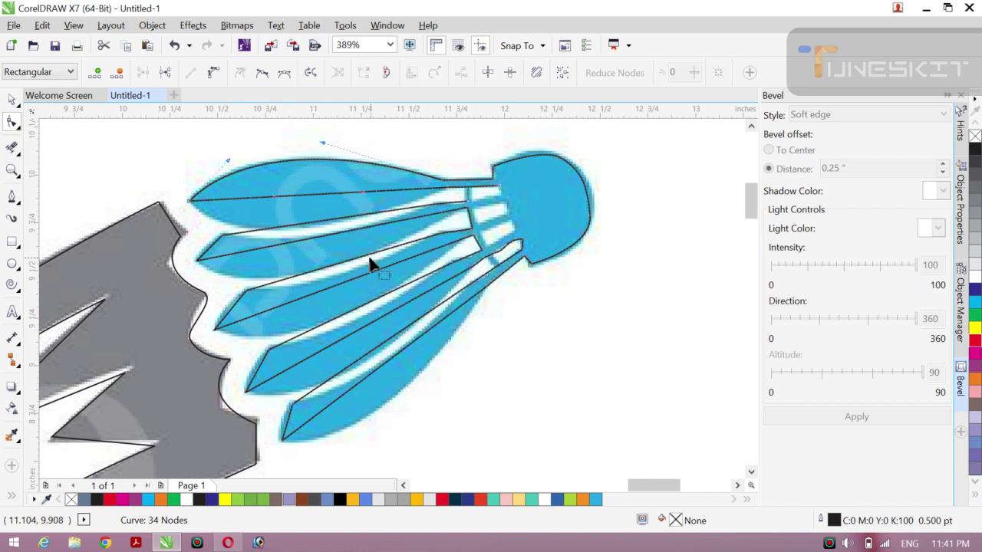
left_click(364, 194)
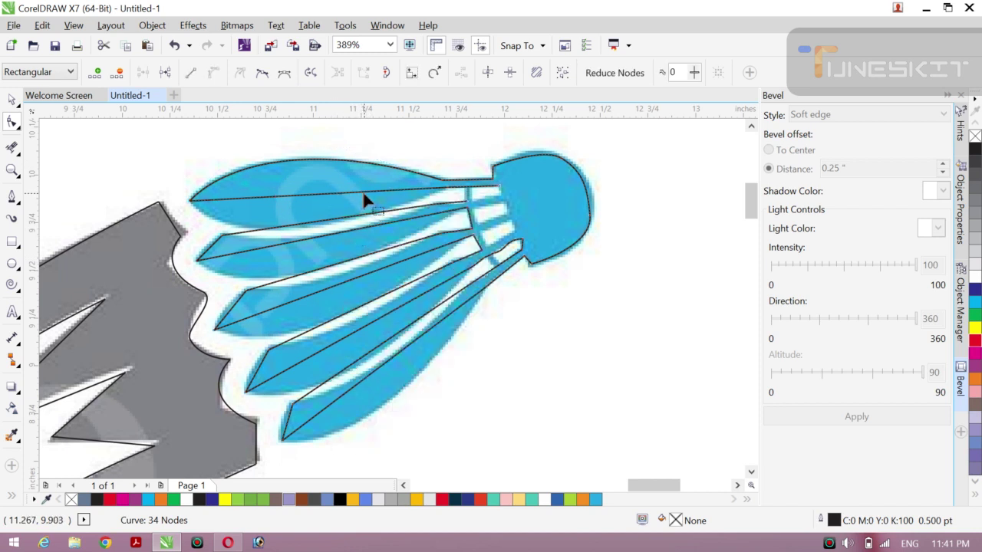
left_click(450, 191)
left_click_drag(360, 190, 255, 191)
left_click(273, 201)
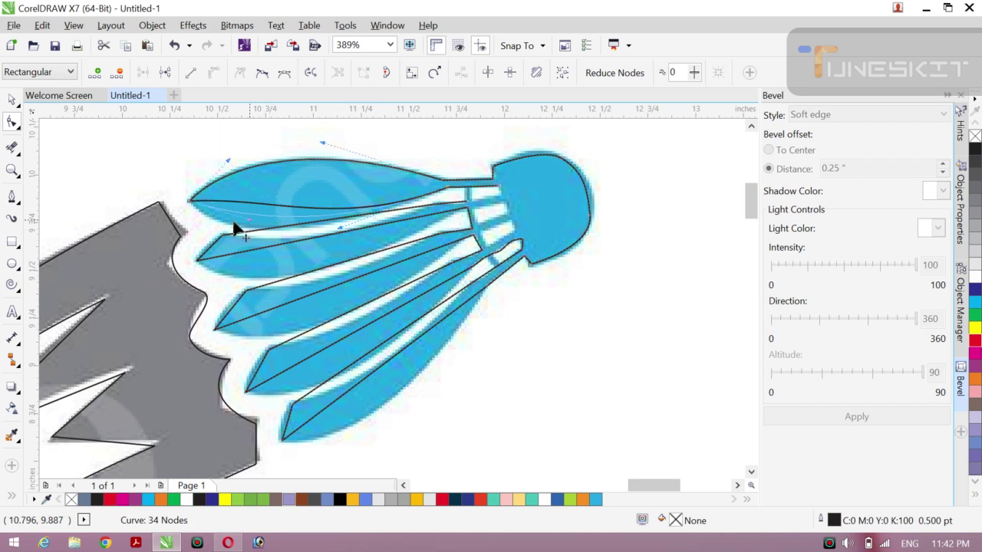
left_click_drag(235, 225, 209, 240)
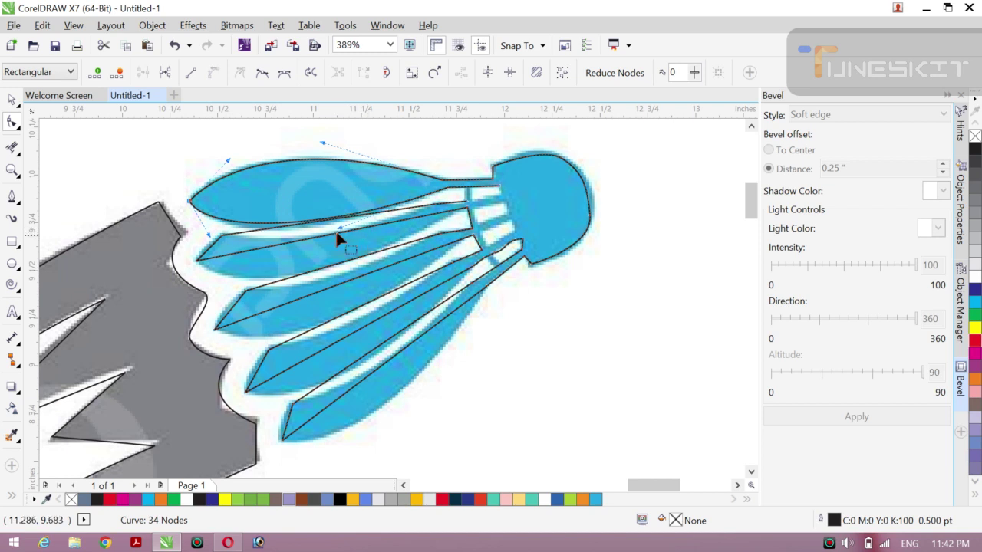
Step: Convert the upper line of the second feather from the top to a curve and bend it to match the blue edge
left_click(225, 242)
left_click(376, 219)
right_click(376, 217)
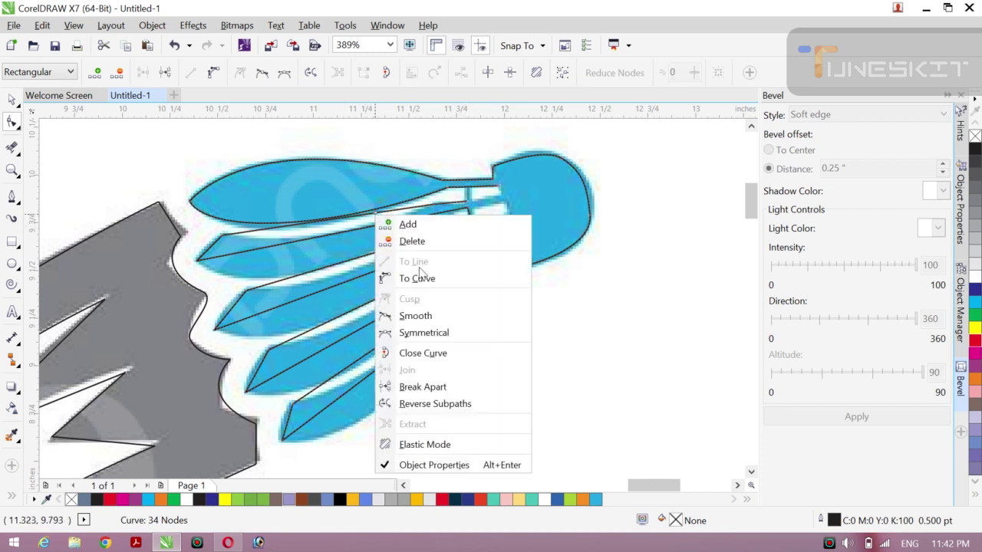
left_click(419, 280)
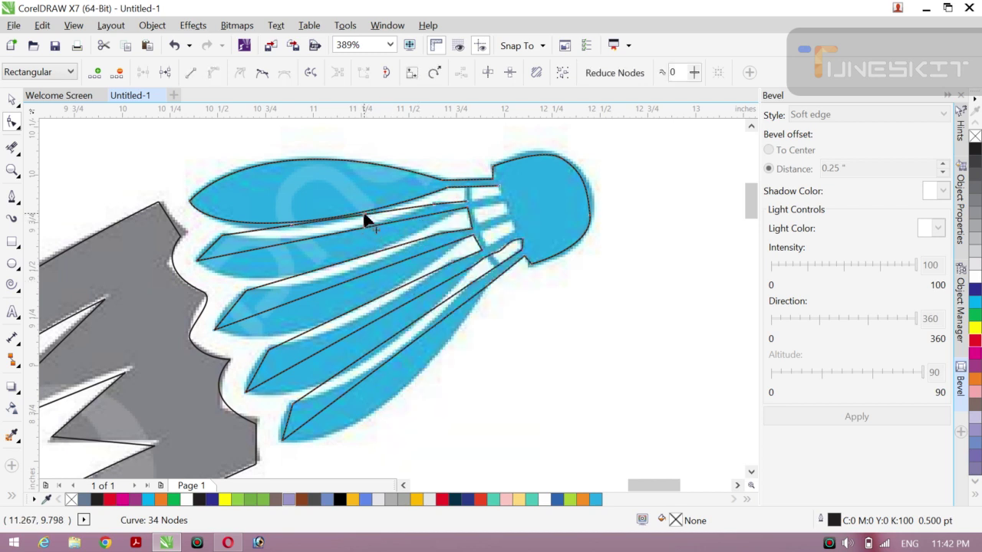
left_click_drag(365, 221, 287, 239)
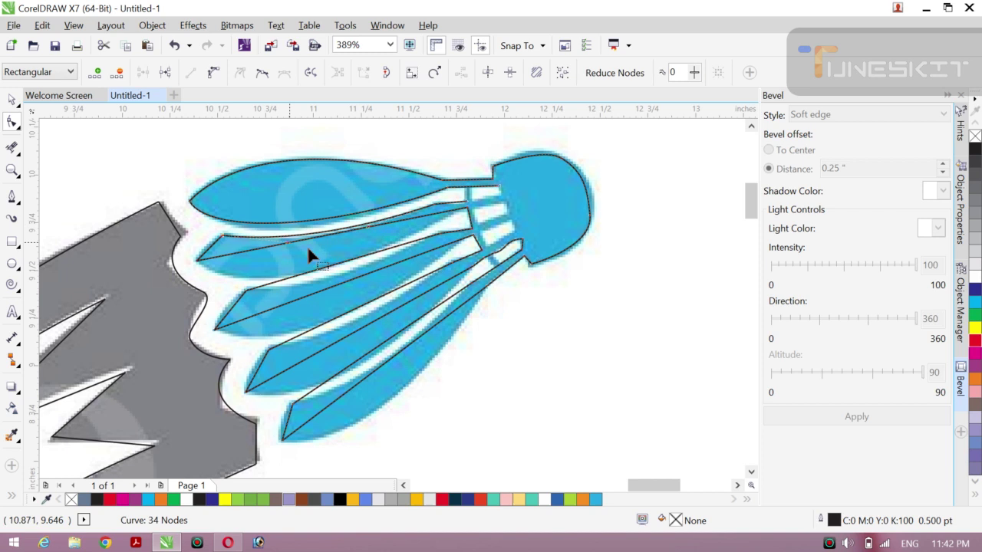
Step: Convert the second feather's lower line to a curve and bow it outward to the feather's lower blue edge
right_click(402, 225)
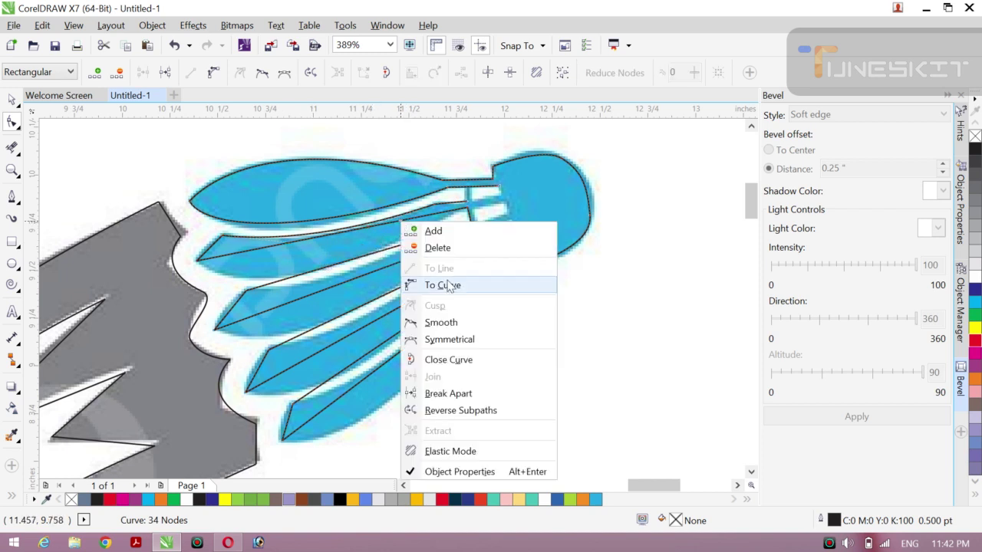
left_click(447, 283)
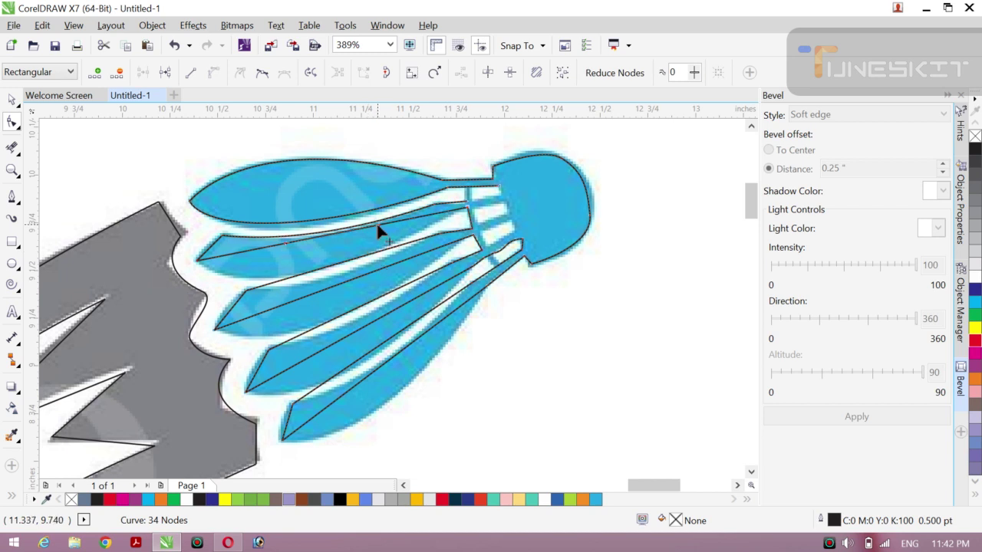
left_click_drag(376, 228, 349, 269)
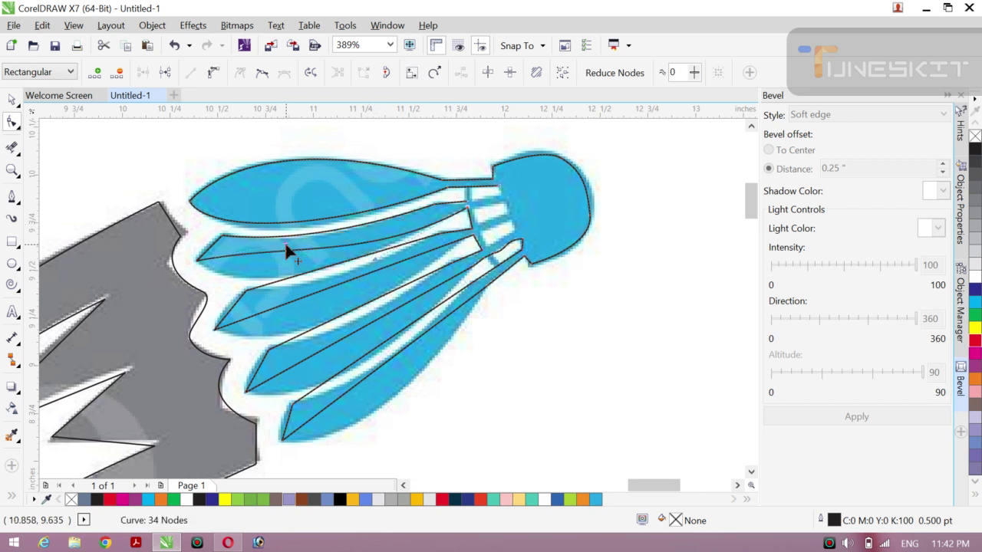
left_click_drag(285, 245, 273, 295)
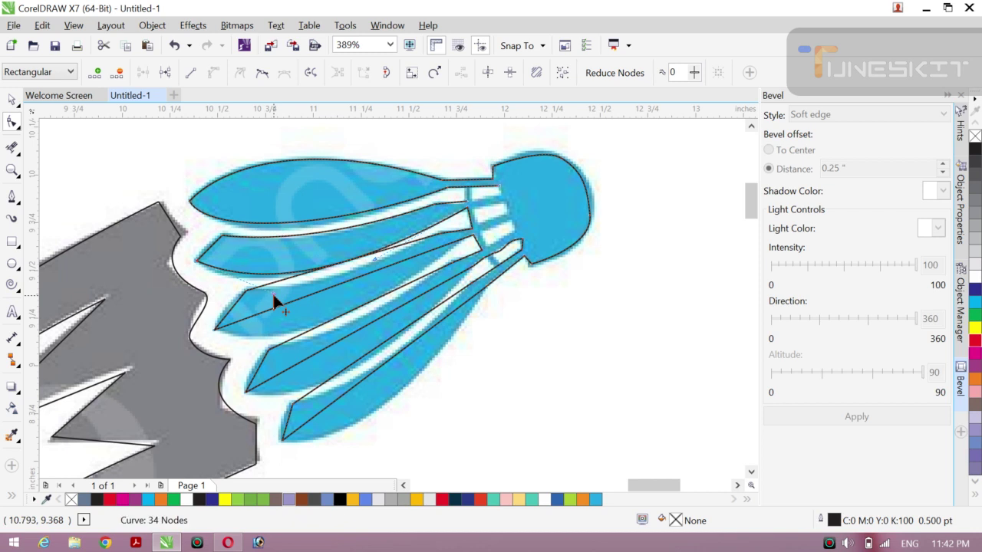
Step: Convert the upper line of the third feather from the top to a curve and bend it to match the blue edge
right_click(417, 241)
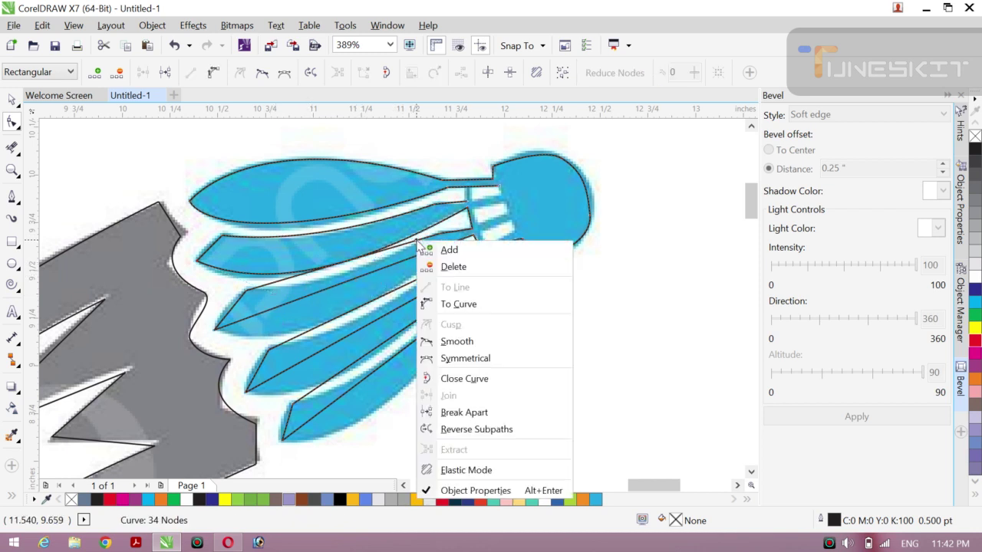
left_click(448, 303)
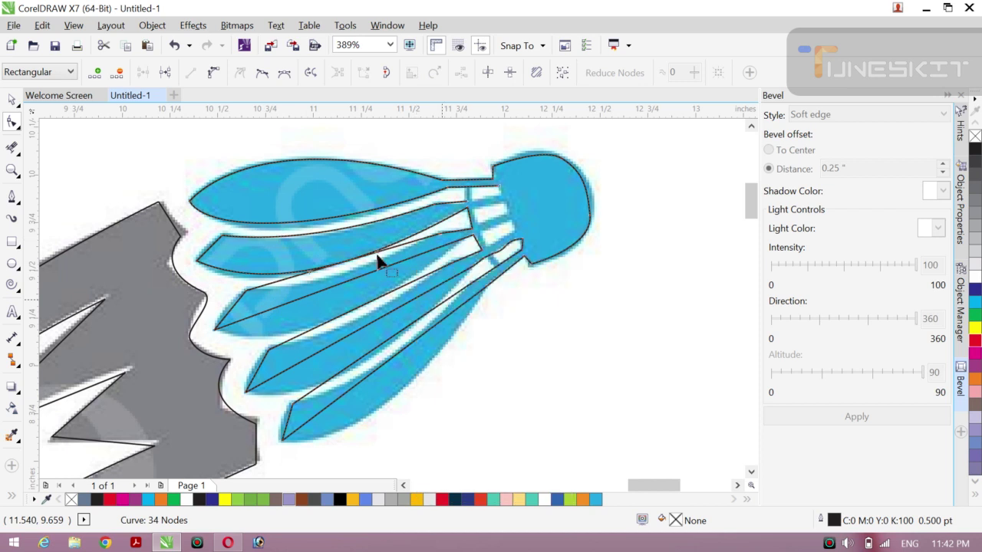
left_click_drag(378, 259, 388, 275)
left_click_drag(307, 277, 304, 294)
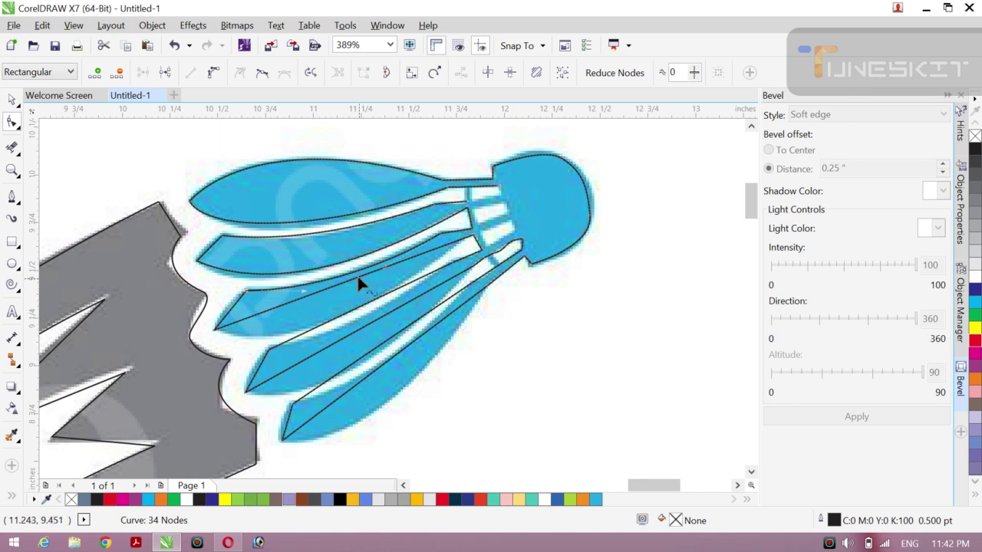
Step: Convert the third feather's lower line to a curve and bow it outward to the feather's lower blue edge
right_click(357, 274)
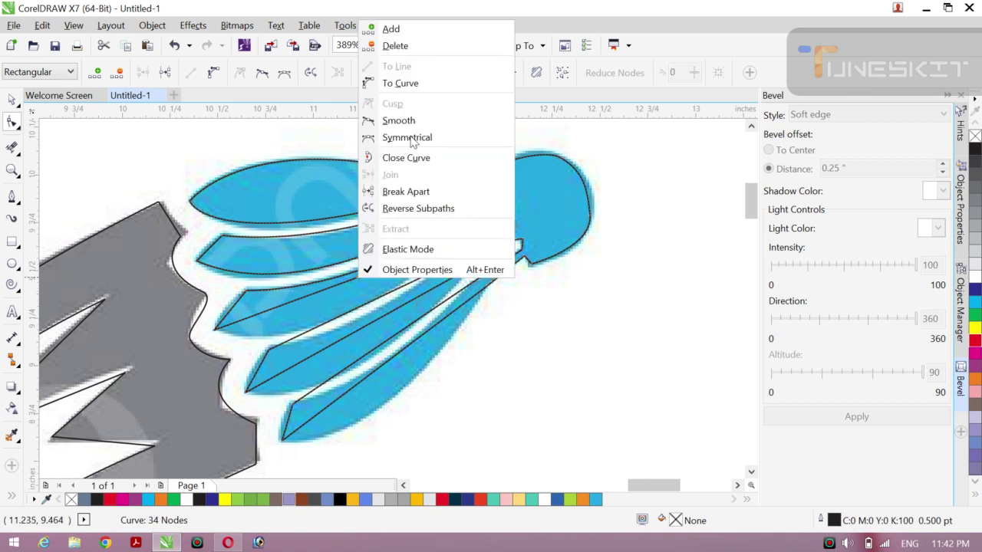
left_click(399, 84)
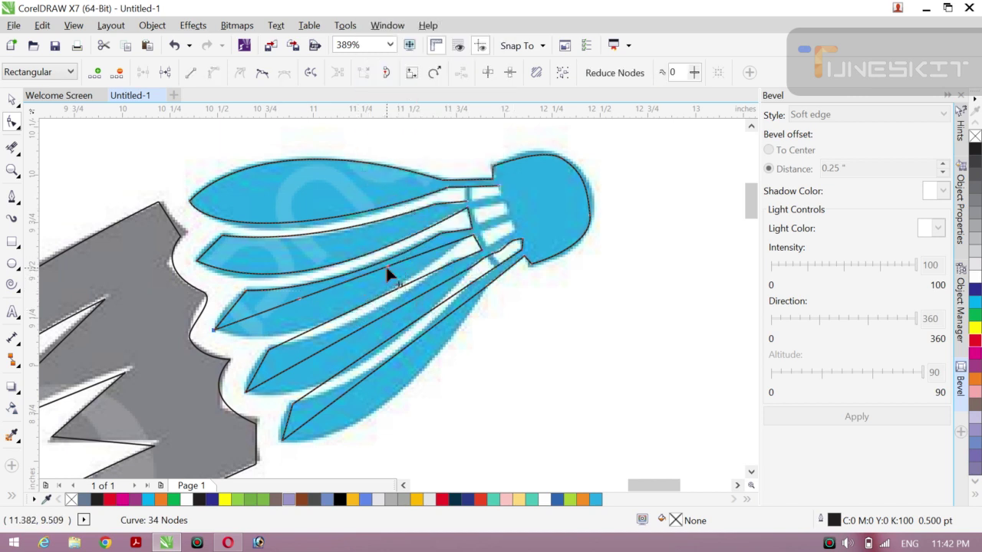
left_click_drag(387, 270, 304, 349)
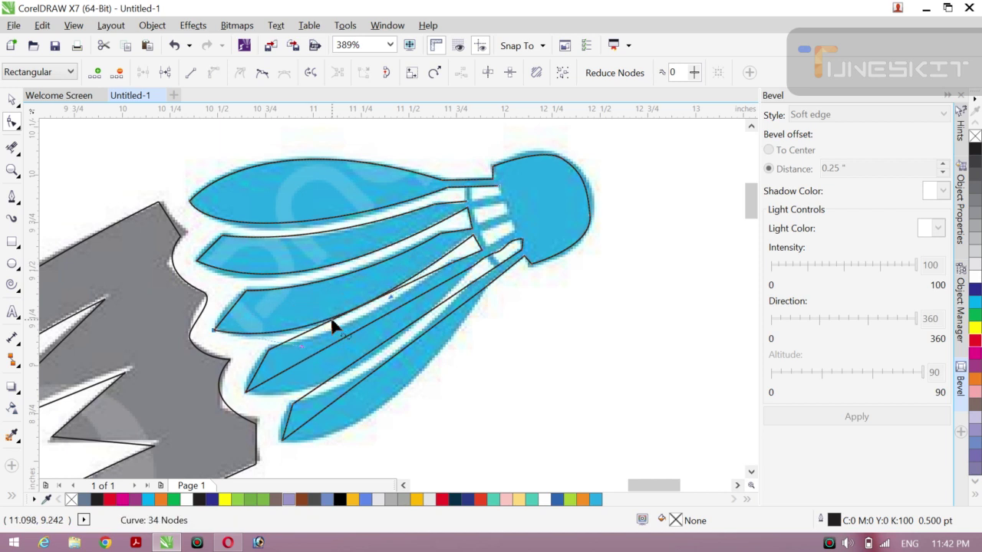
Step: Convert the fourth feather's upper line to a curve and bend it slightly downward to fit the blue edge
right_click(438, 273)
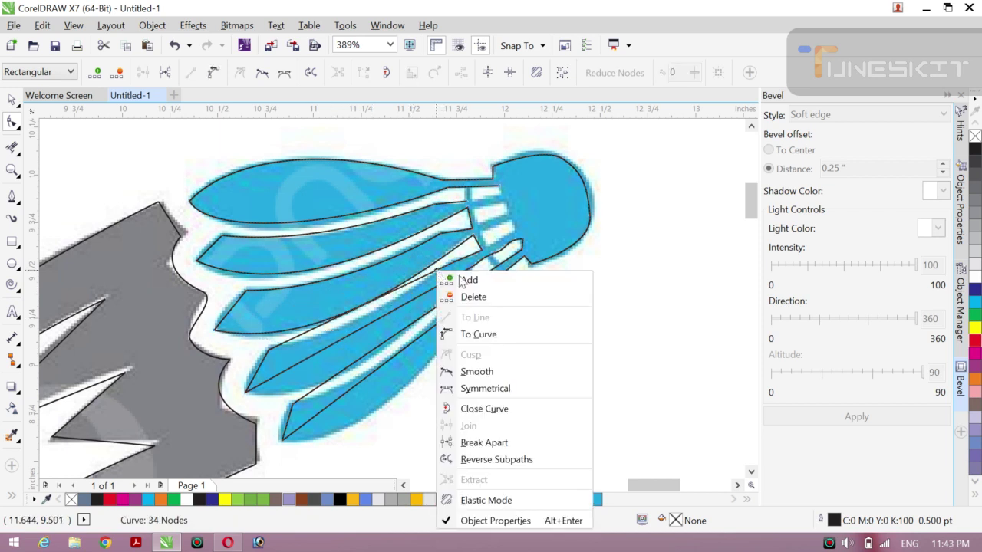
left_click(470, 336)
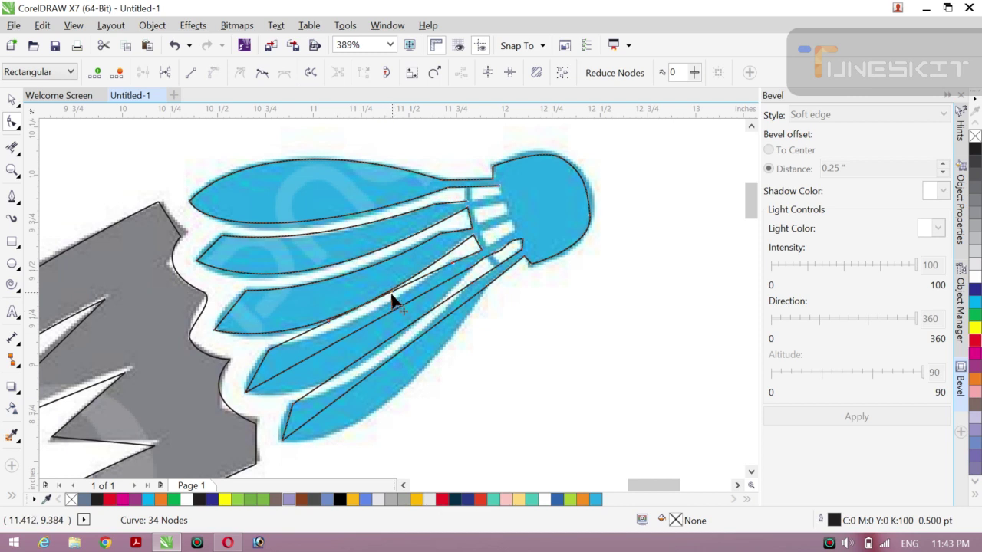
left_click_drag(394, 302, 395, 307)
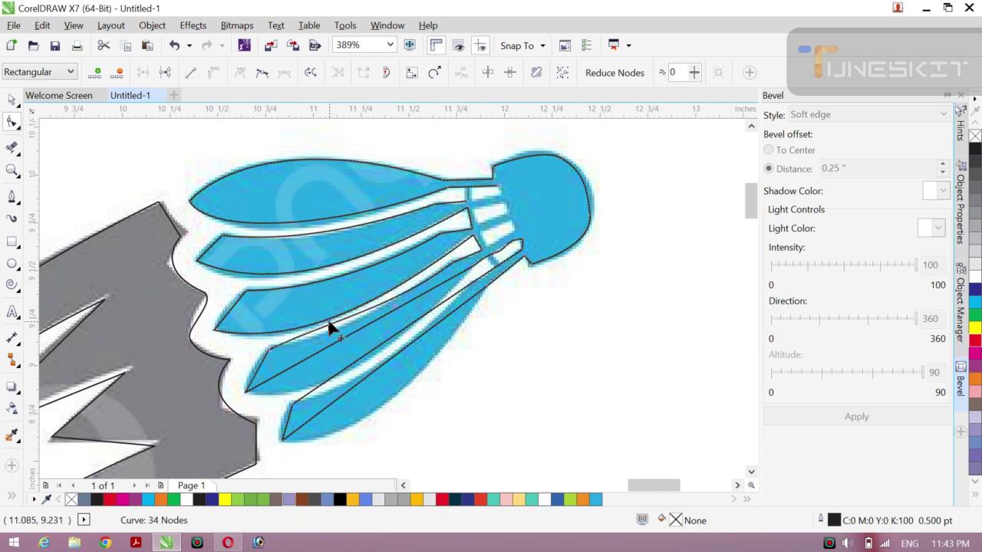
left_click_drag(334, 329, 338, 331)
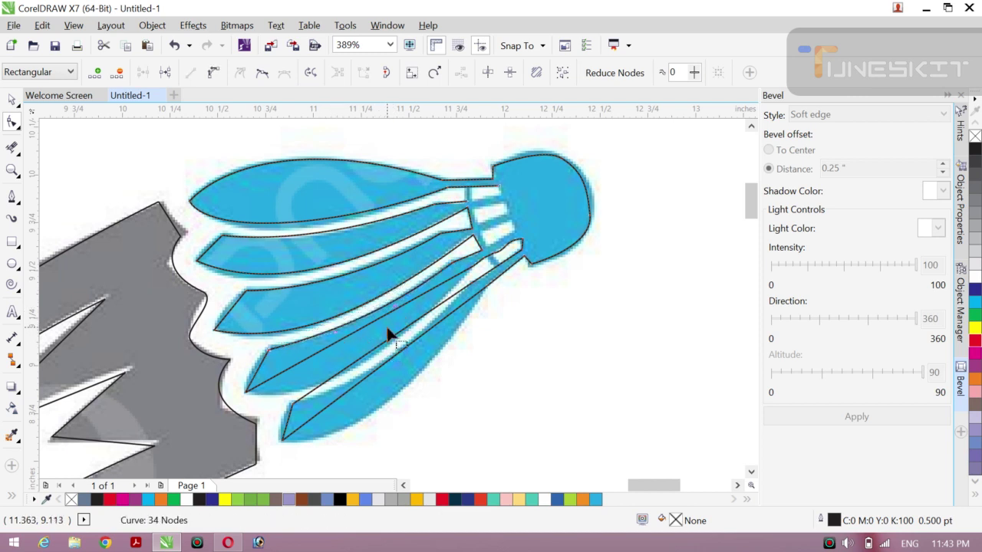
Step: Convert the fourth feather's lower line to a curve and shape it along the feather's lower blue edge
right_click(382, 317)
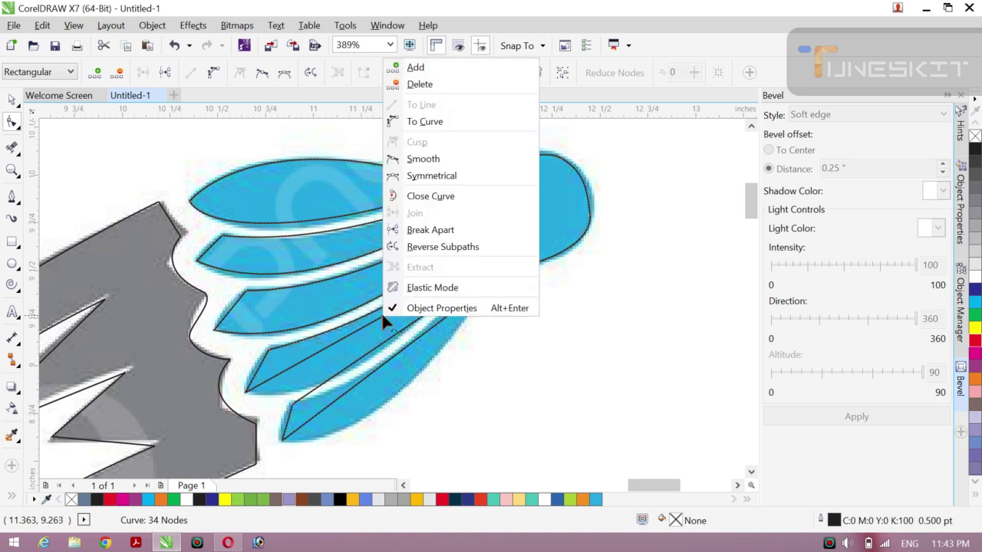
left_click(429, 124)
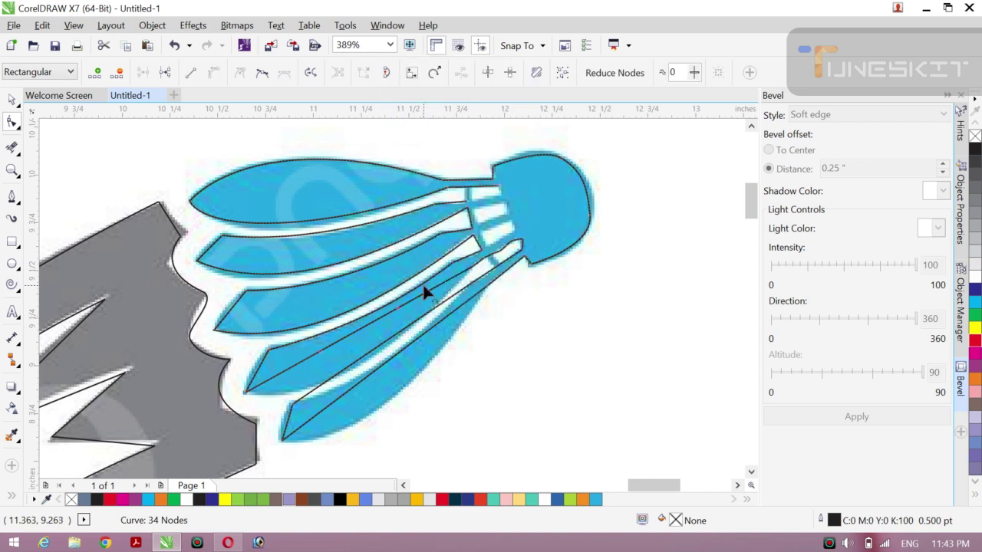
left_click_drag(398, 309, 381, 347)
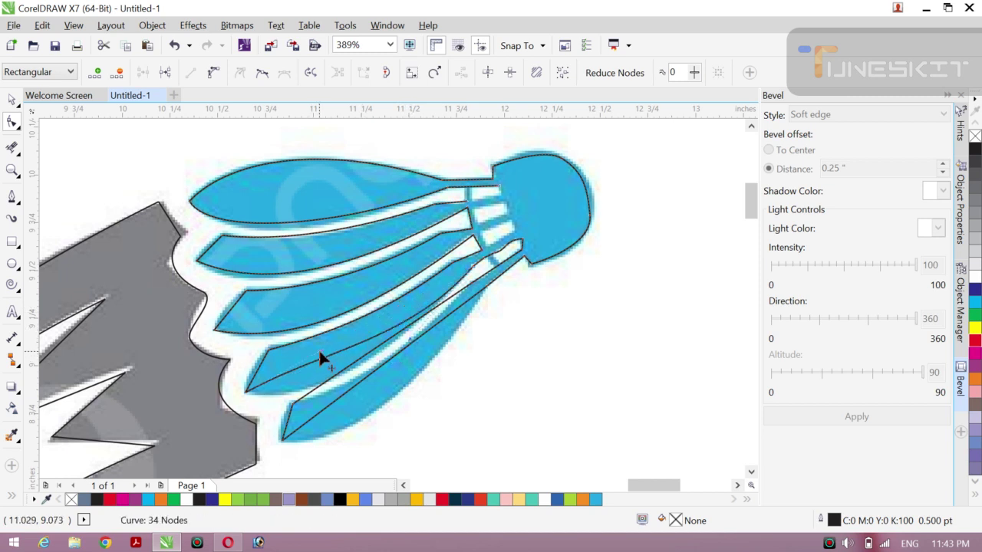
left_click_drag(324, 378, 325, 395)
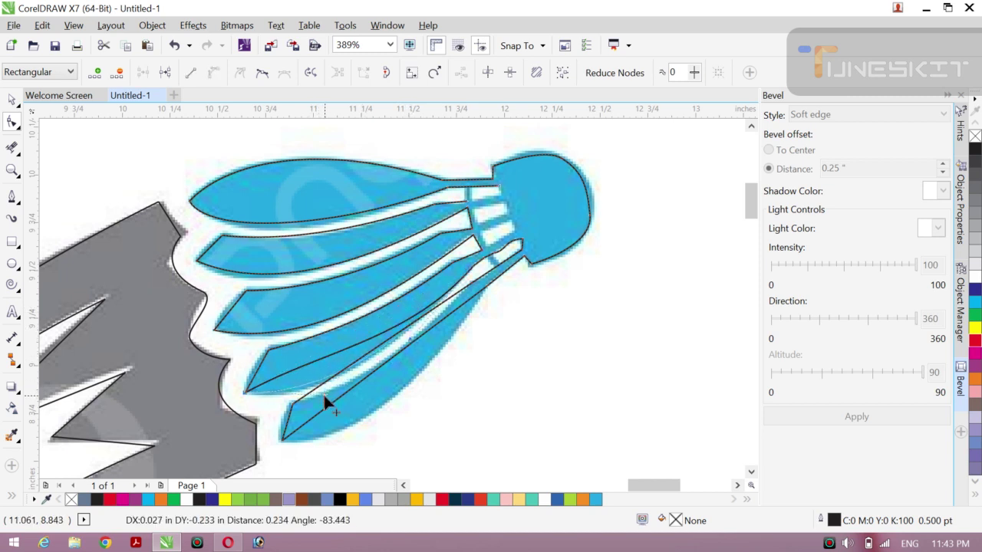
key("Escape")
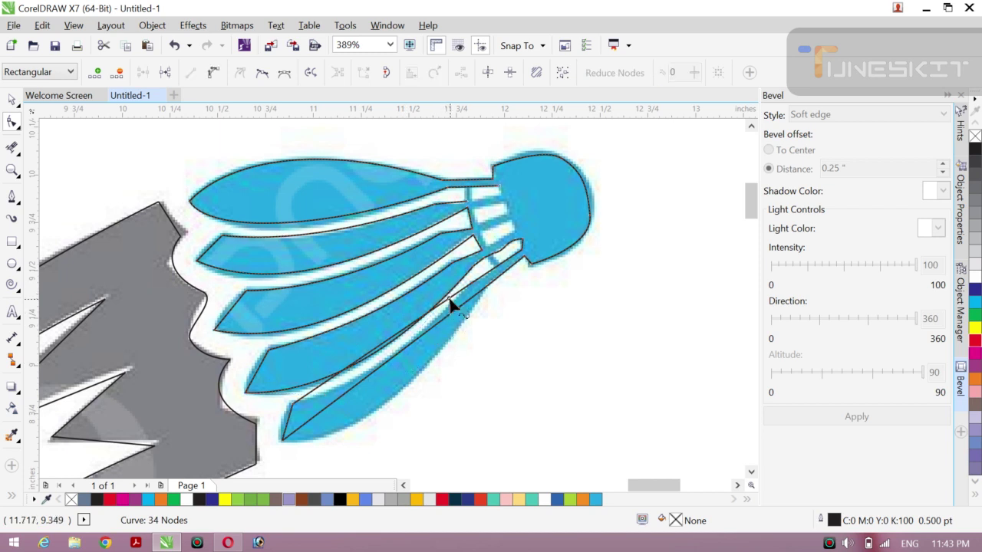
Step: Convert the lowest feather's upper line to a curve and bend it to follow the blue edge
right_click(450, 304)
left_click(502, 105)
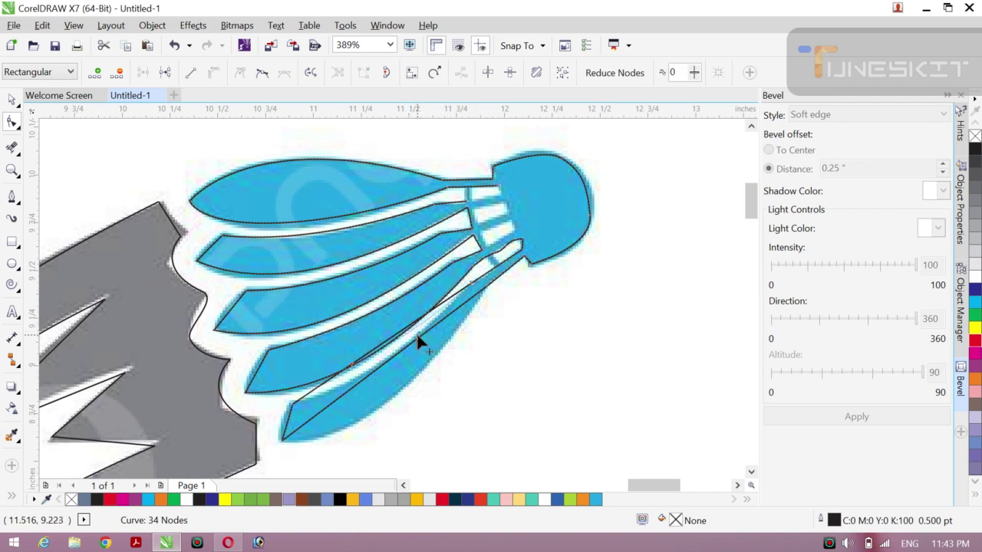
left_click_drag(418, 338, 360, 360)
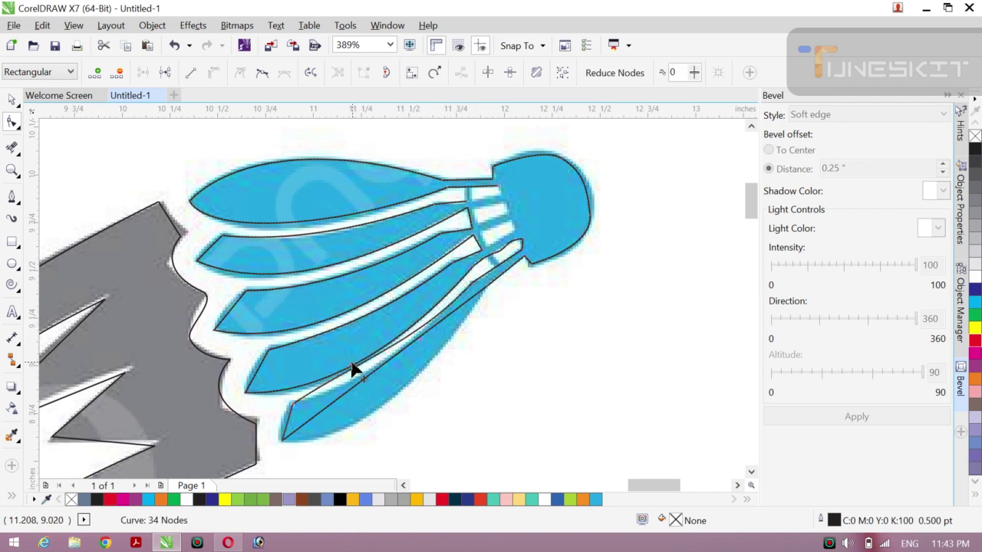
left_click(360, 385)
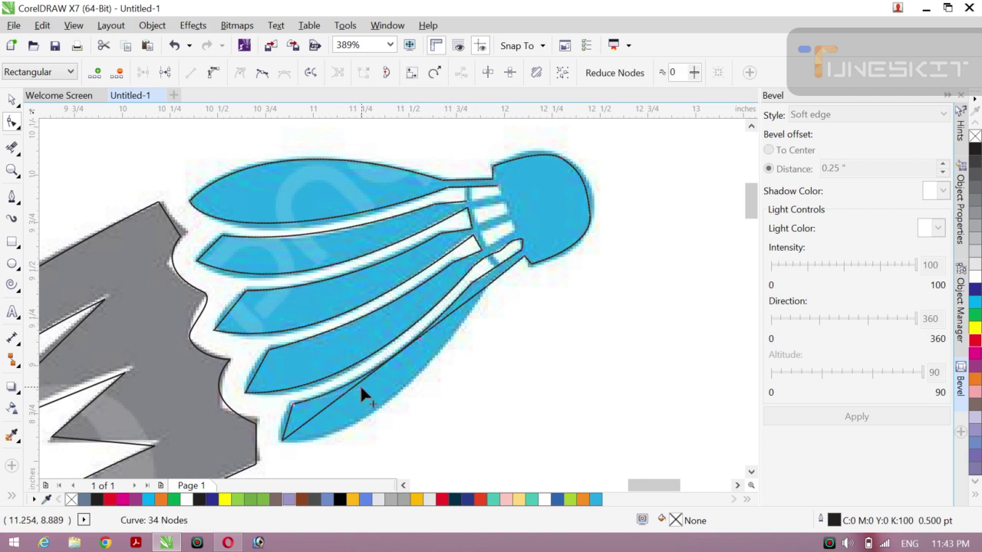
Step: Convert the lowest feather's lower line to a curve bowed to the blue edge, and delete the extra node on the stem near the cork
right_click(443, 325)
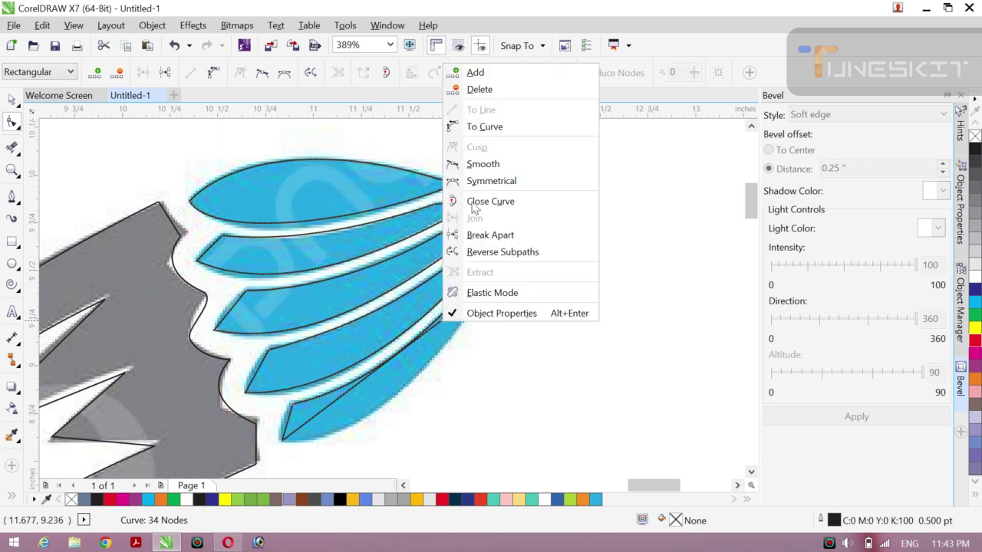
left_click(491, 129)
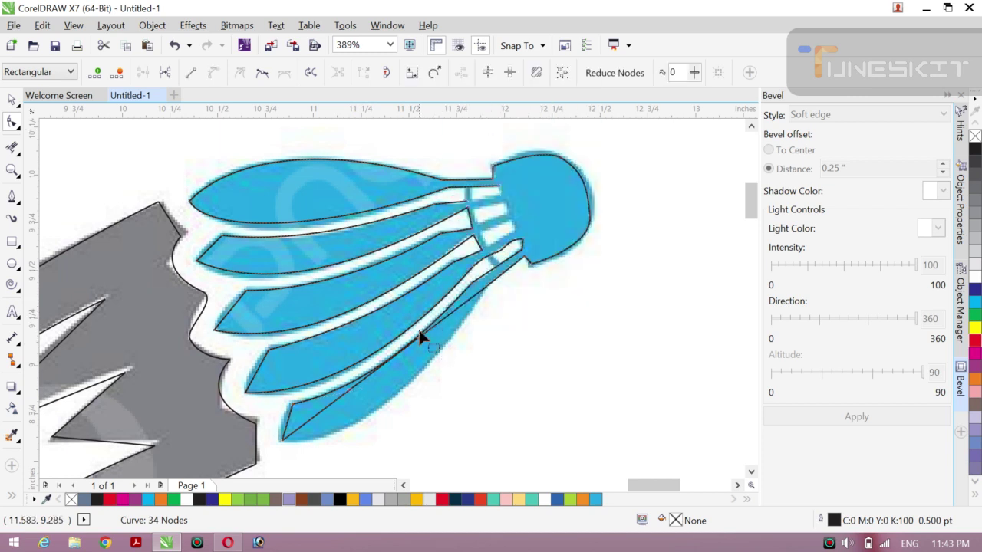
left_click_drag(419, 341, 355, 443)
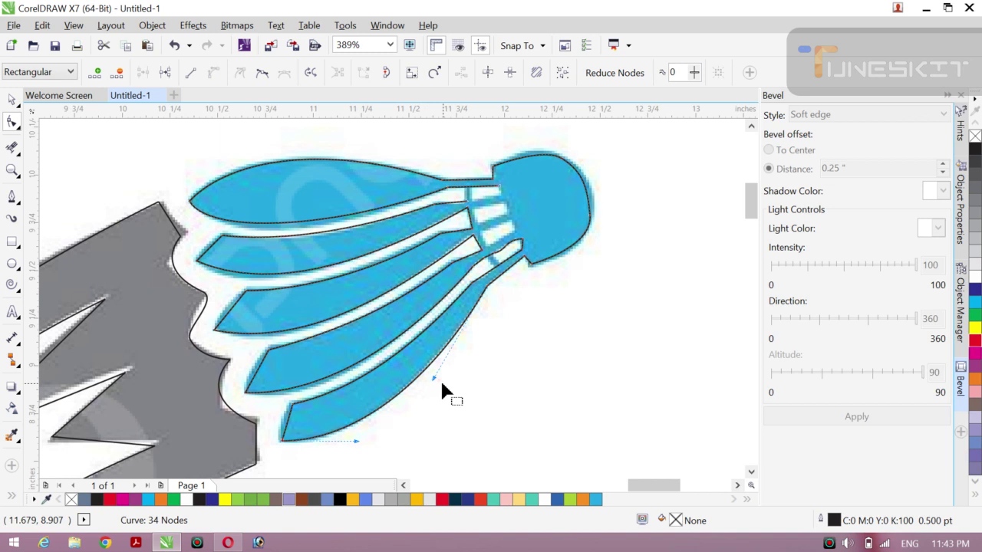
double_click(508, 251)
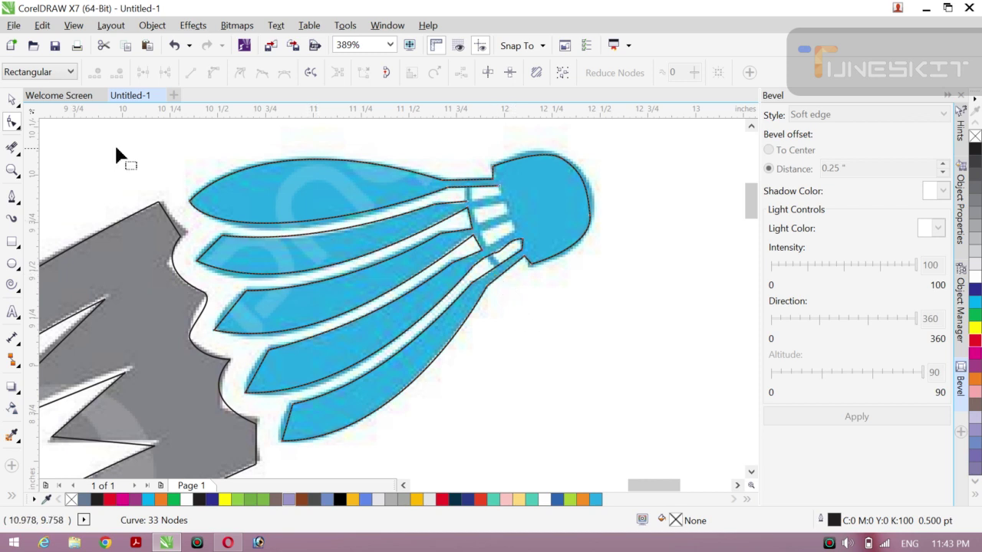
Step: Draw a line about 0.15 by 0.38 inches across the feather stems with the Pen tool and convert it to a curve
left_click(12, 199)
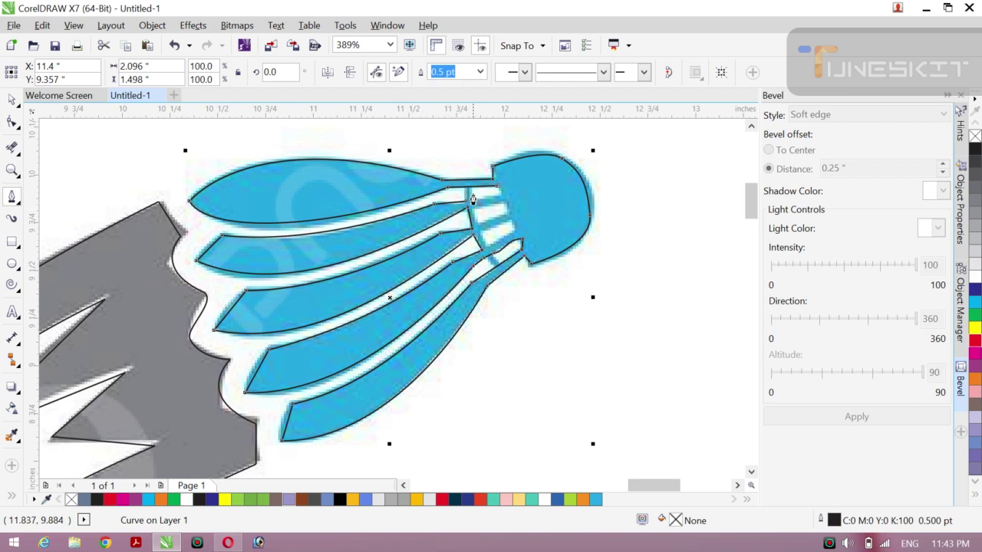
left_click_drag(470, 196, 500, 270)
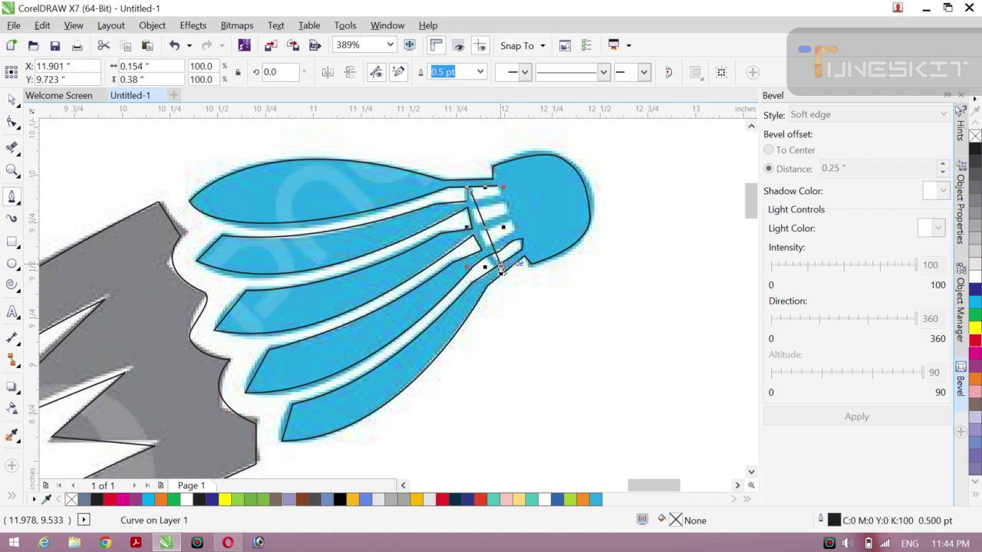
left_click(12, 123)
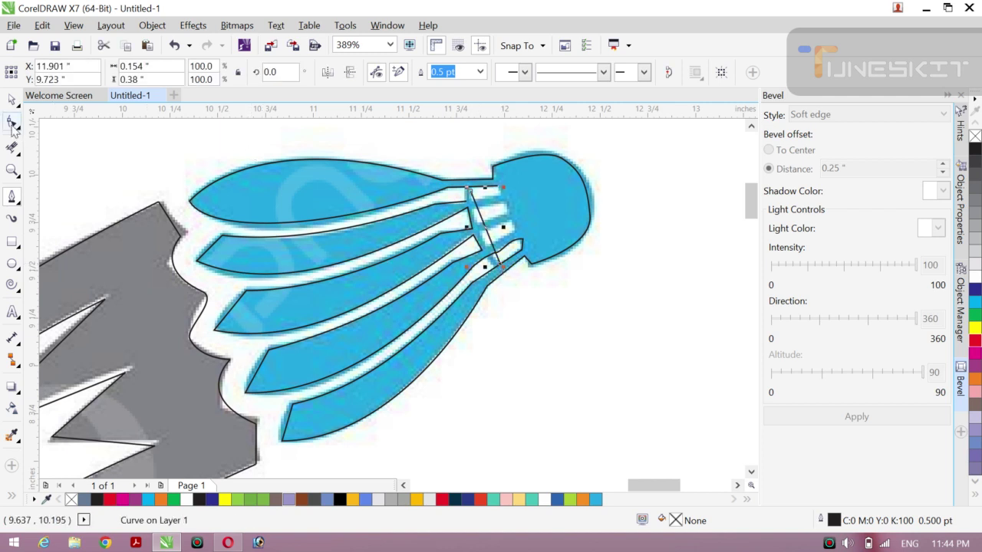
left_click(485, 232)
right_click(485, 232)
left_click(499, 287)
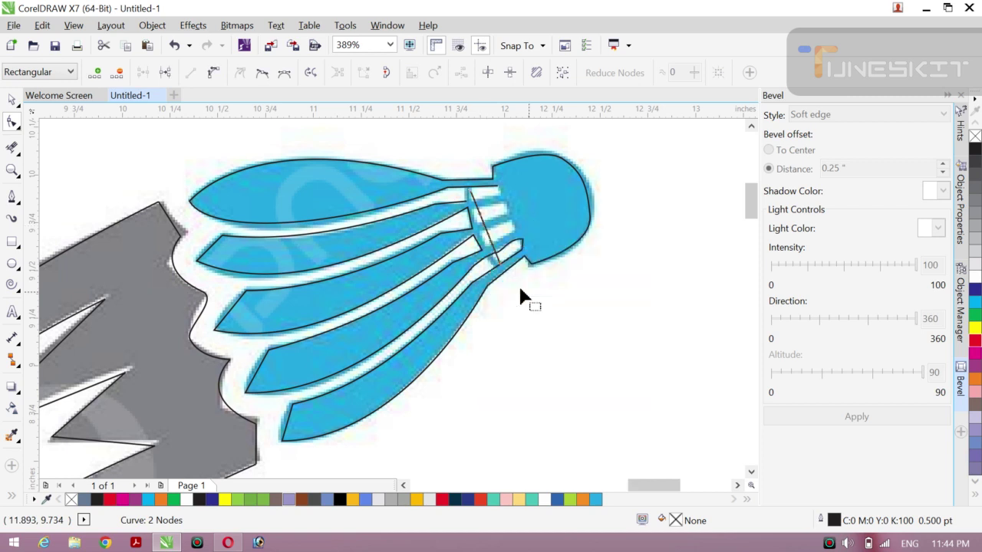
Step: Bend the line across the stems to follow the blue crossband and extend its upper end to the uppermost feather's stem
left_click_drag(478, 212, 477, 224)
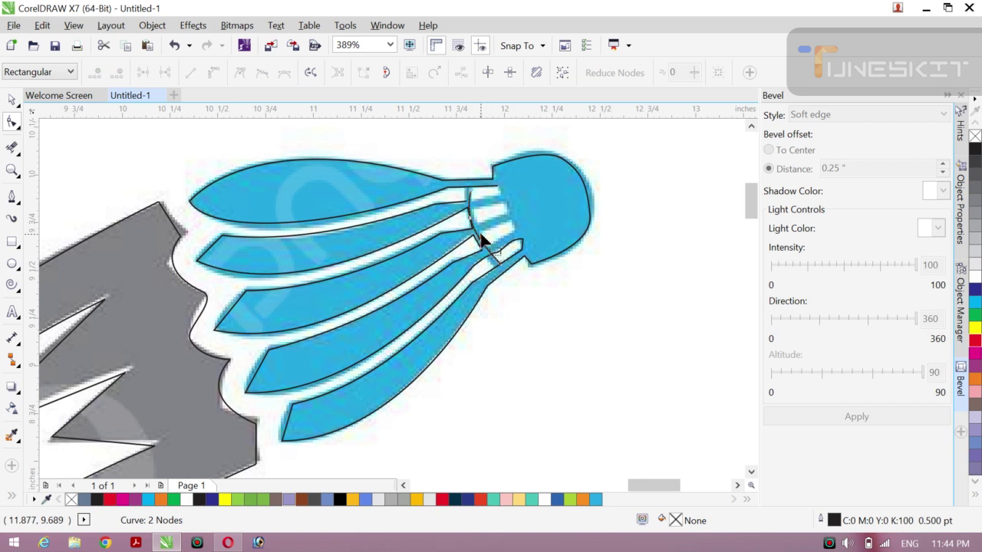
key("ctrl+z")
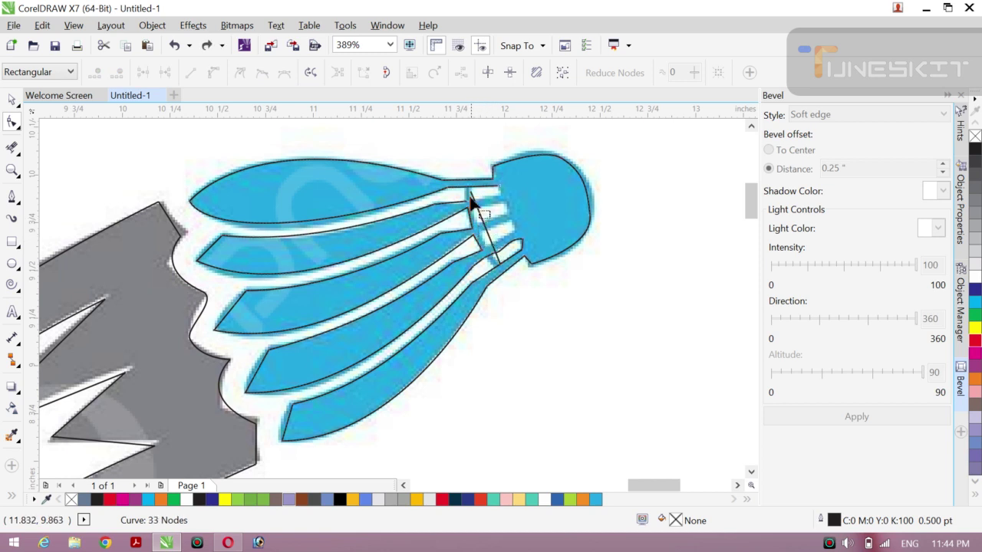
left_click(500, 268)
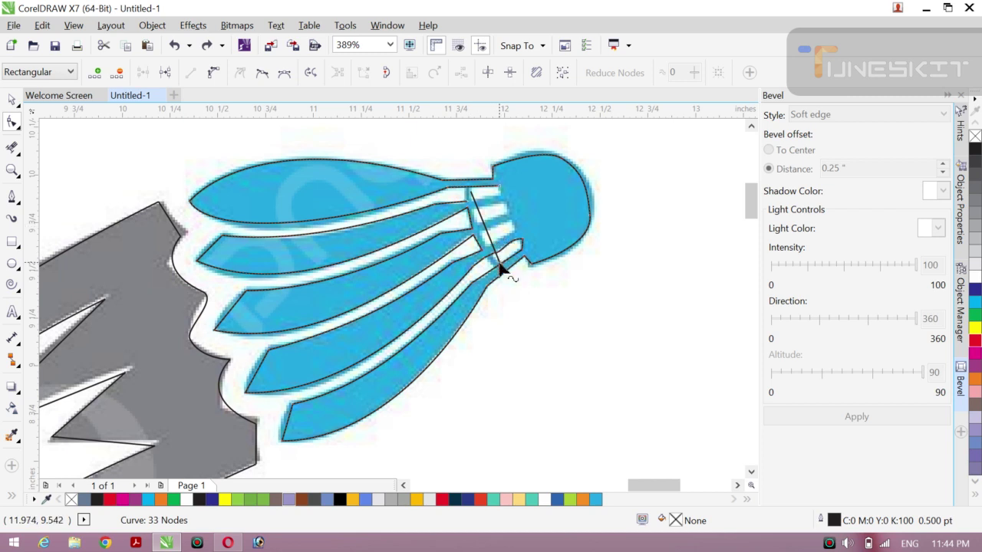
left_click(472, 192)
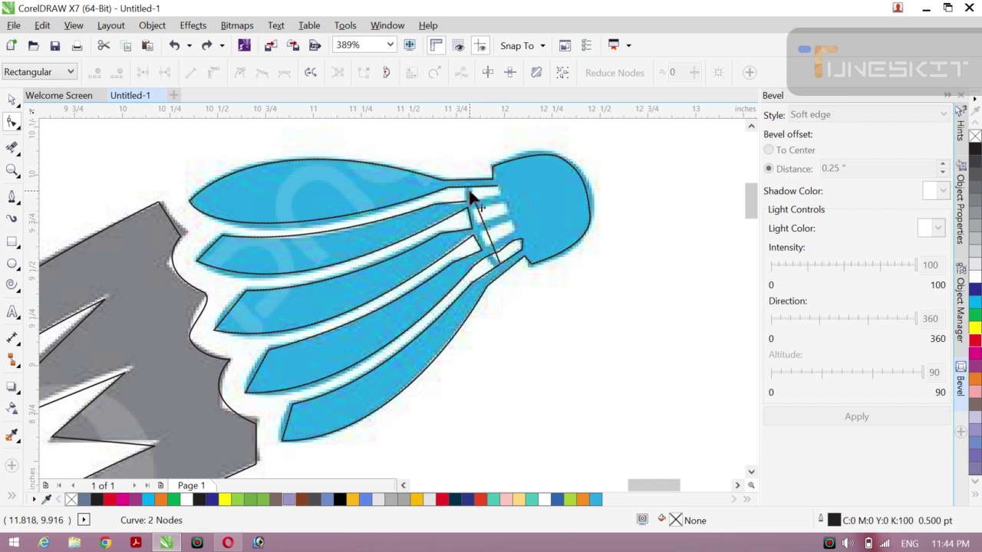
left_click(472, 198)
left_click_drag(478, 215, 491, 256)
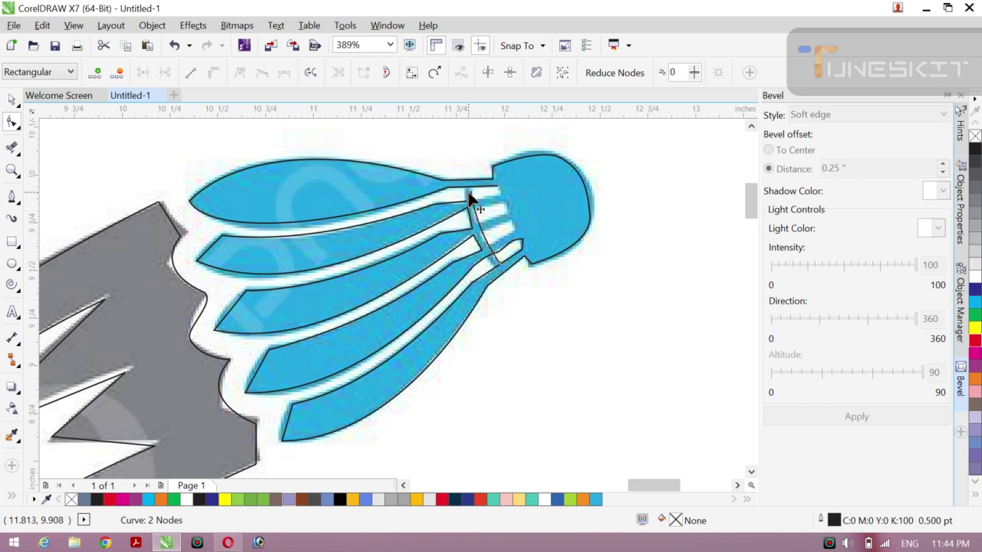
left_click_drag(472, 199, 474, 221)
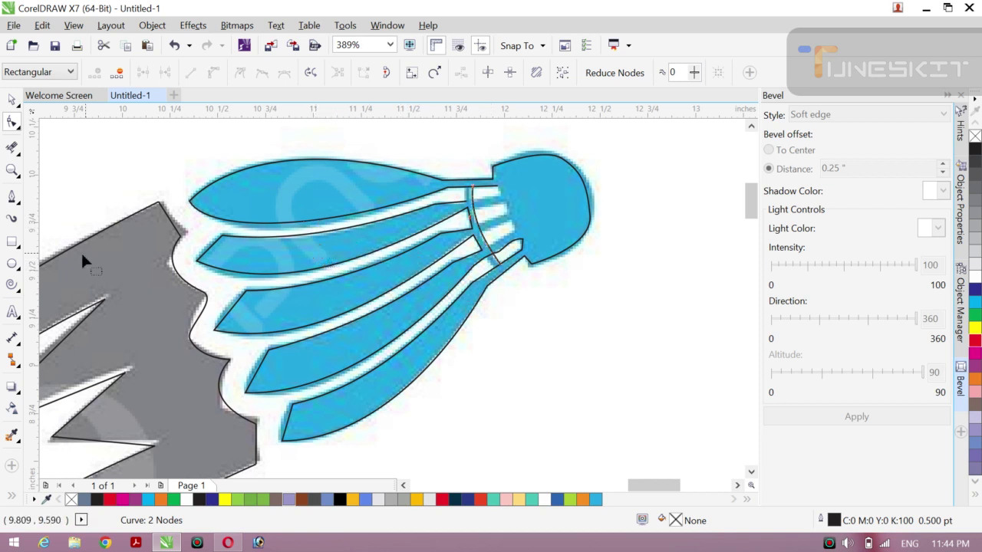
Step: Draw a straight Pen line about 0.13 by 0.34 inches along the cork's inner edge, between the uppermost and lowest stems
left_click(12, 199)
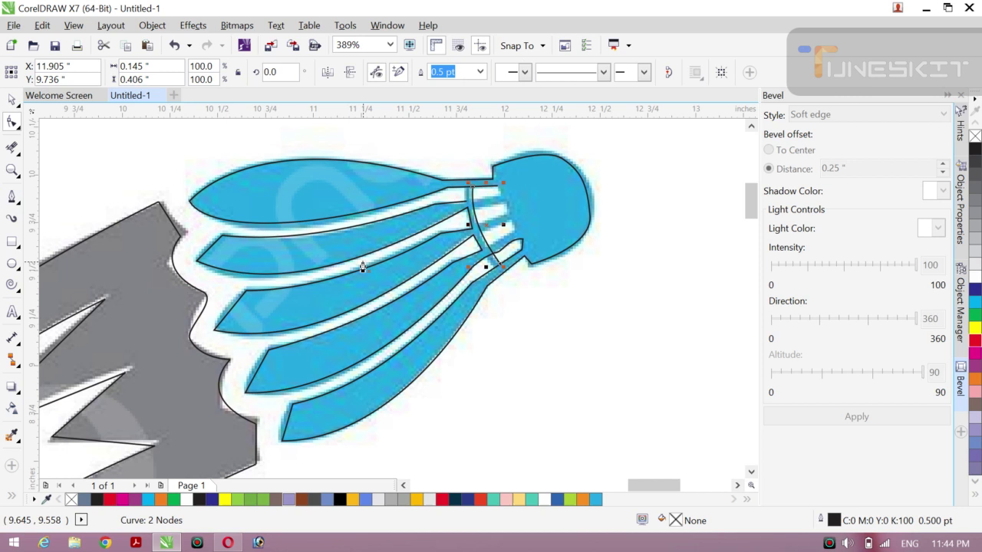
left_click(499, 195)
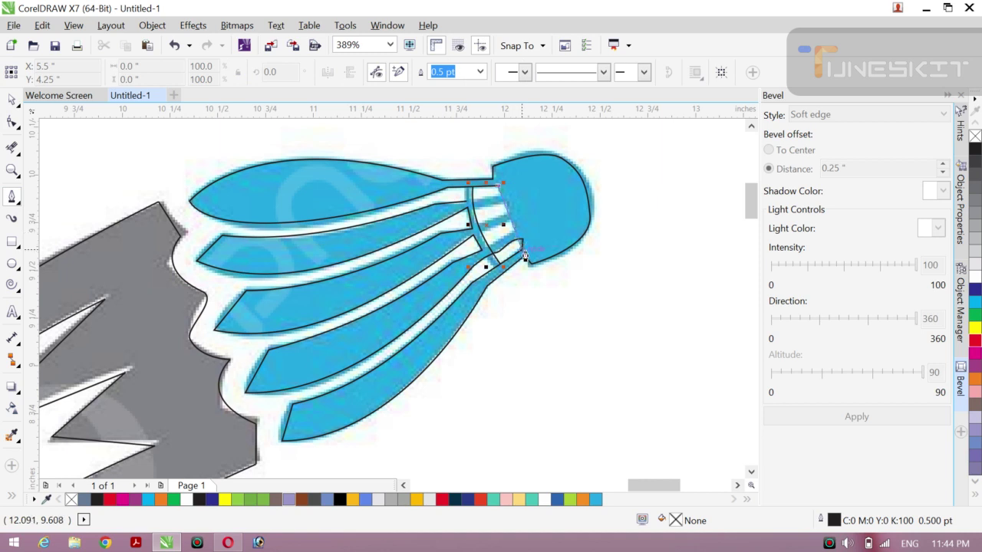
left_click(524, 256)
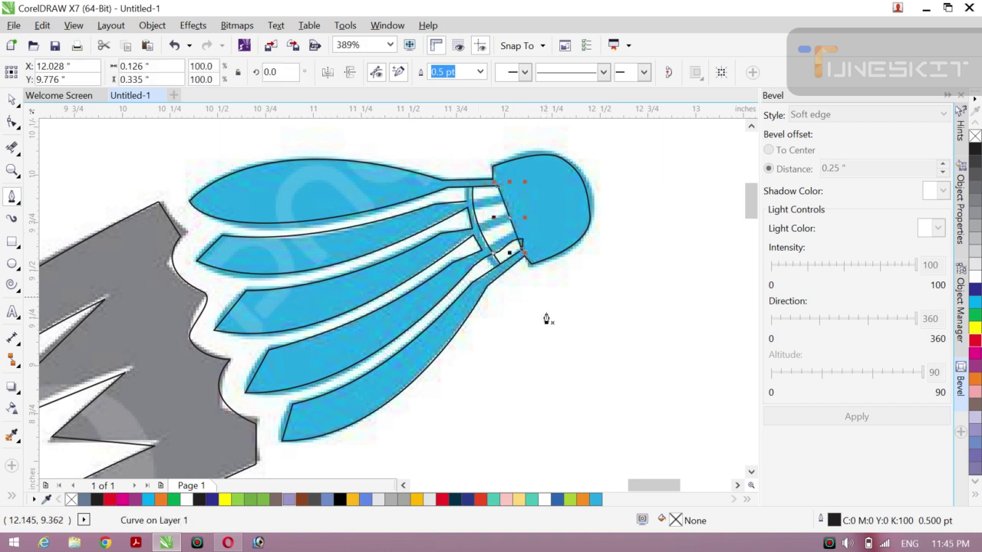
left_click_drag(378, 221, 402, 253)
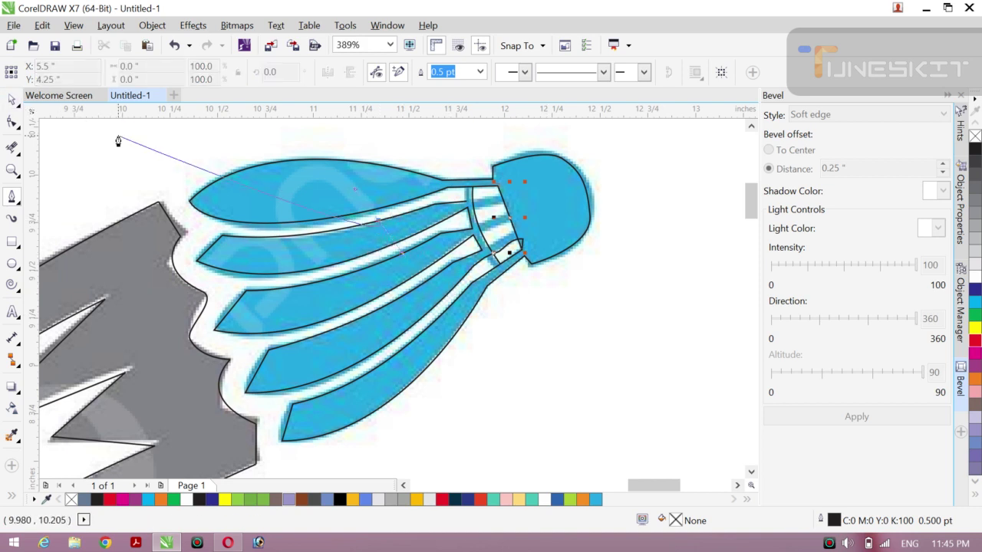
key("Escape")
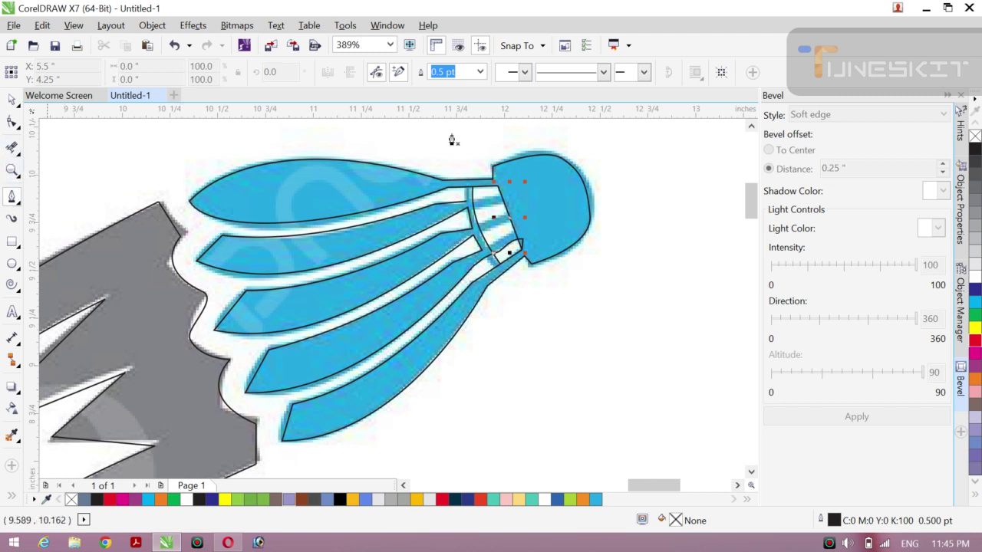
left_click(501, 203)
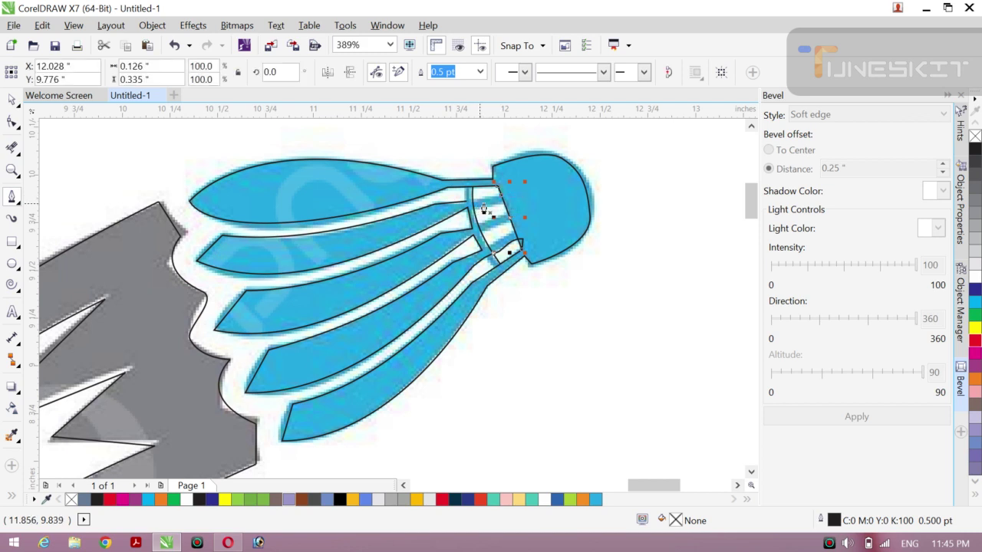
key("Escape")
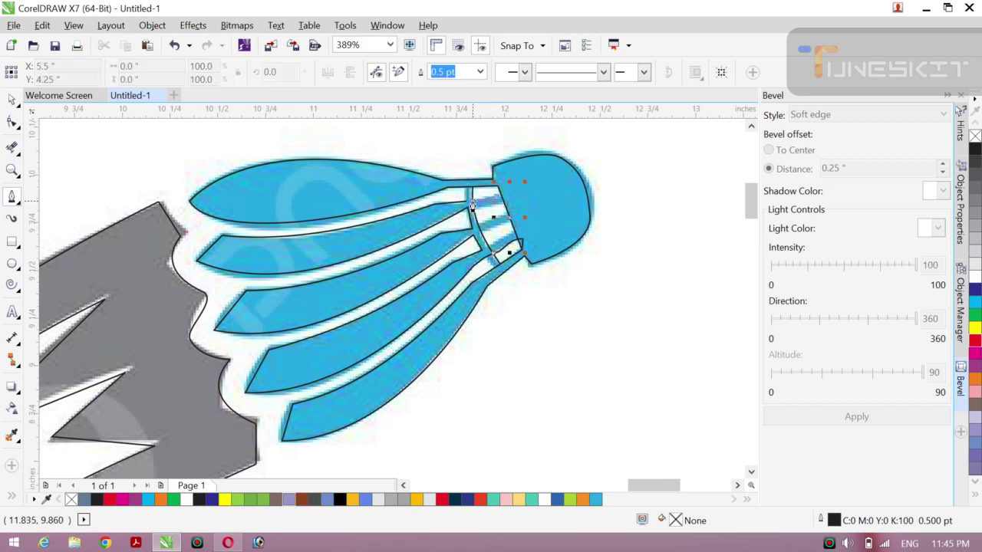
Step: Draw Pen lines along both edges of the second-highest feather's stem between crossband and cork, about 0.17 by 0.06 inches overall
left_click(472, 196)
double_click(496, 199)
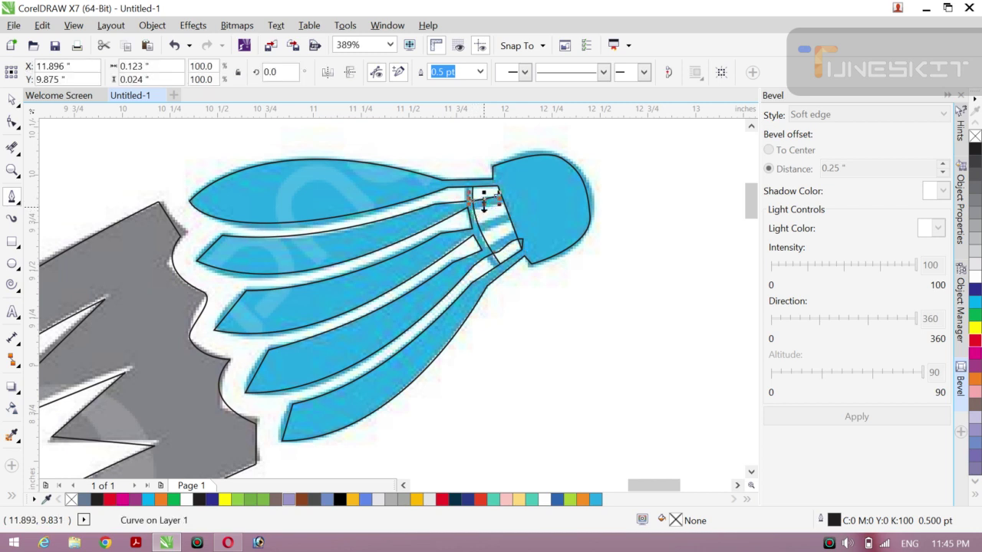
left_click(476, 217)
double_click(483, 215)
left_click(503, 208)
double_click(504, 210)
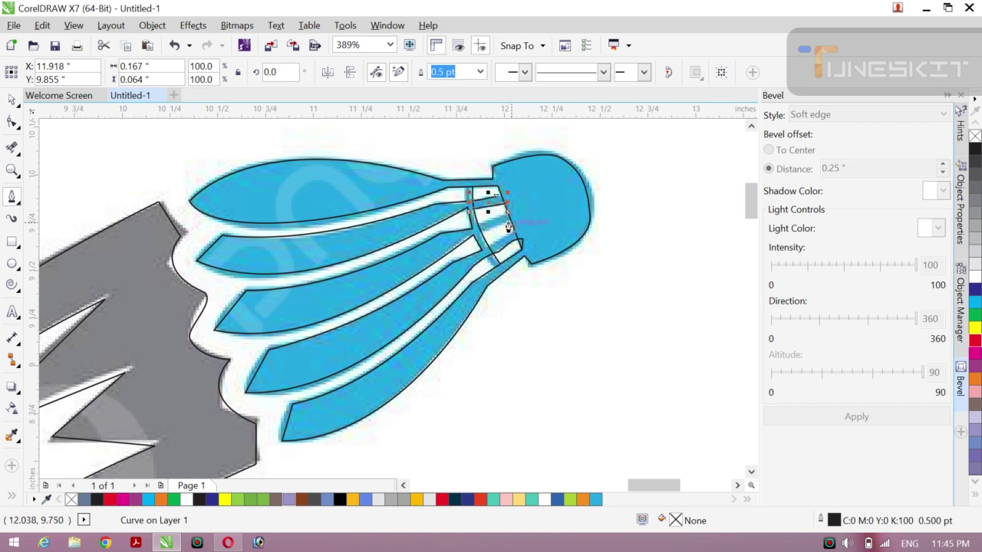
key("Escape")
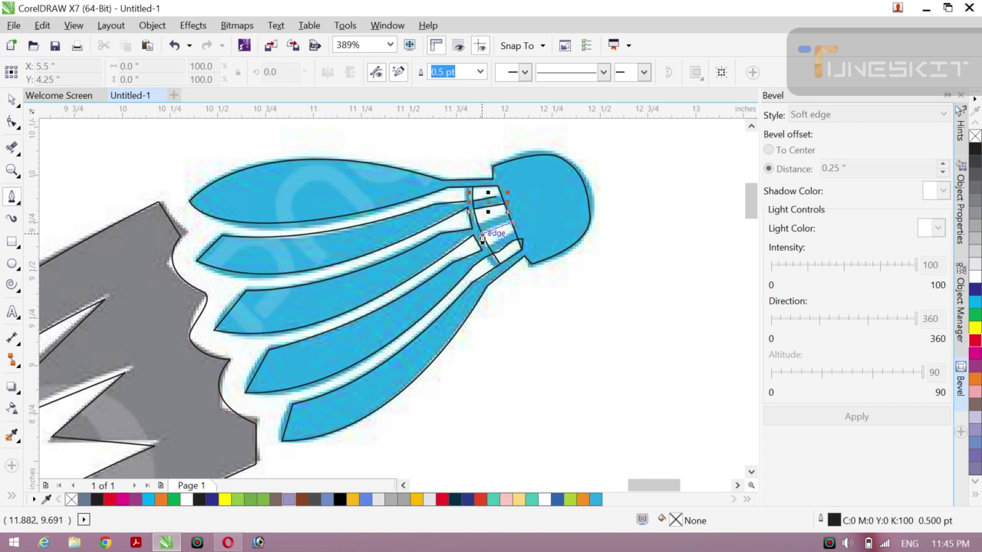
Step: Draw Pen lines along both edges of the middle feather's stem between crossband and cork, about 0.18 by 0.11 inches overall
left_click(482, 240)
double_click(512, 229)
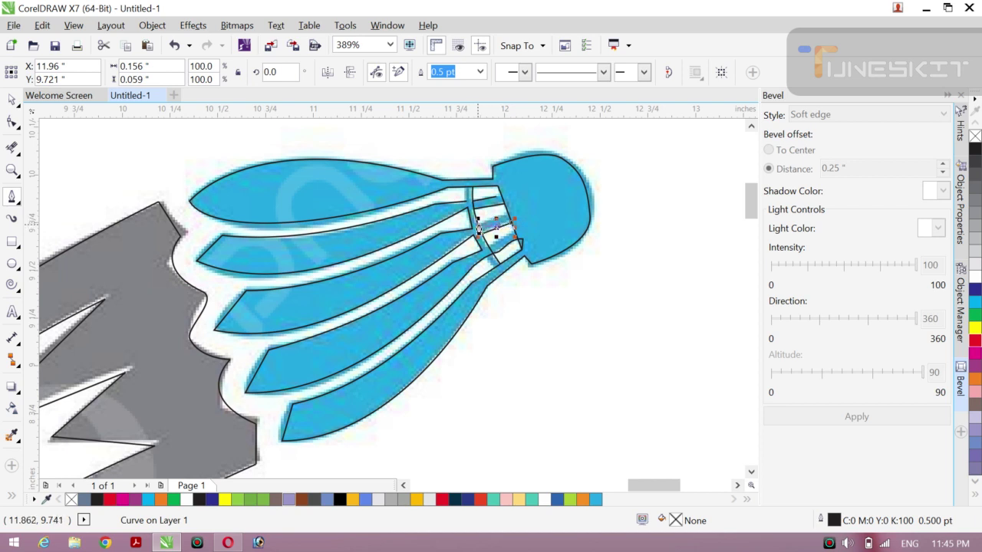
left_click(479, 229)
double_click(478, 229)
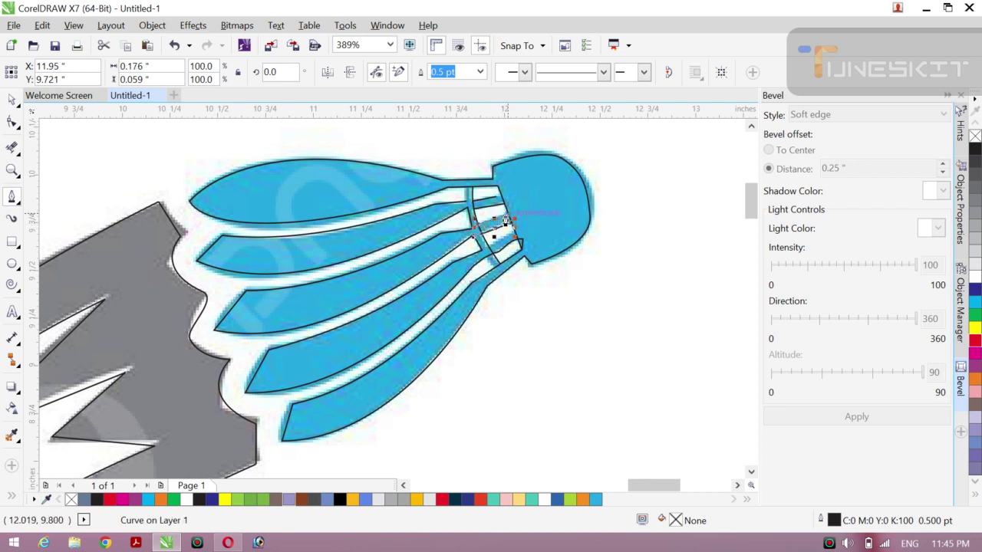
left_click(506, 220)
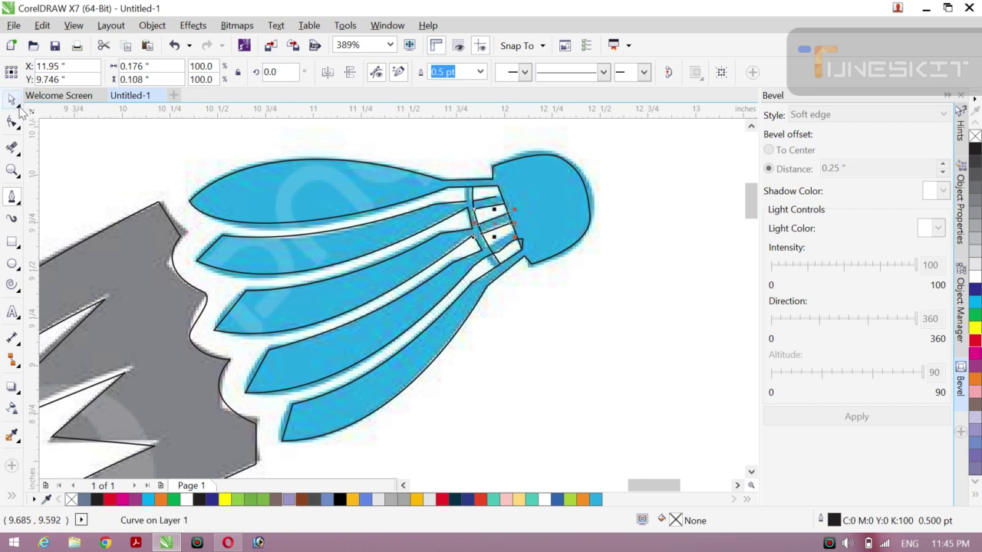
Step: Move the logo bitmap about 2.9 inches left, away from the traced outlines
key("z")
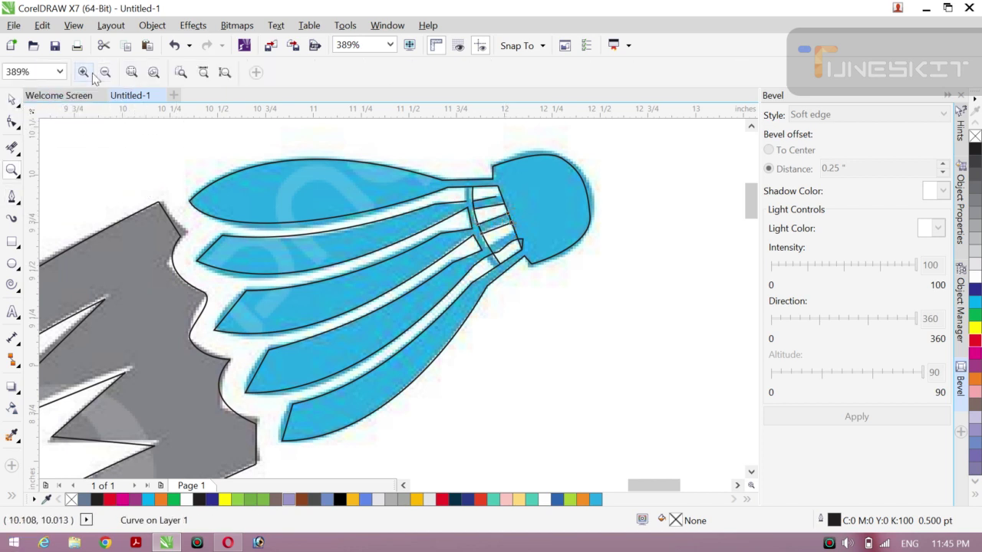
left_click(100, 71)
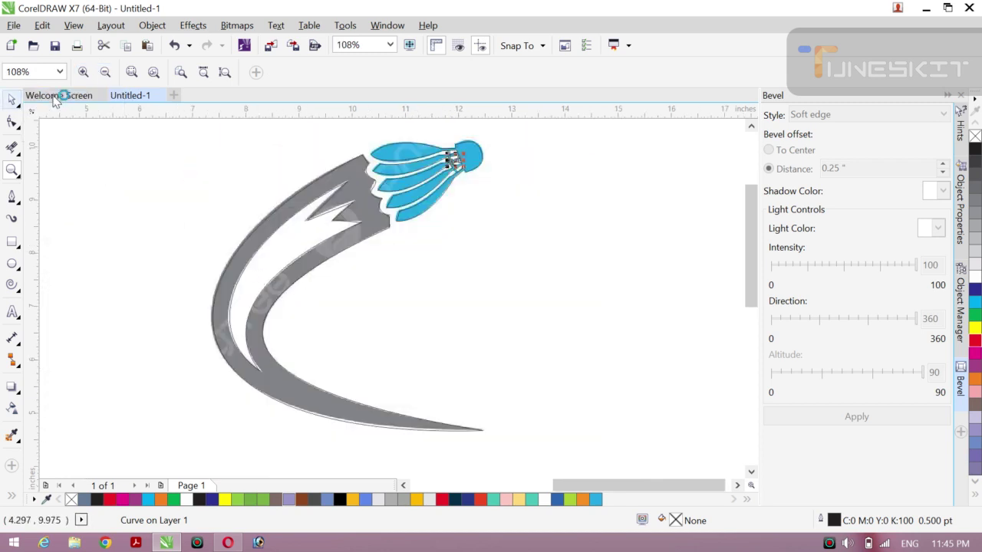
left_click(12, 100)
left_click(300, 307)
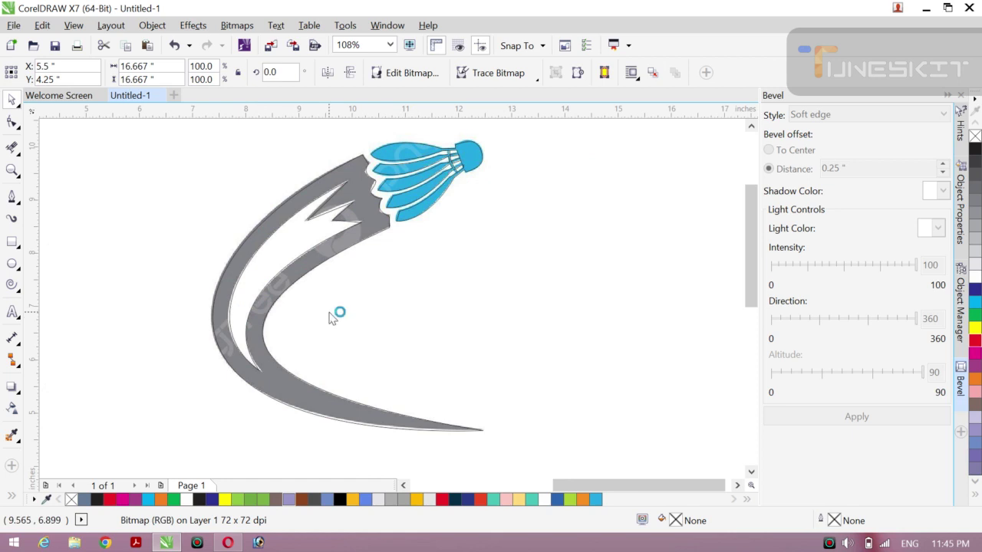
left_click_drag(333, 314, 220, 314)
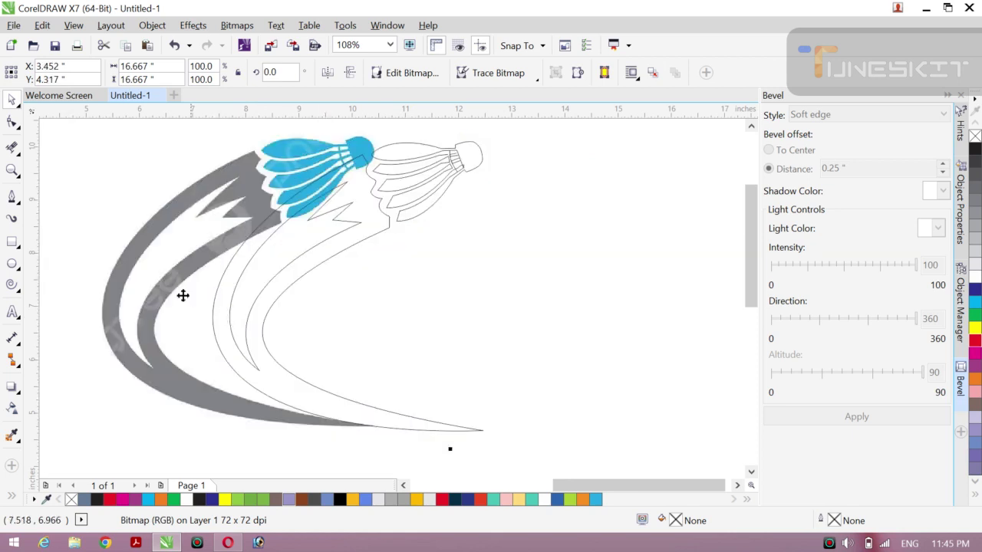
left_click_drag(137, 293, 136, 292)
Step: Shift the bitmap about 2.7 inches farther left so its coloured shuttlecock logo clears the outlines, and deselect it
key("z")
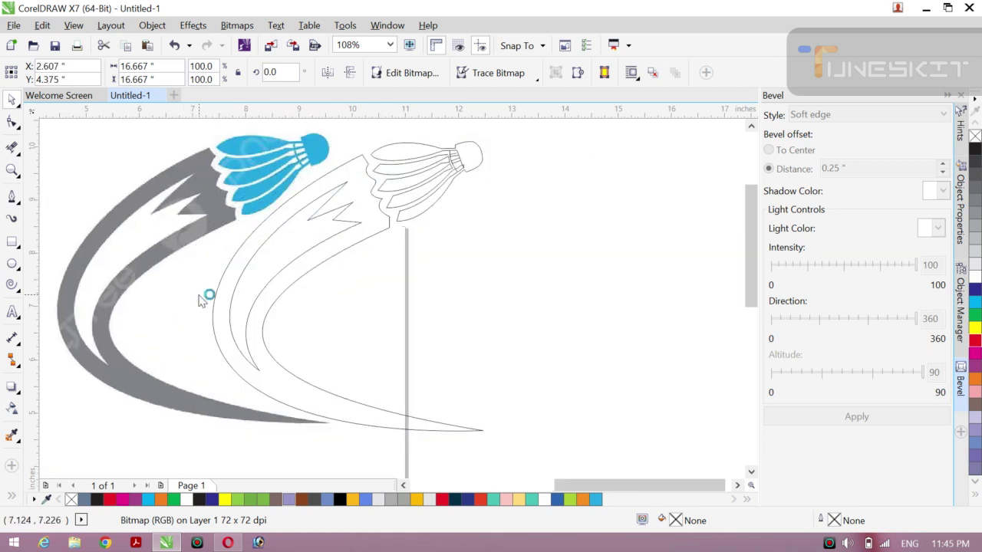
left_click(105, 72)
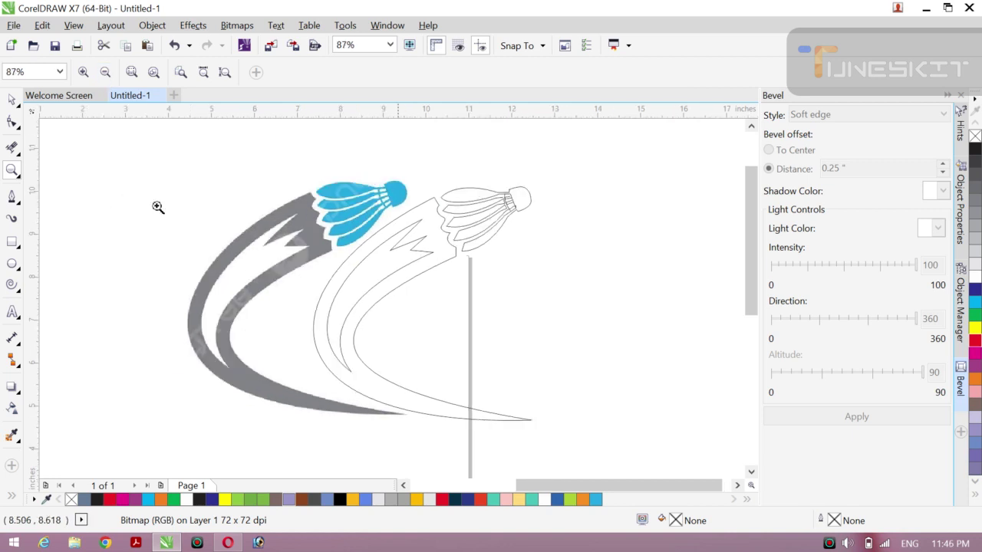
left_click(19, 106)
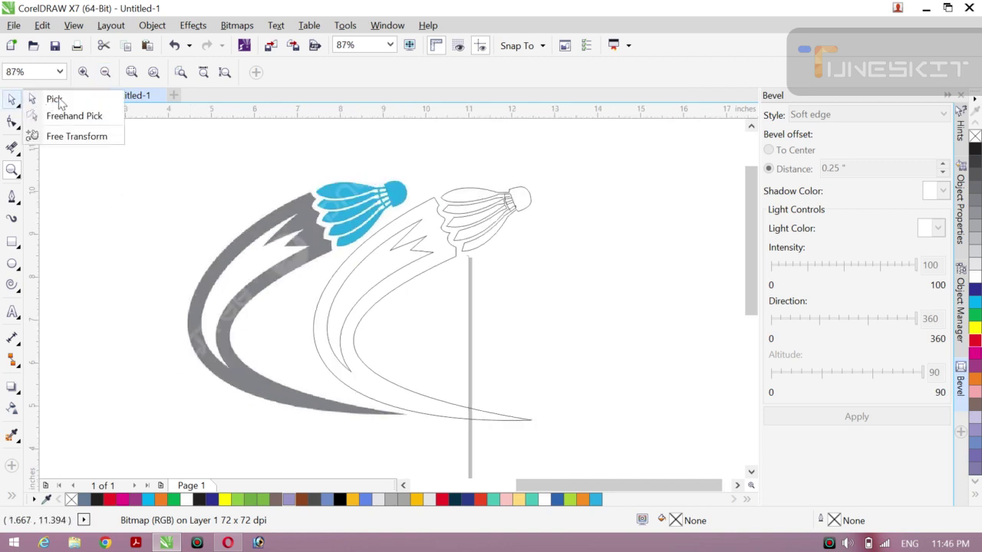
left_click(48, 98)
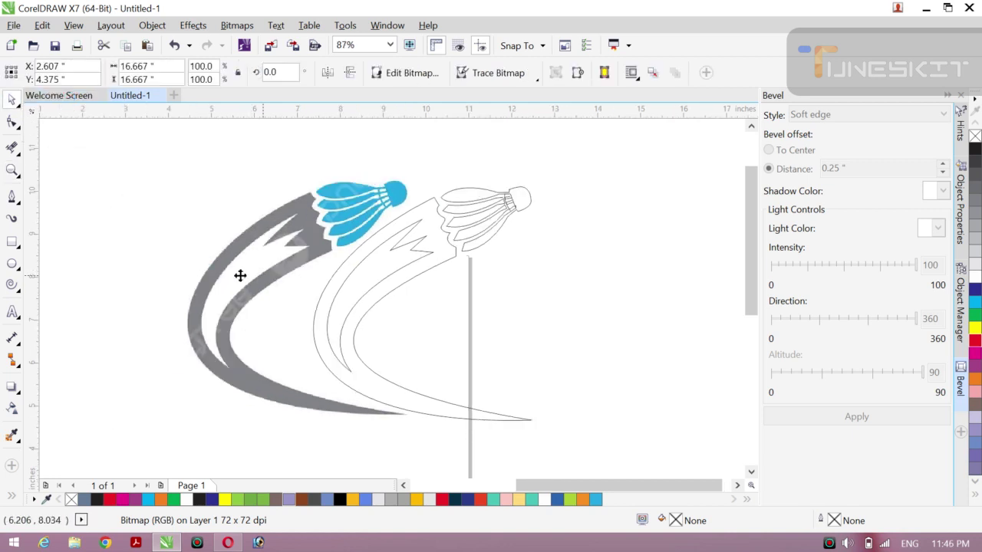
left_click_drag(239, 274, 181, 272)
left_click_drag(244, 281, 187, 281)
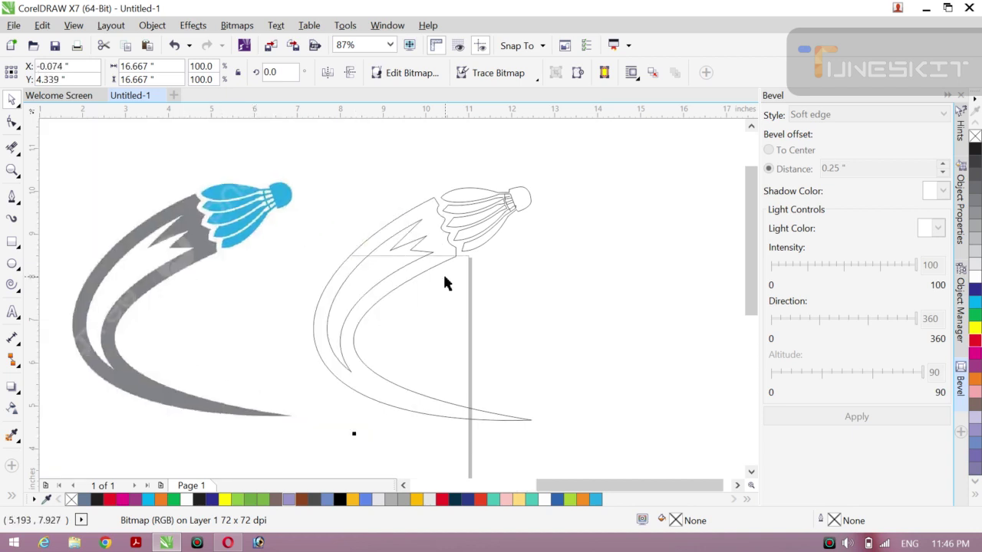
left_click(609, 281)
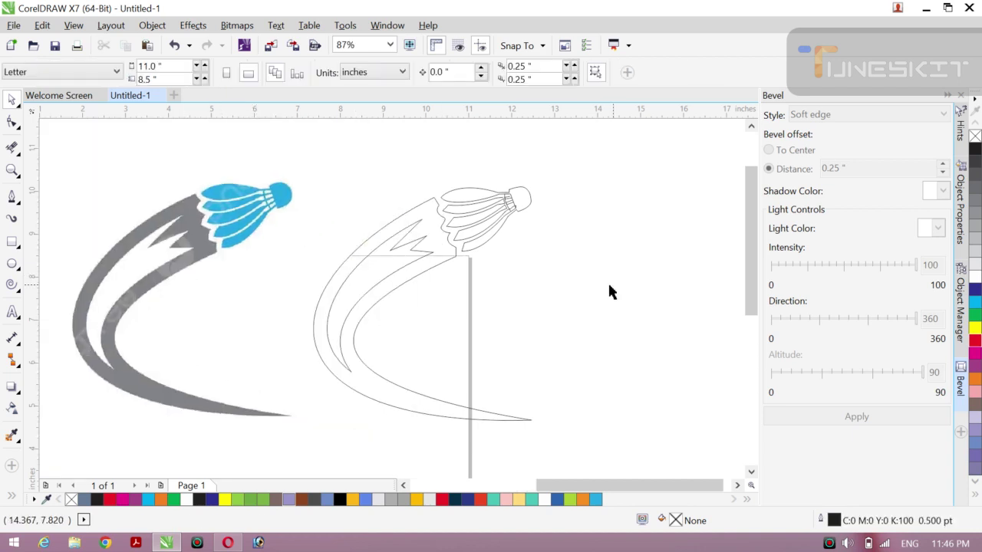
Step: Scale the four-logo bitmap to about 65.3% and place it to the left of the traced outlines
left_click(302, 155)
mouse_move(592, 234)
left_mouse_down()
mouse_move(613, 320)
mouse_move(299, 220)
mouse_move(303, 246)
mouse_move(254, 261)
mouse_move(265, 280)
left_mouse_up()
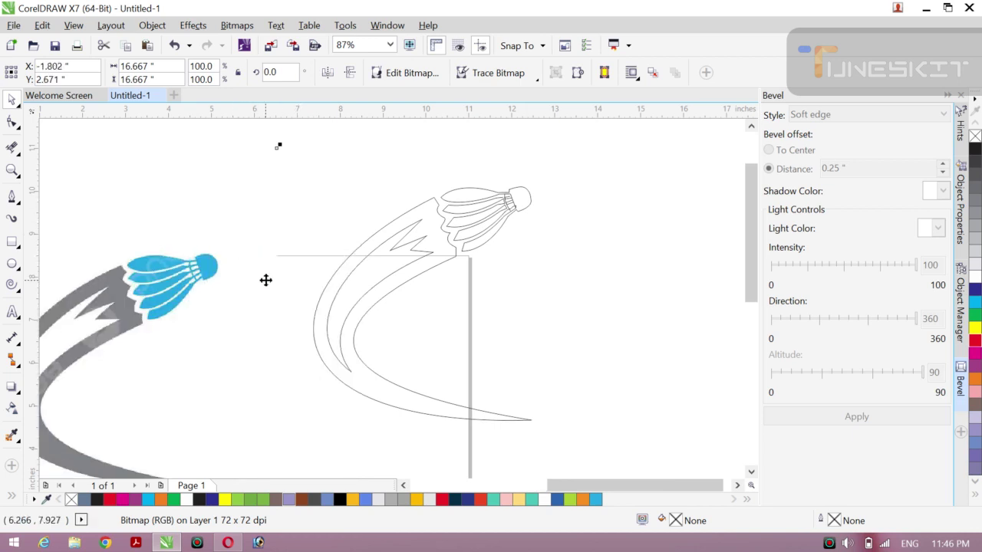
key("z")
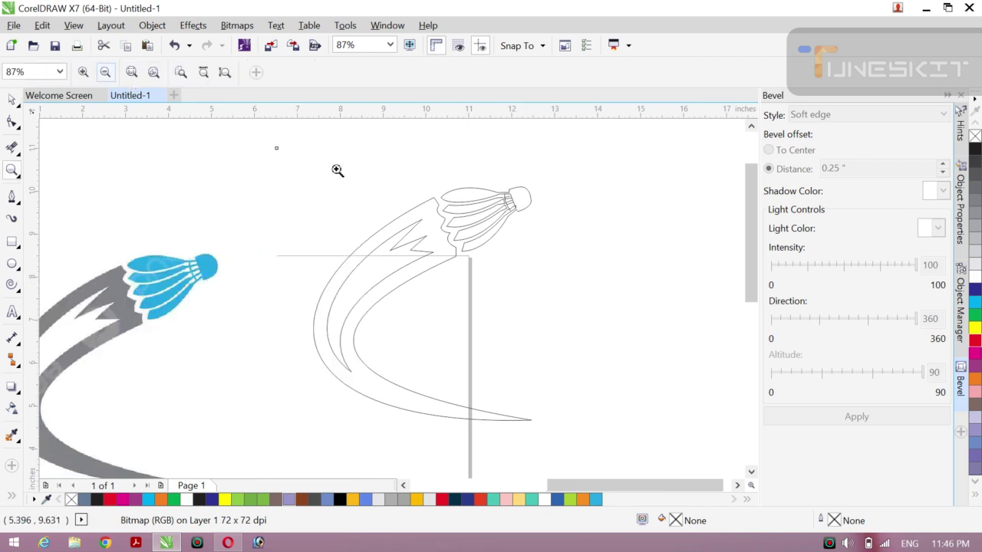
left_click(107, 72)
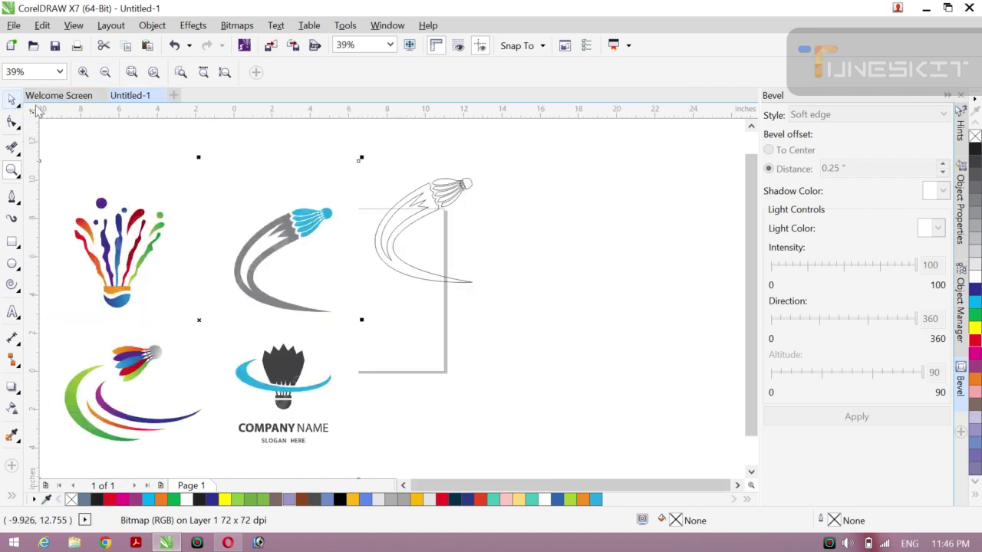
left_click(11, 100)
left_click_drag(266, 381, 255, 356)
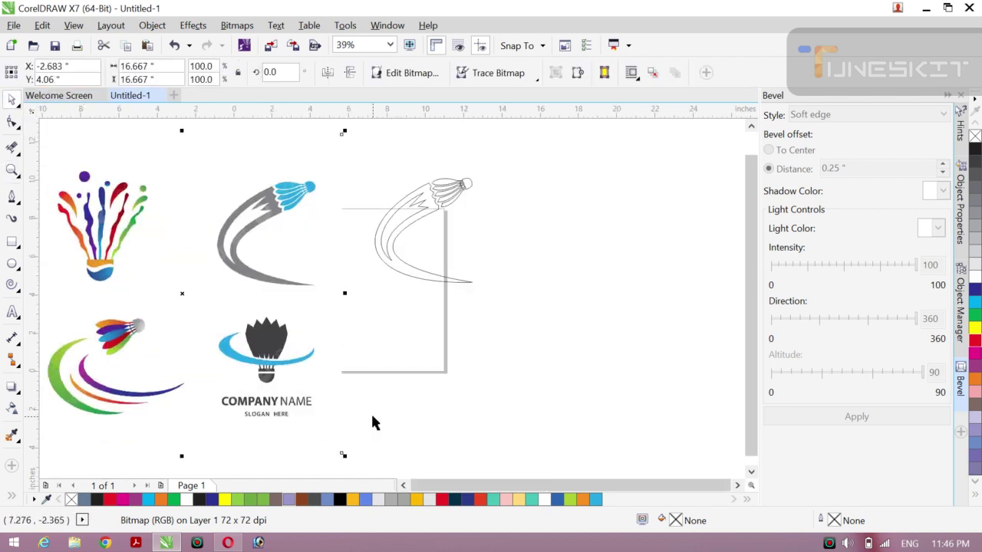
left_click_drag(343, 454, 207, 310)
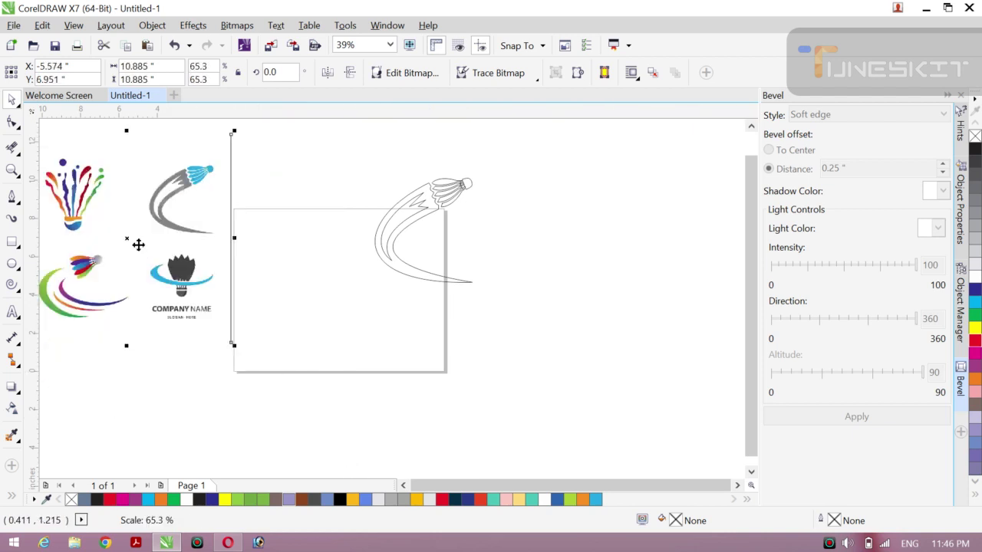
left_click_drag(138, 243, 141, 296)
Step: Move all traced outlines to the right of the page and enlarge them to about 10.15 by 10.88 inches
left_click_drag(349, 144, 518, 308)
left_click_drag(425, 233, 550, 253)
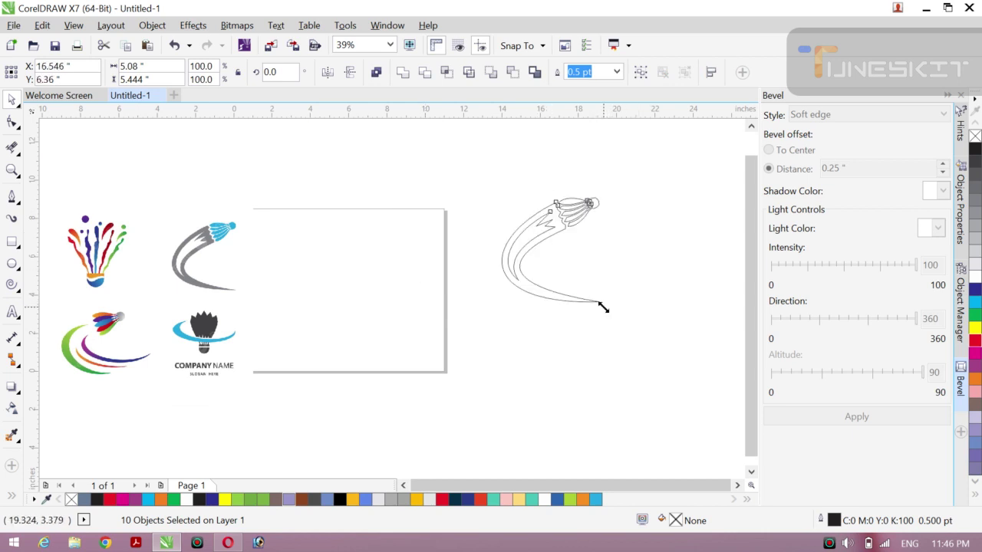
left_click_drag(603, 307, 649, 355)
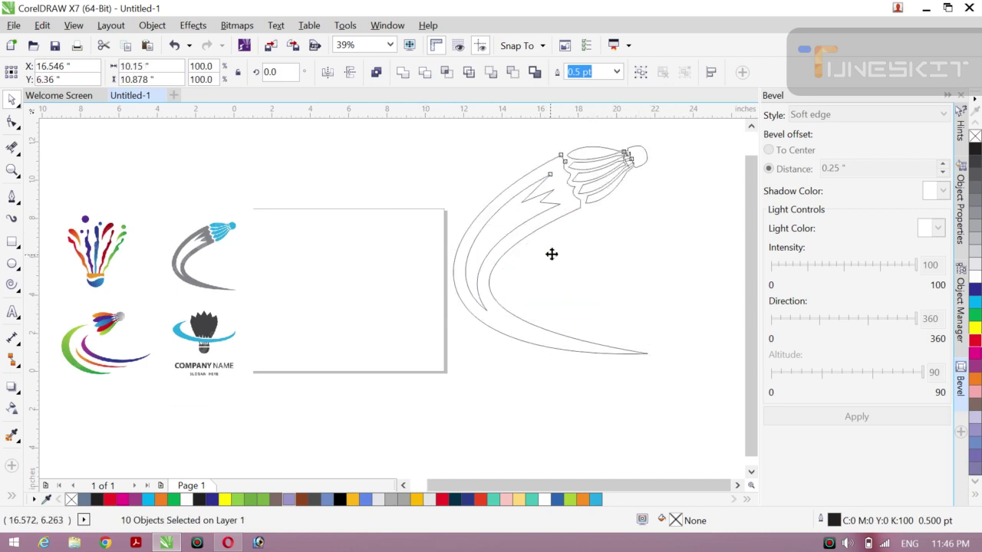
left_click_drag(552, 254, 562, 292)
left_click(406, 184)
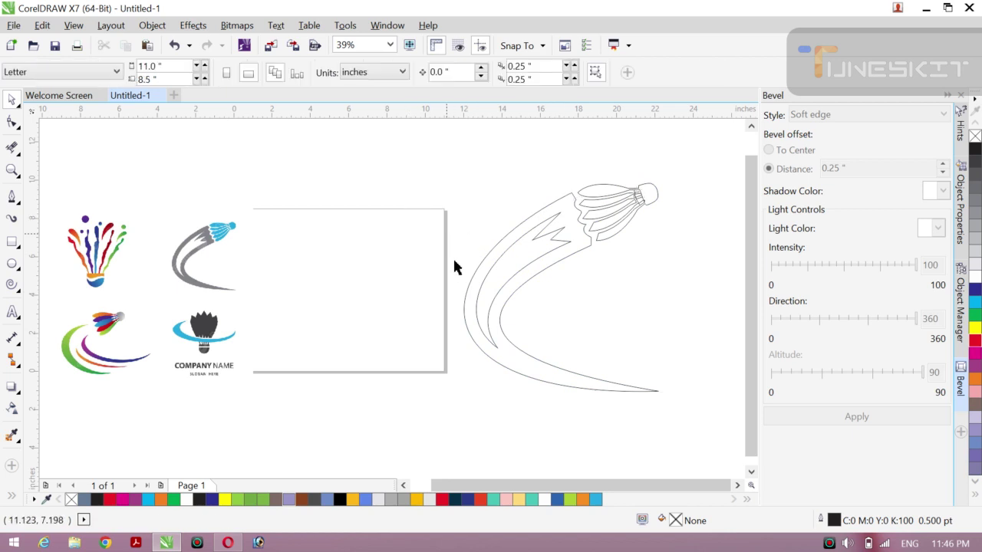
Step: Fill the cork and the uppermost and lowest feathers with red and no outline using Smart Fill
left_click(11, 497)
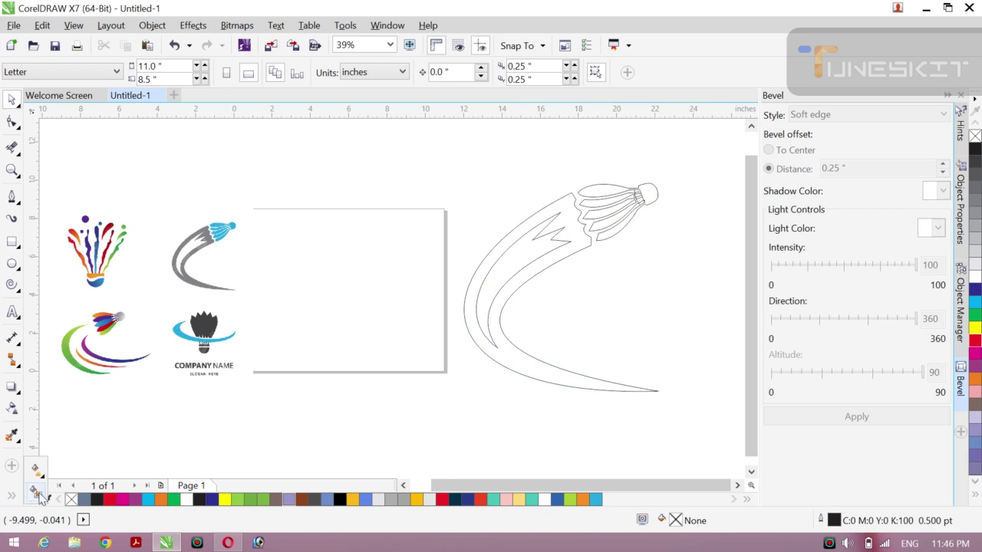
left_click(36, 491)
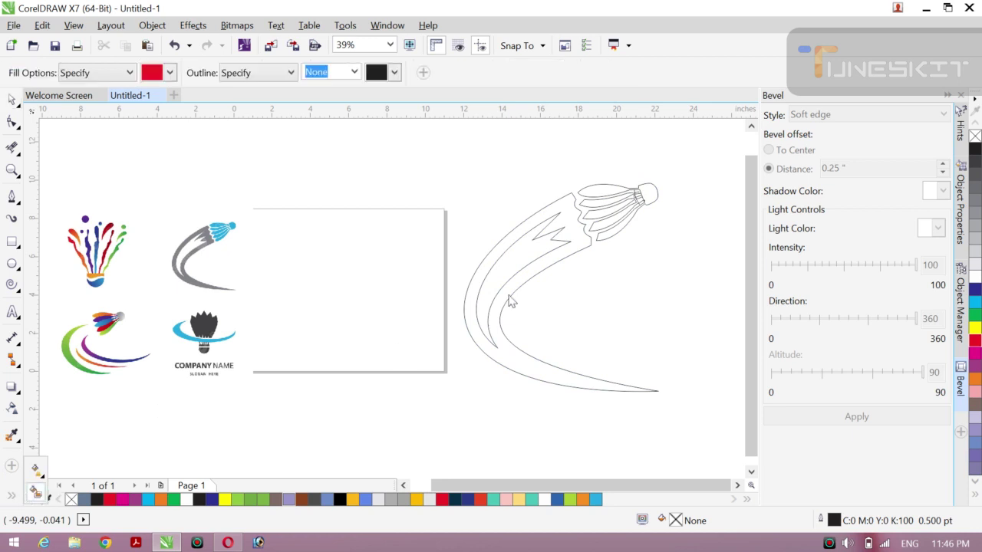
left_click(651, 198)
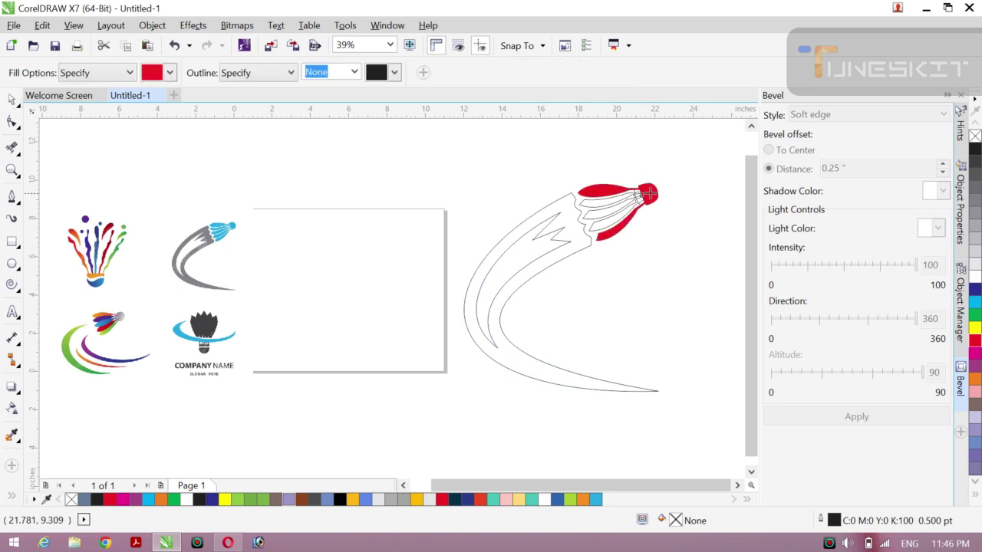
Step: Try to fill the inner feathers with red using Smart Fill, undoing each attempt
left_click(601, 203)
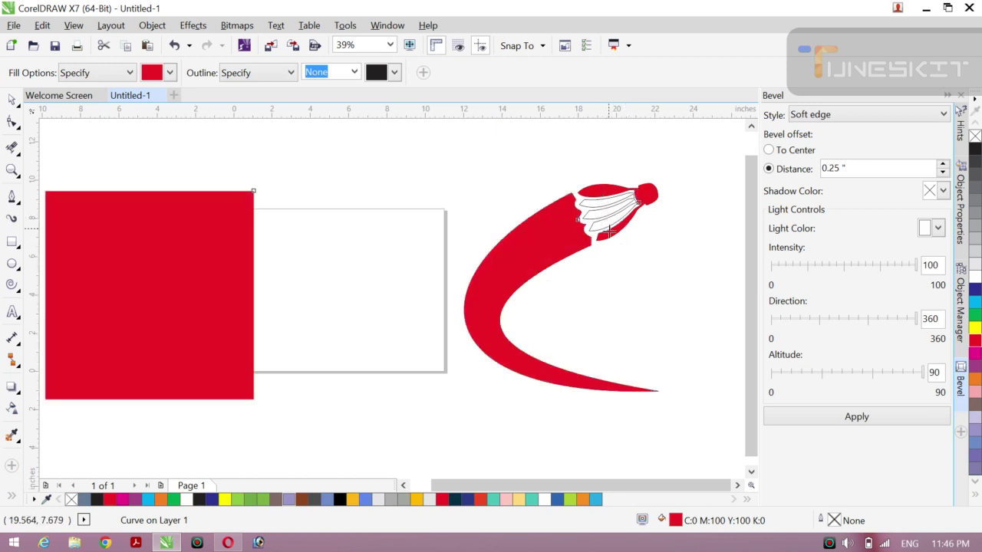
key("ctrl+z")
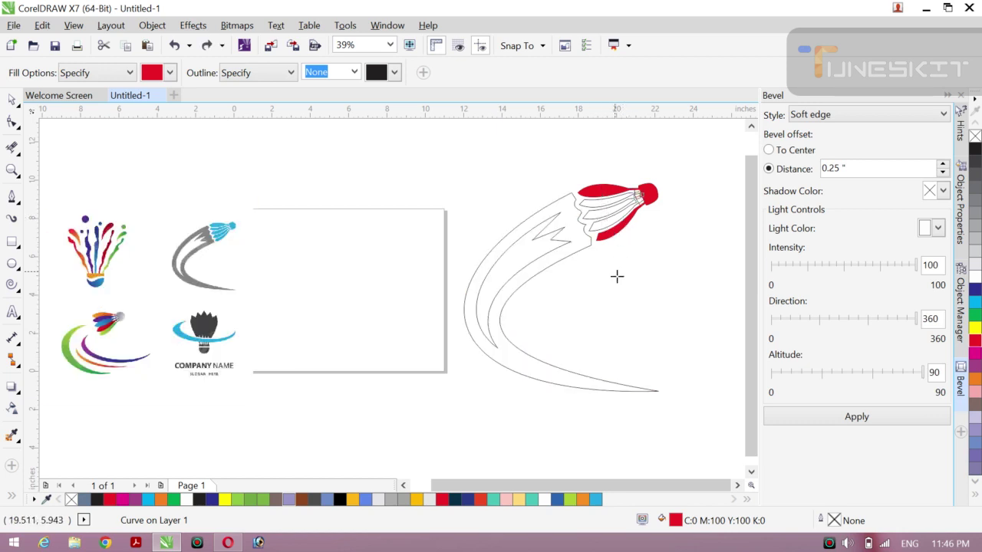
left_click(601, 228)
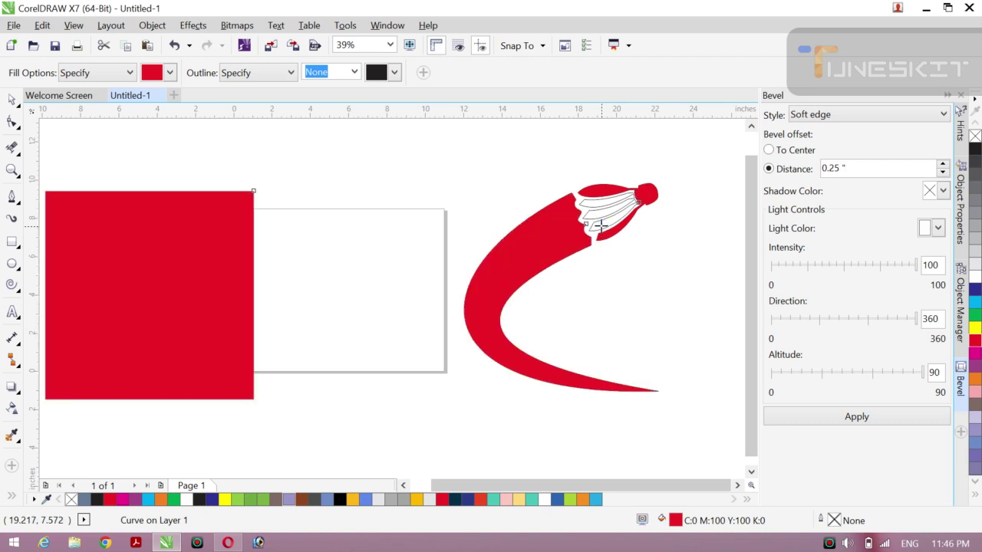
key("ctrl+z")
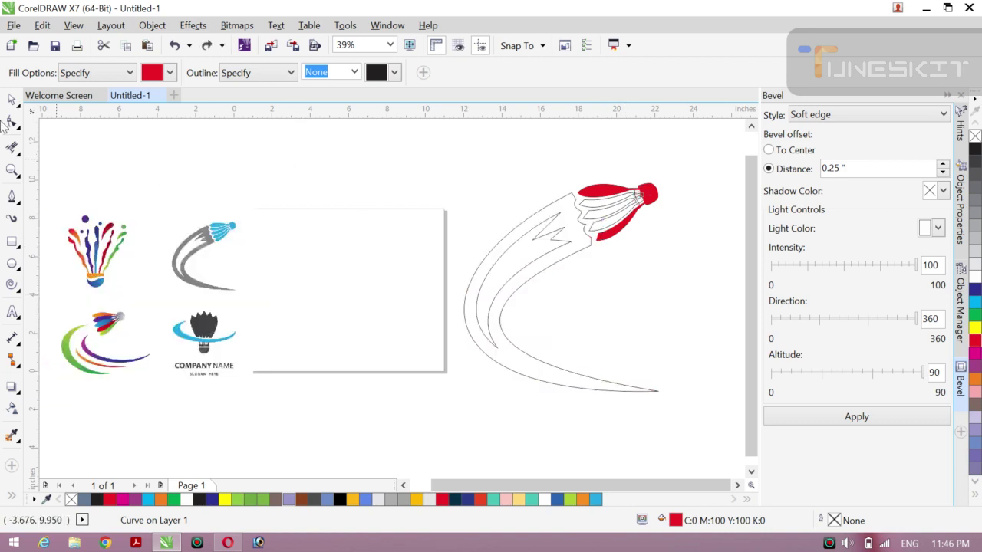
Step: Close the open cork-side ends of the upper and lower inner feathers with short Bezier lines, about 0.064 and 0.073 inches tall
key("space")
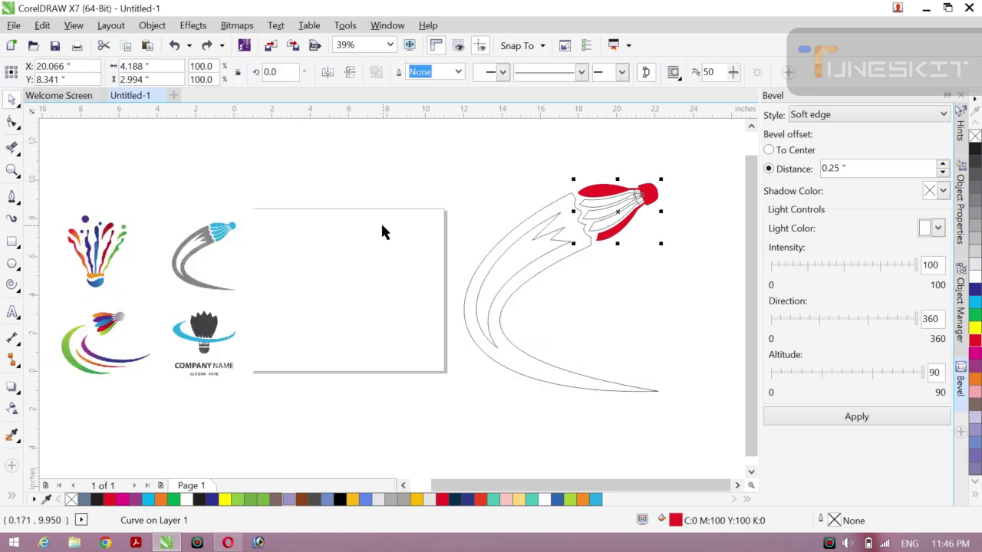
key("z")
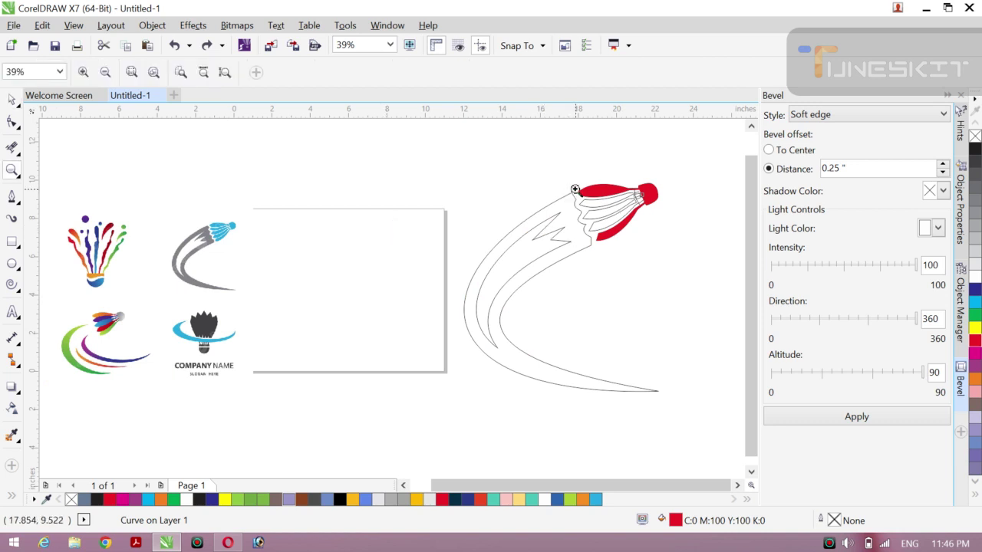
left_click_drag(641, 201, 639, 235)
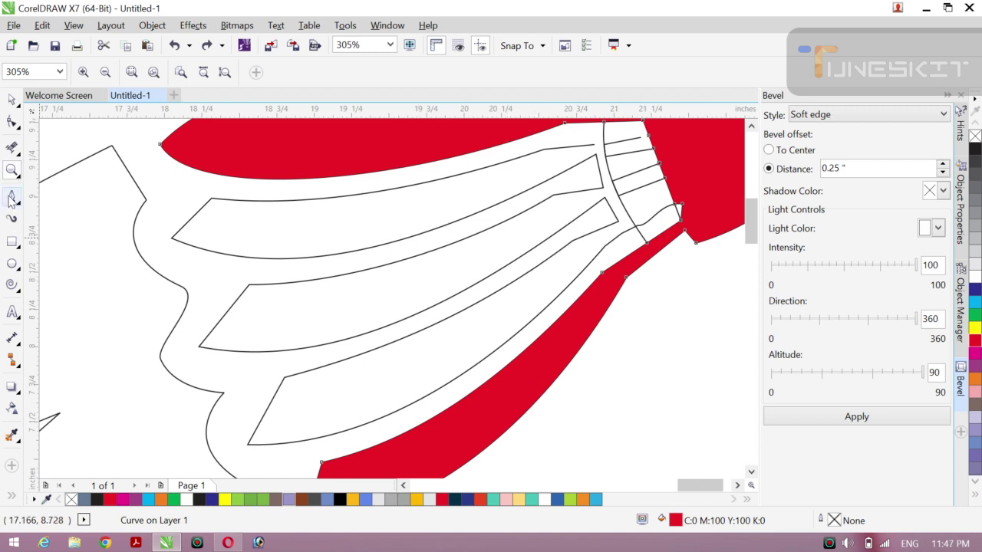
left_click(11, 198)
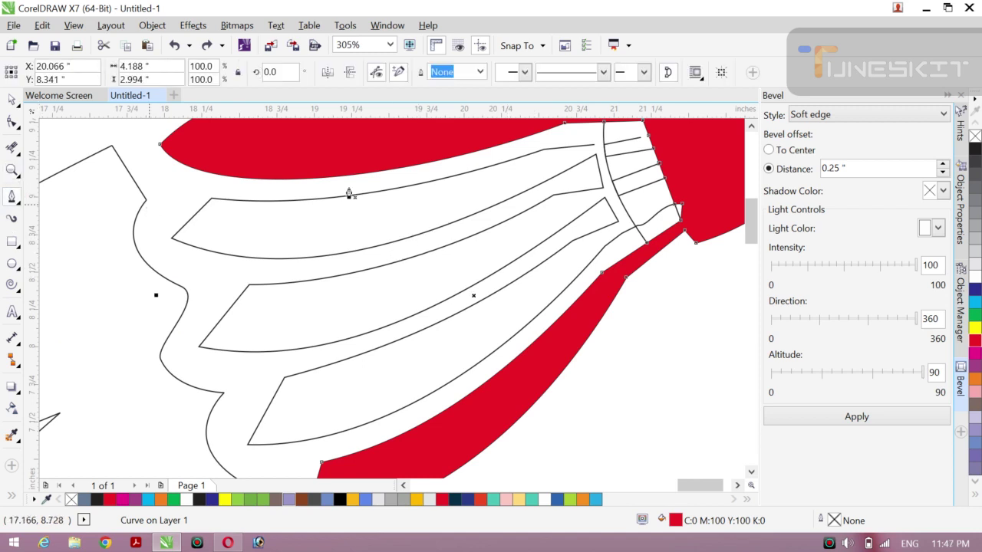
left_click(594, 145)
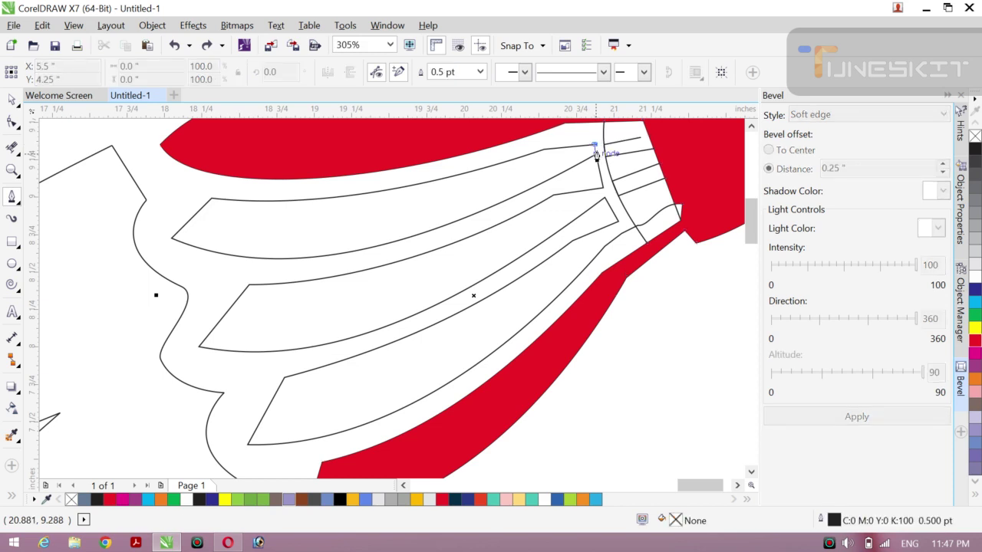
double_click(595, 156)
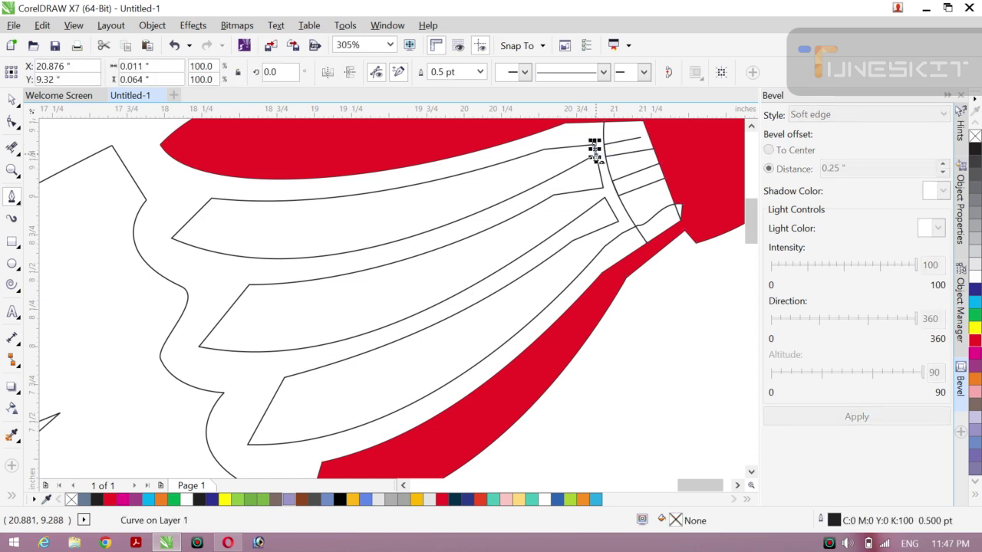
left_click(619, 229)
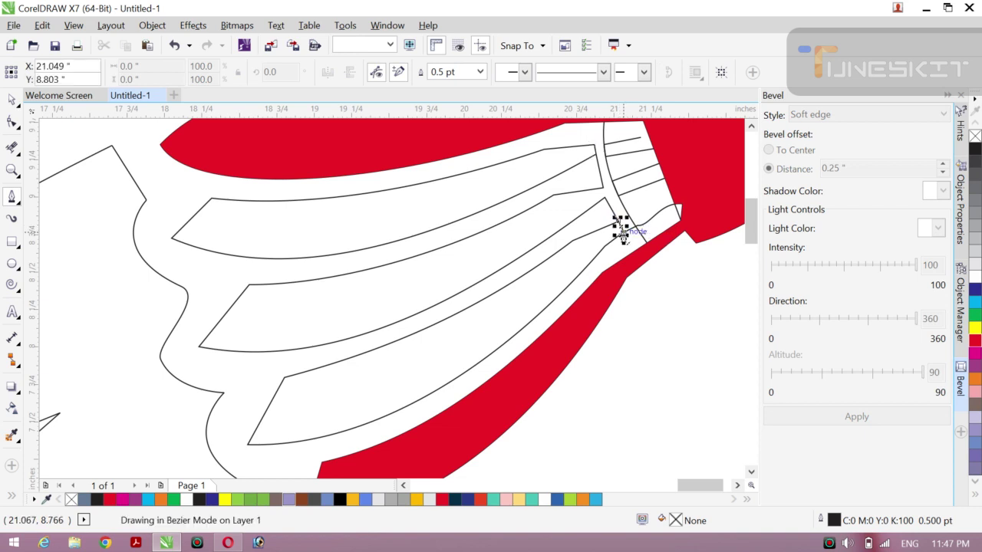
double_click(620, 229)
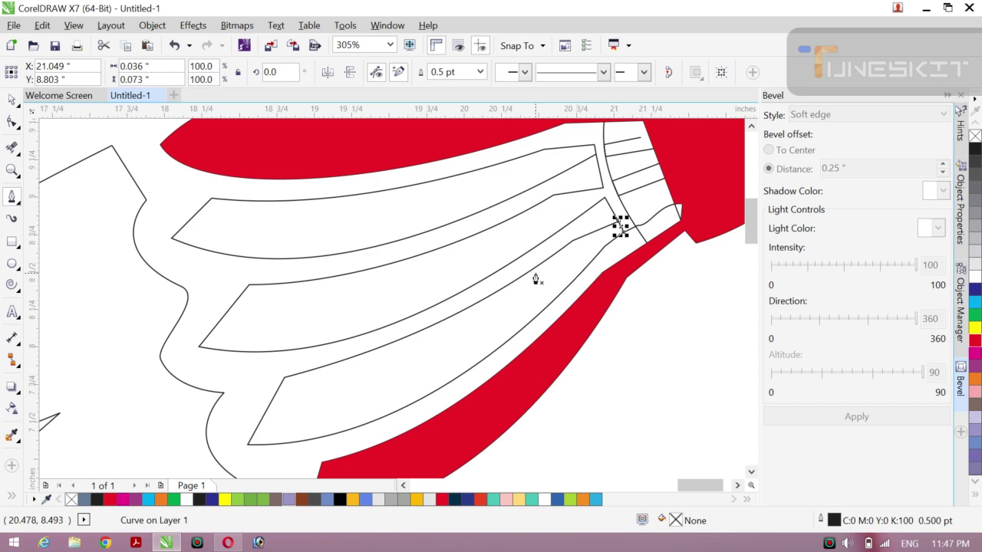
Step: Fill the upper and lower inner feathers with red using Smart Fill, undoing the fill attempts on the middle feather
left_click(11, 497)
left_click(38, 491)
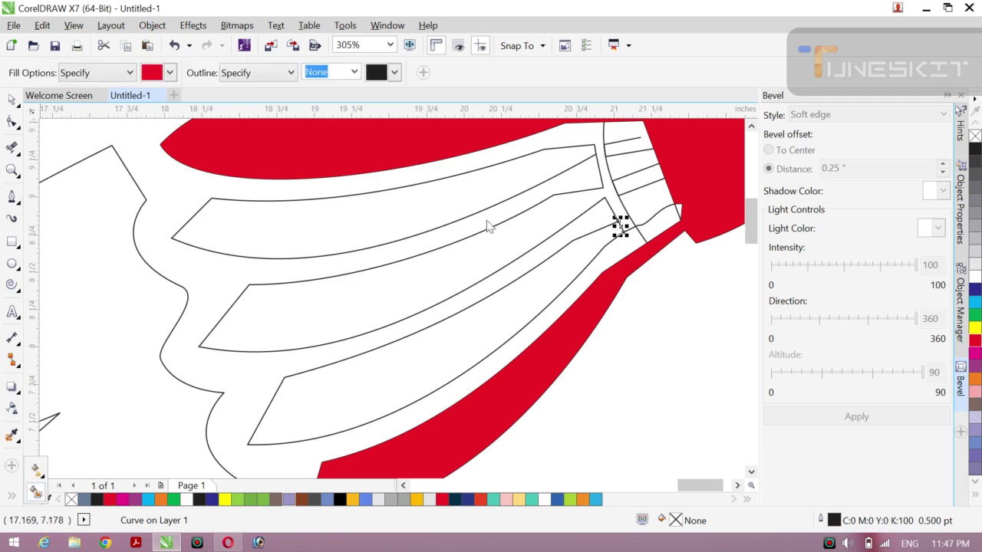
left_click(427, 216)
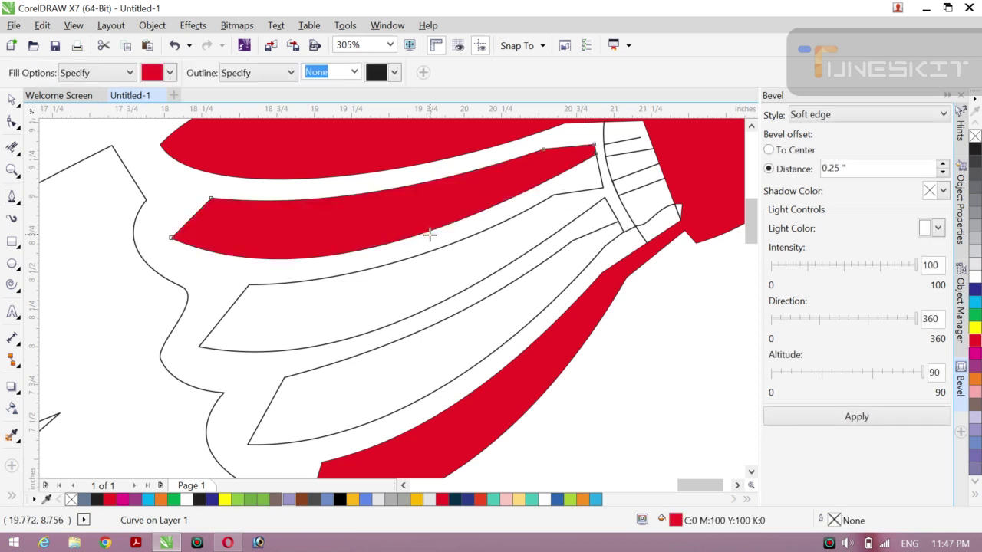
left_click(431, 289)
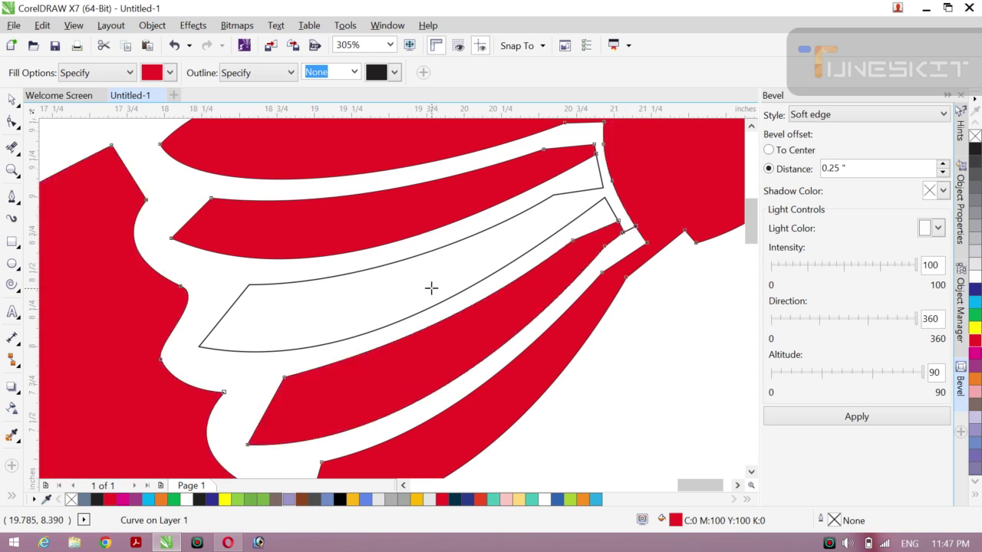
key("ctrl+z")
key("ctrl+z")
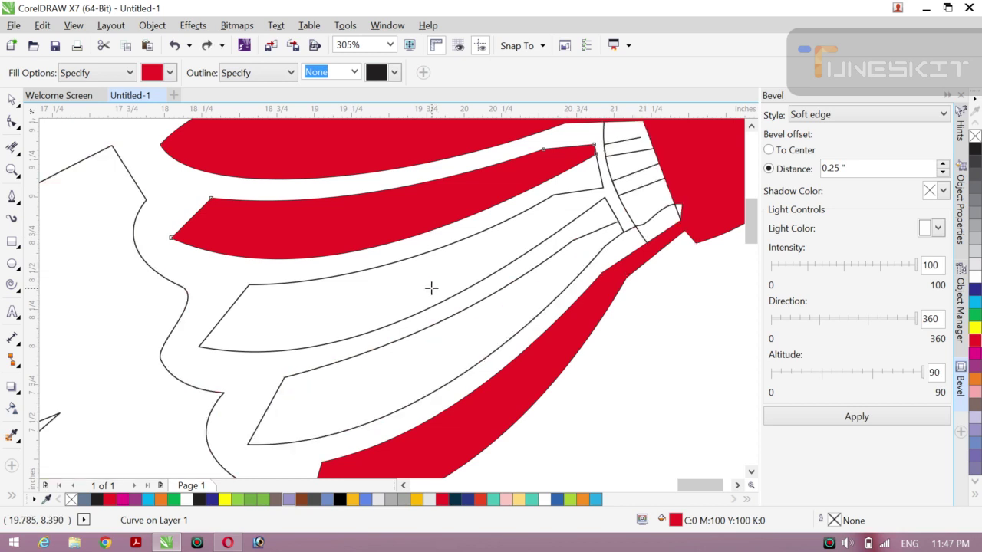
left_click(458, 338)
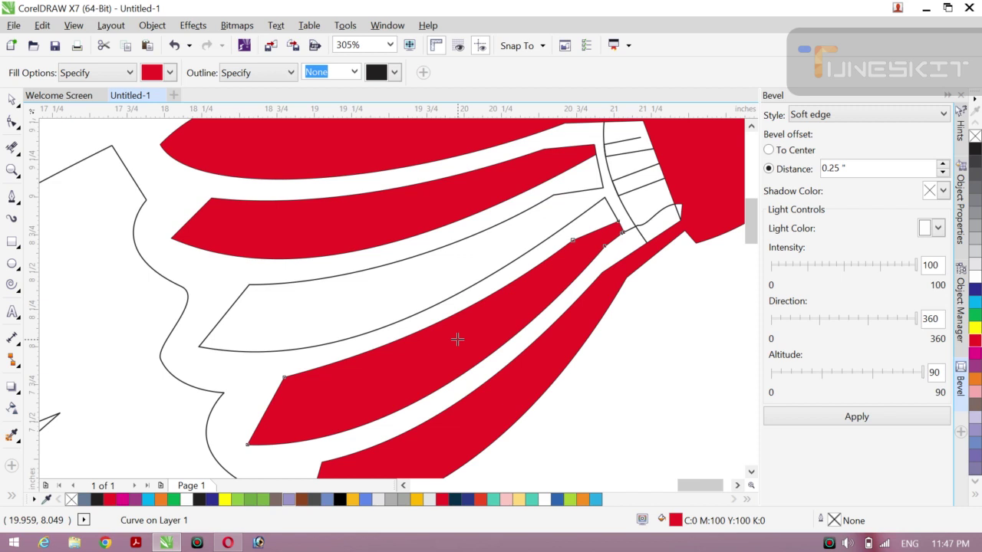
left_click(431, 287)
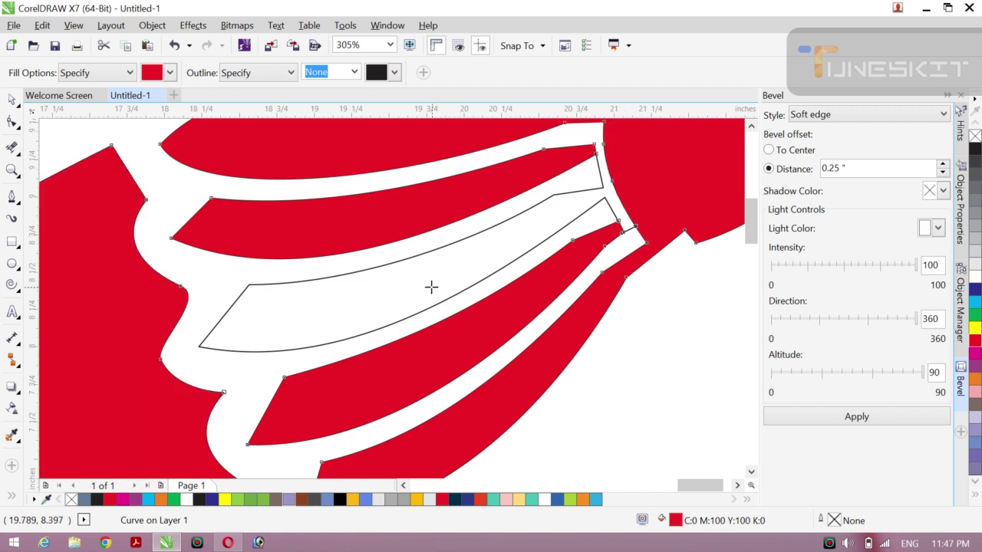
key("ctrl+z")
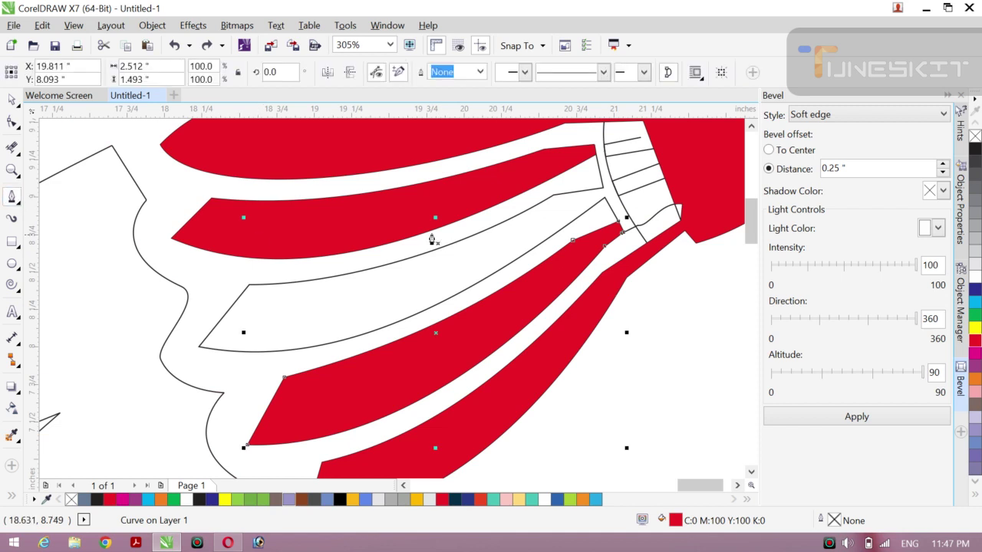
Step: Close the middle feather's cork-side end with a Bezier line about 0.064 inches tall and fill the feather with red using Smart Fill
key("Escape")
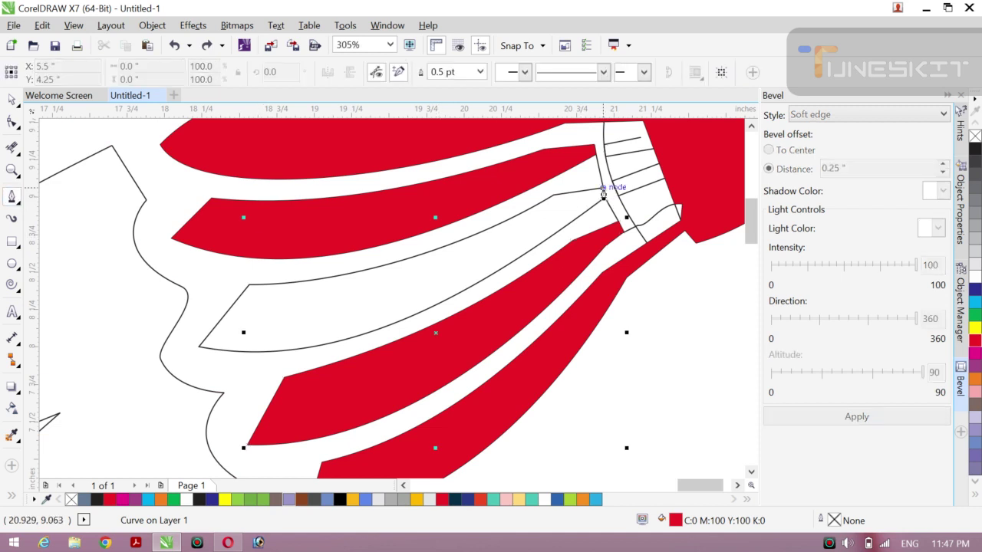
left_click(603, 192)
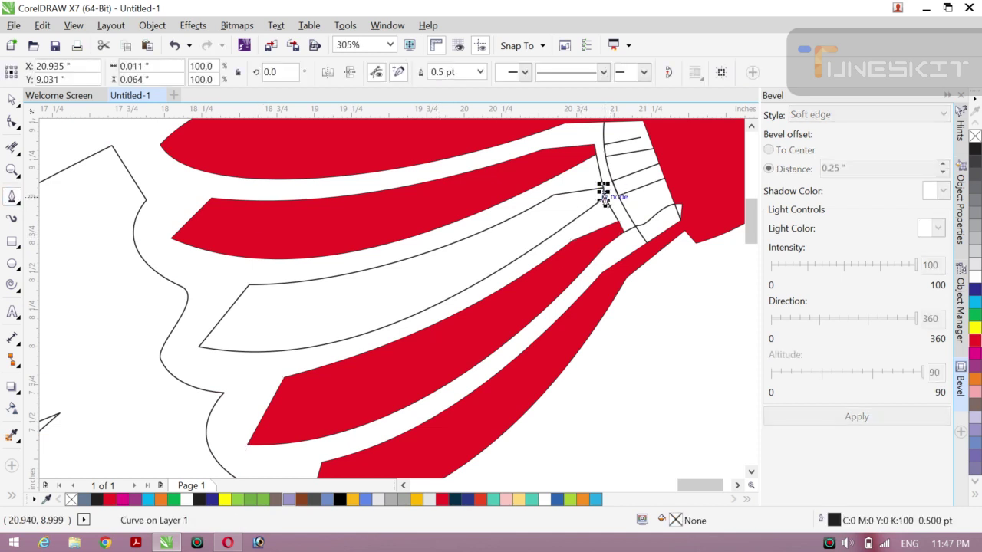
left_click(12, 99)
key("space")
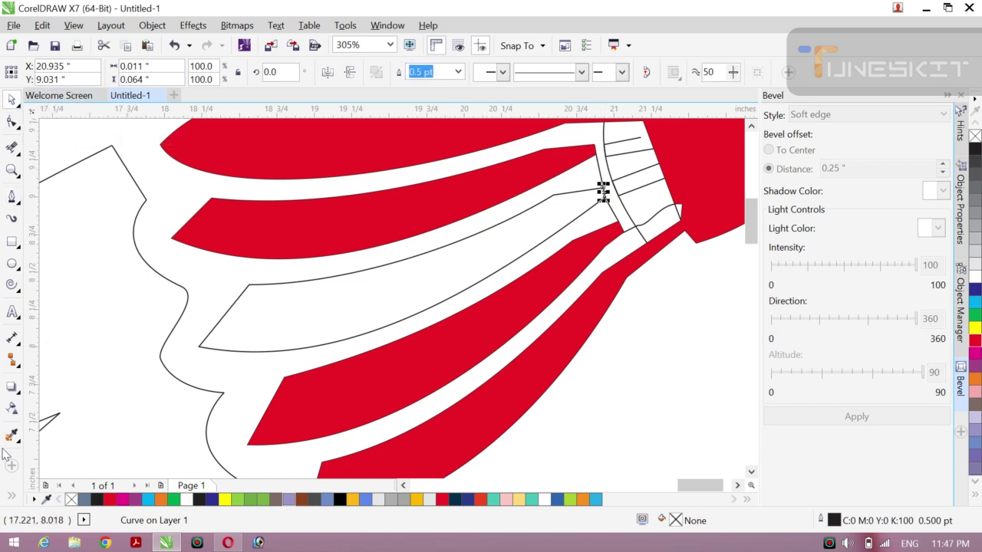
left_click(12, 498)
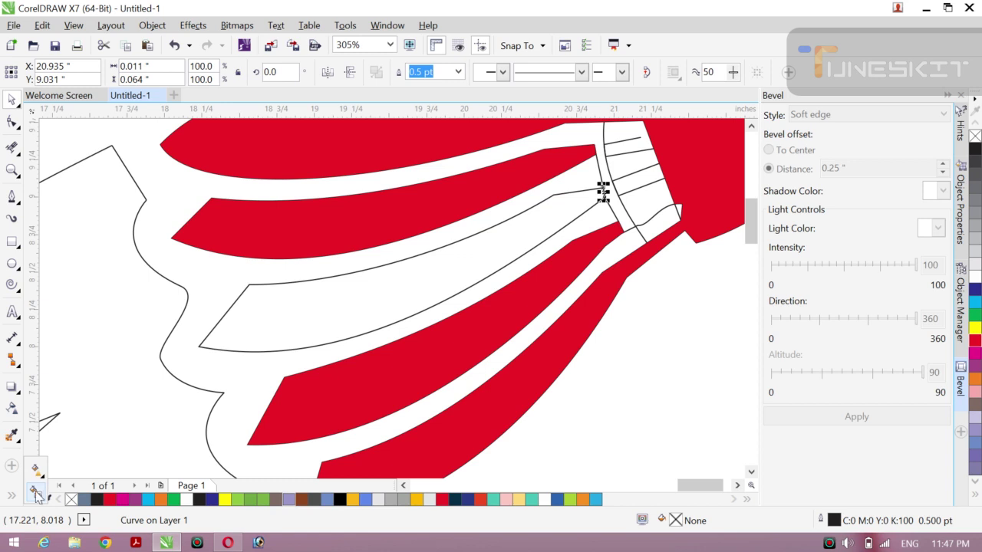
left_click(35, 471)
left_click(390, 311)
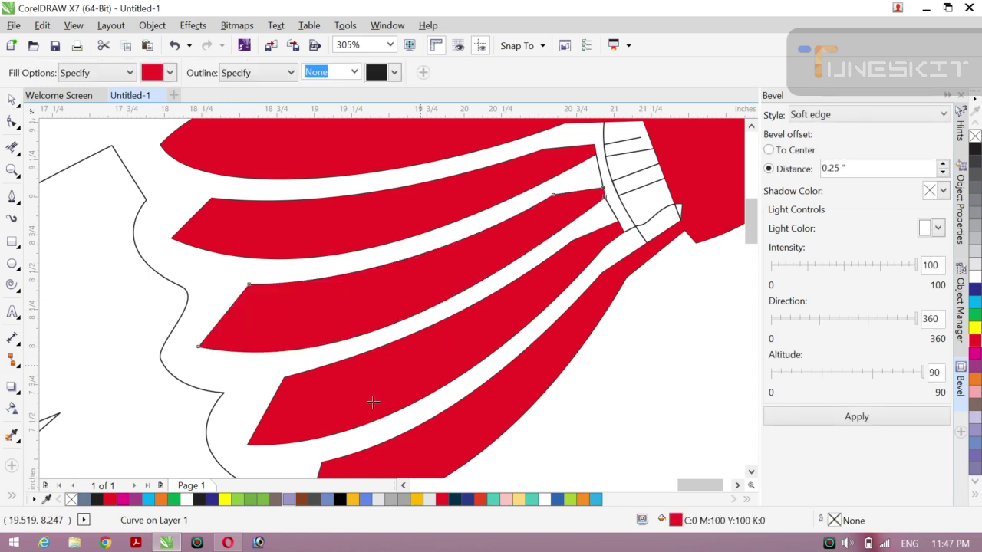
Step: Stretch the upper pair of short lines beside the cork toward it, to about 0.377 by 0.132 inches
key("z")
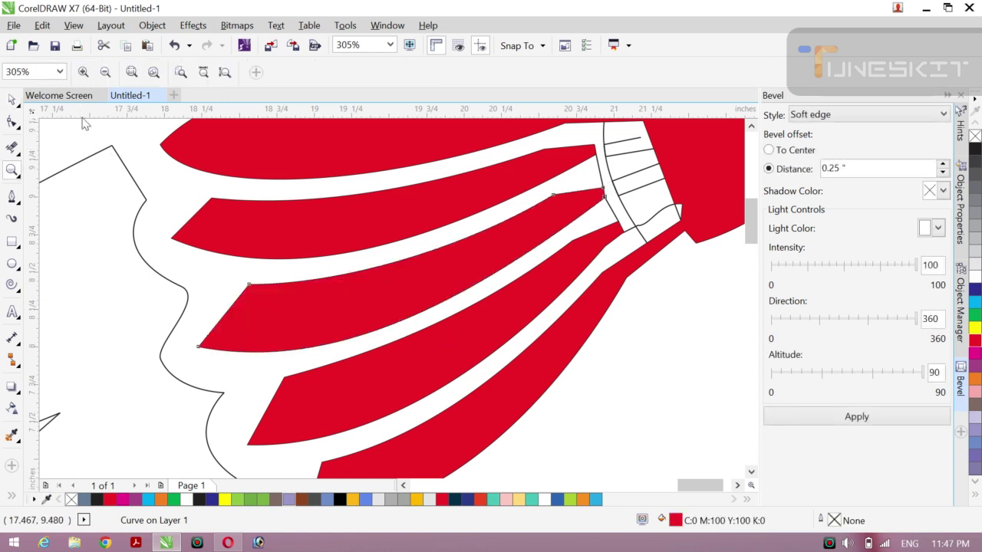
left_click(105, 72)
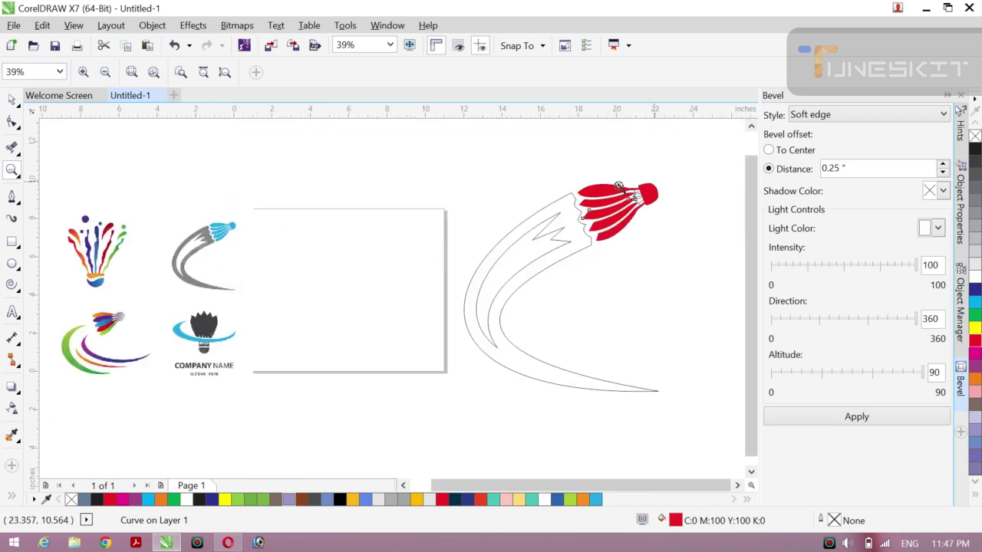
left_click_drag(615, 177, 670, 225)
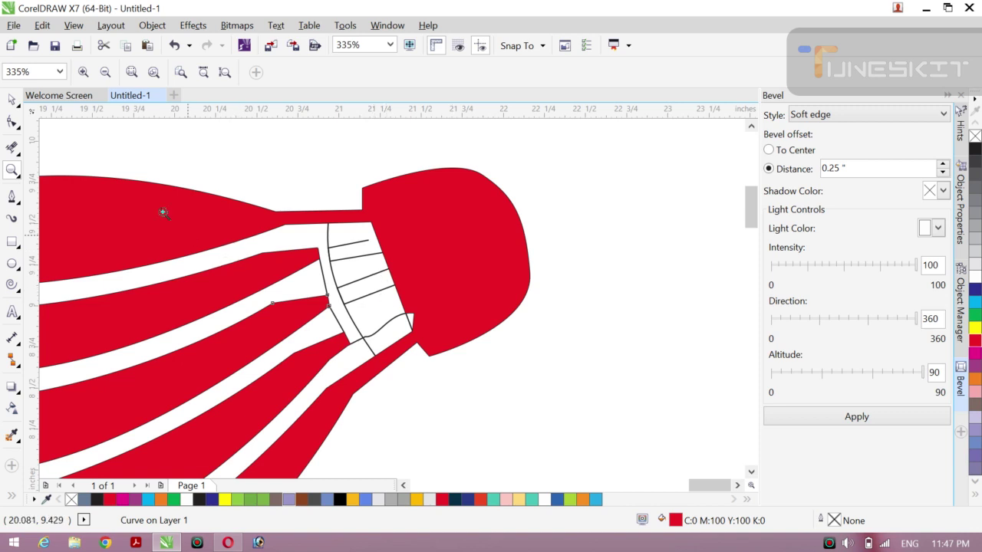
left_click(17, 106)
left_click(43, 96)
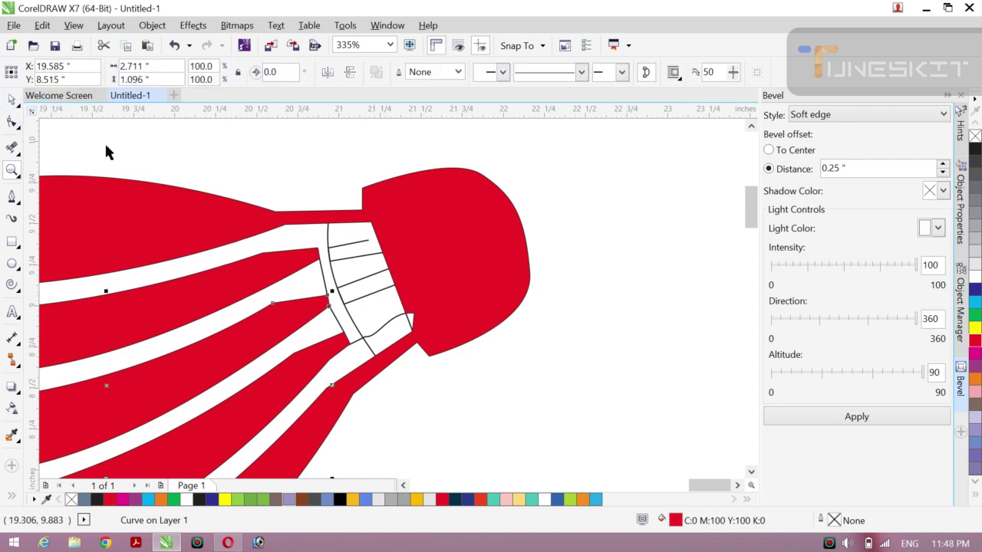
left_click(358, 242)
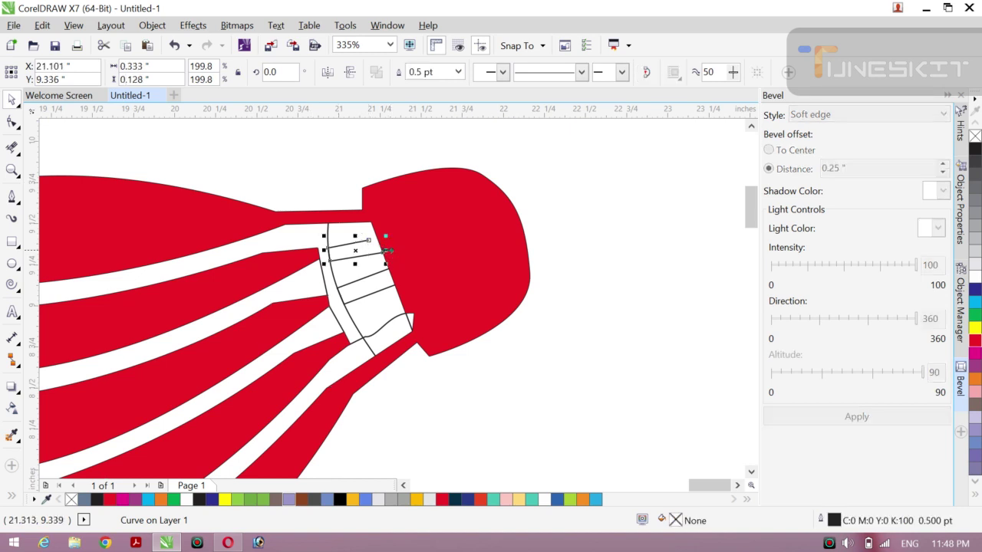
left_click_drag(387, 251, 414, 244)
key("ctrl+z")
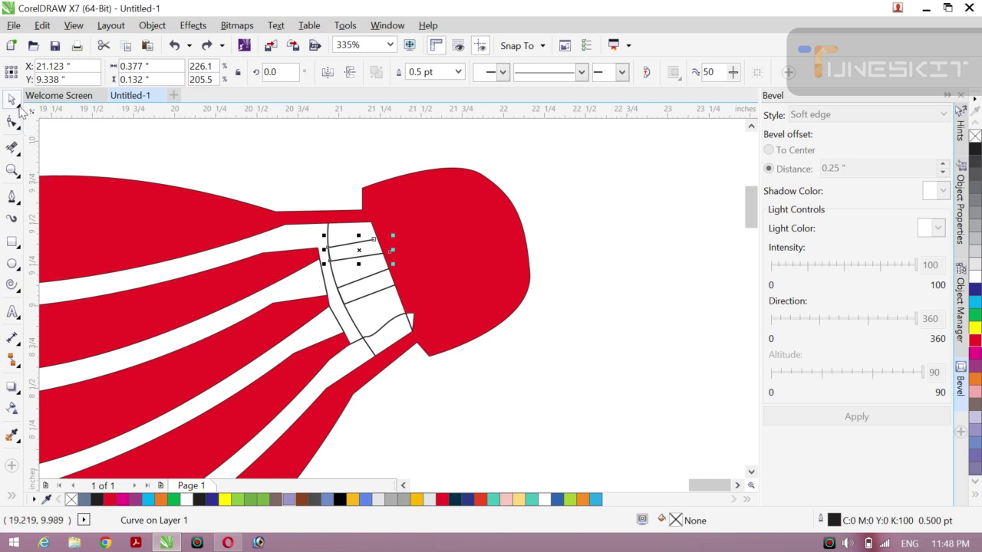
left_click(124, 139)
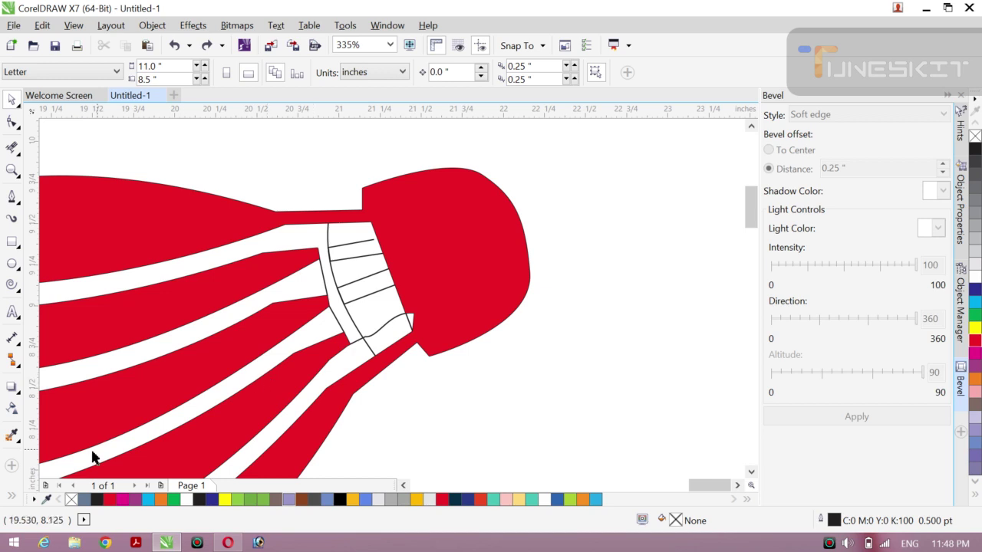
Step: Fill the middle and lowest bands beside the cork with red using Smart Fill, undoing the fills of the neighbouring gaps
left_click(10, 498)
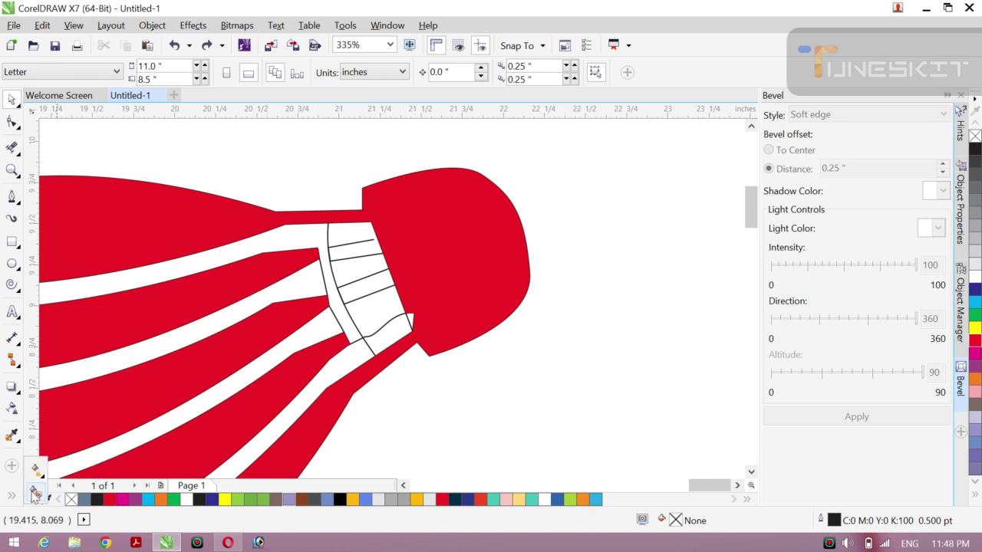
left_click(34, 493)
left_click(378, 290)
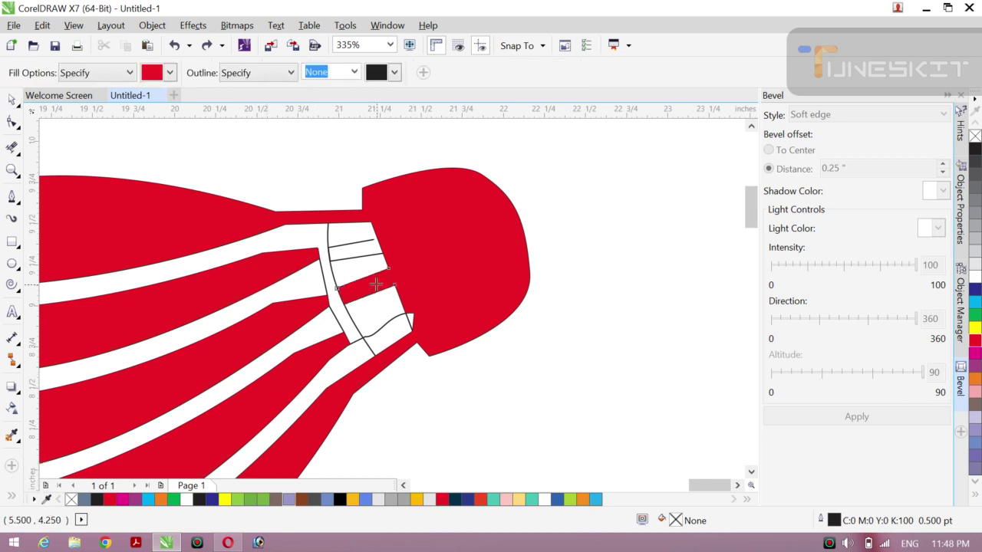
left_click(375, 314)
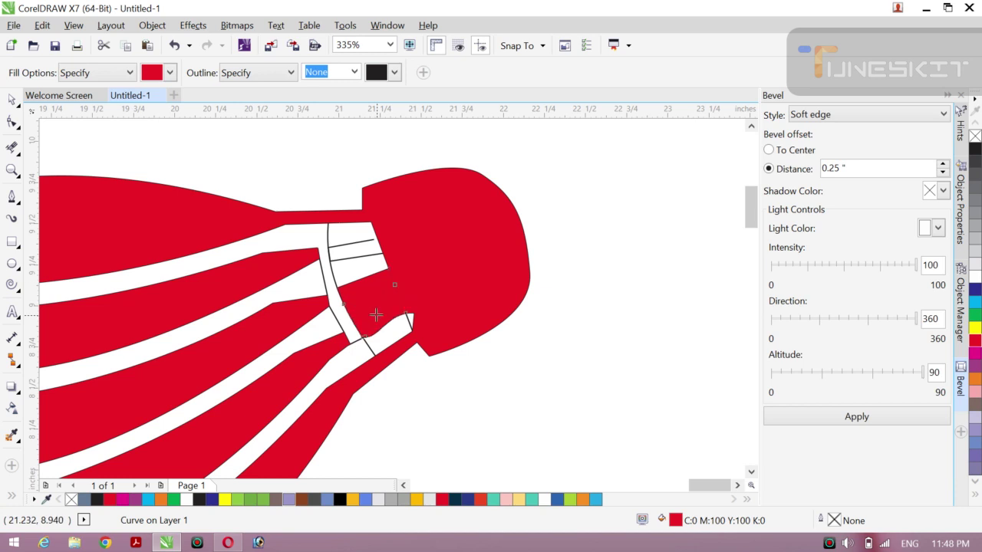
key("ctrl+z")
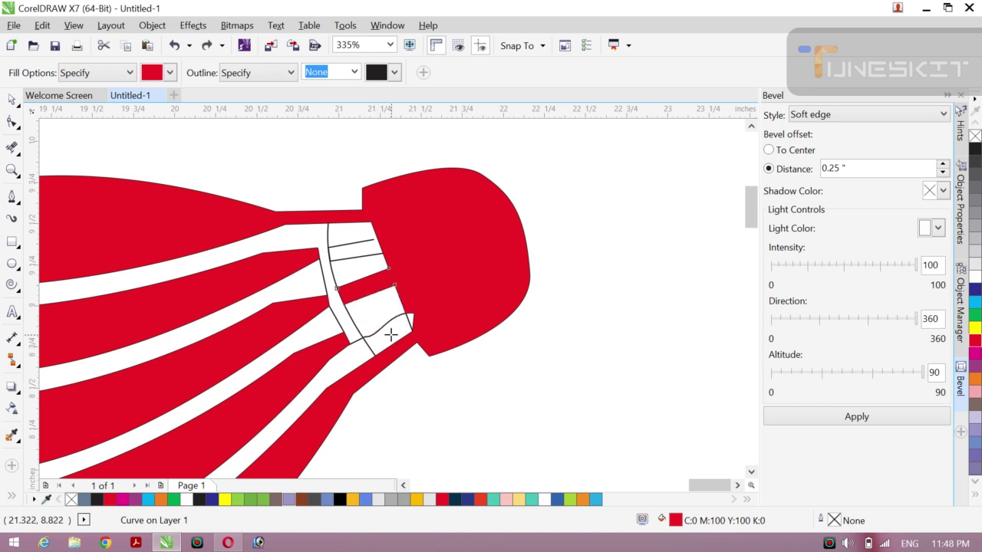
left_click(391, 334)
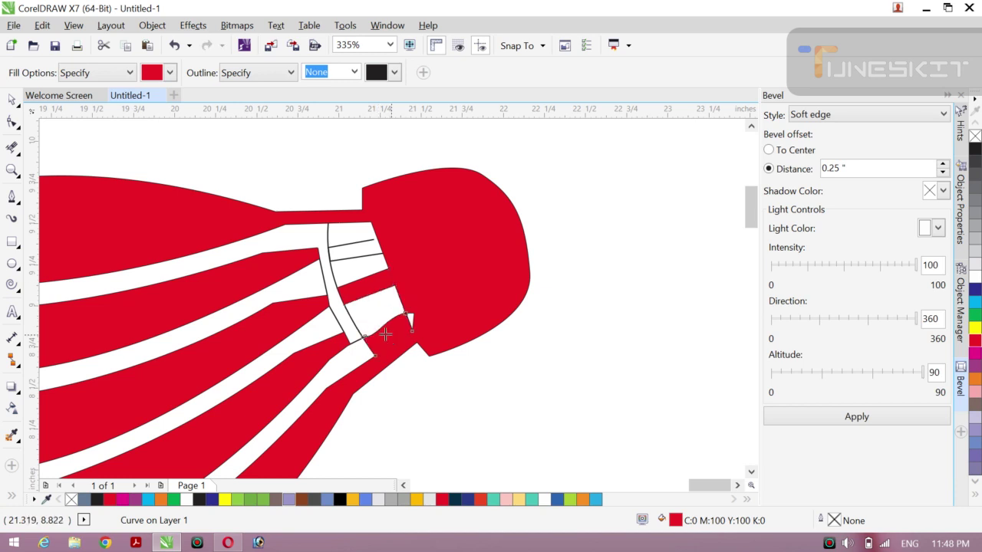
left_click(356, 266)
key("ctrl+z")
Step: Stretch the upper pair of short lines beside the cork further into it, to about 0.572 by 0.132 inches
left_click(19, 109)
left_click(54, 97)
left_click(355, 236)
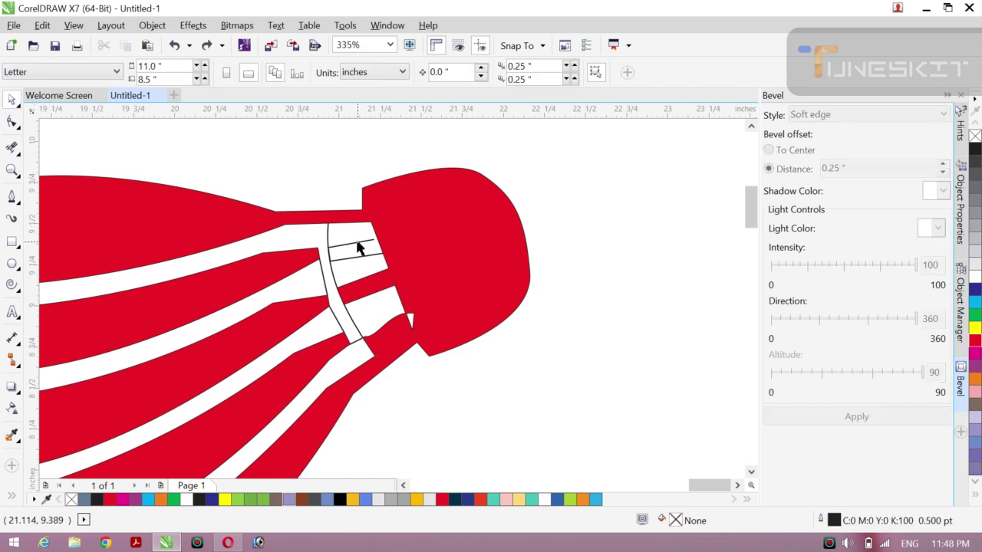
left_click(358, 247)
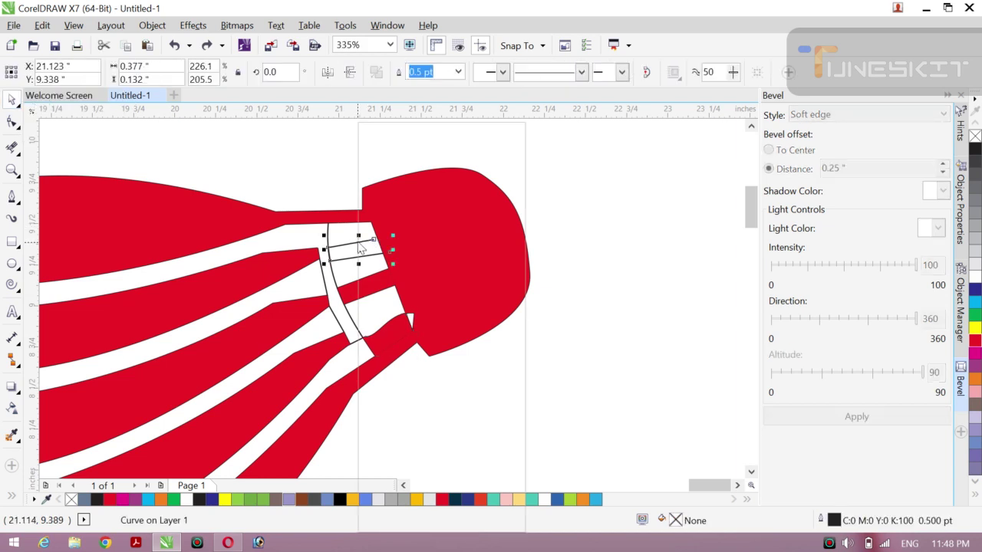
right_click(358, 242)
left_click(301, 201)
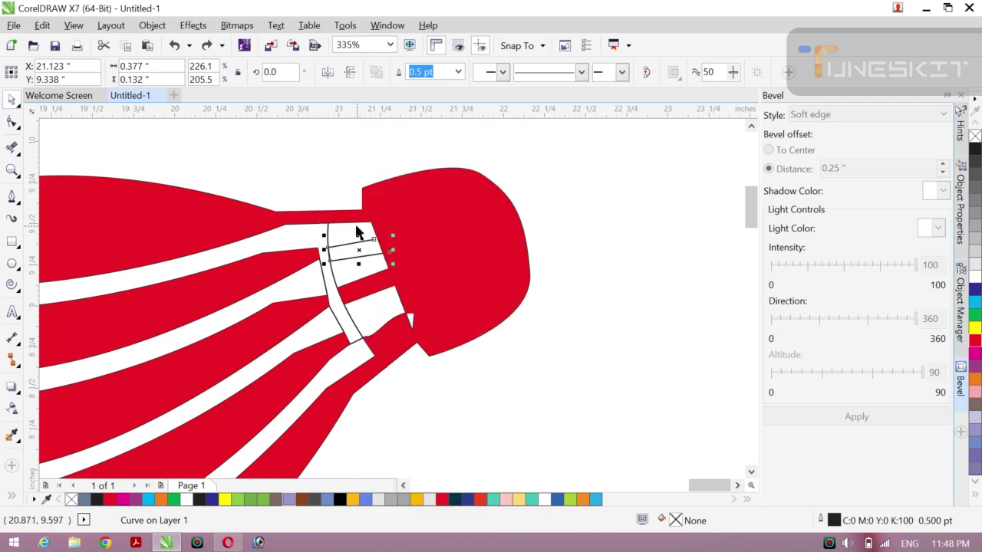
left_click_drag(393, 251, 425, 250)
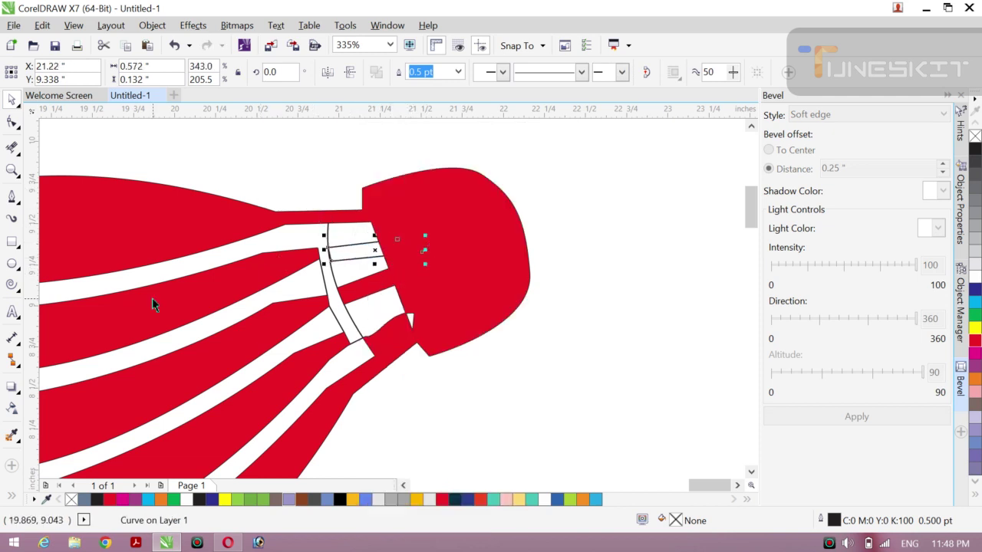
Step: Fill the upper band beside the cork with red using Smart Fill, undoing the fill of the neighbouring gap
left_click(11, 497)
left_click(34, 493)
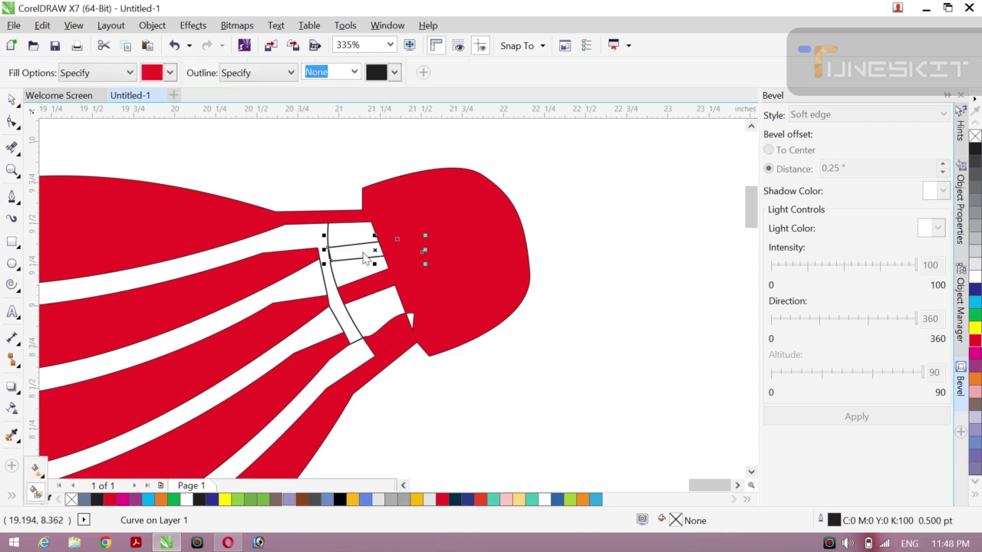
left_click(357, 252)
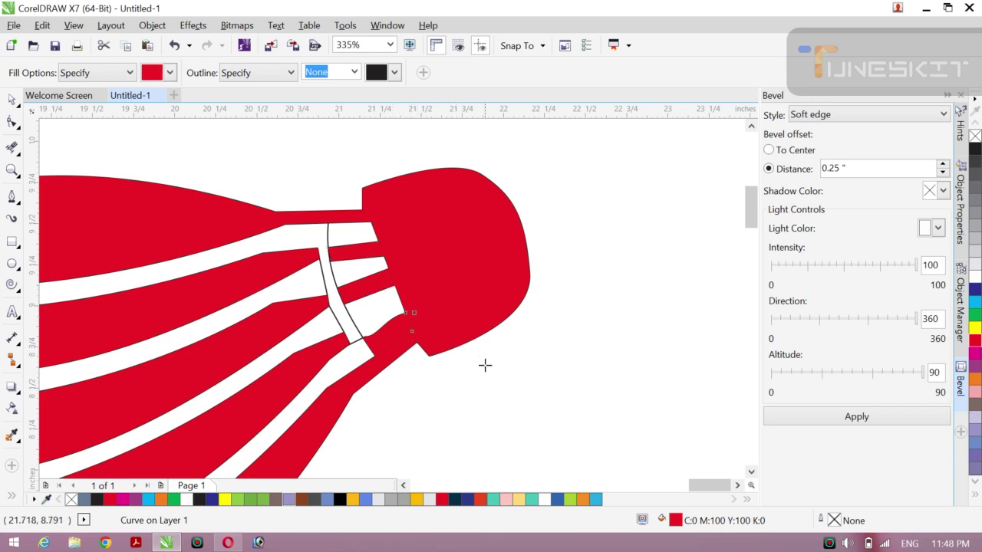
left_click(346, 321)
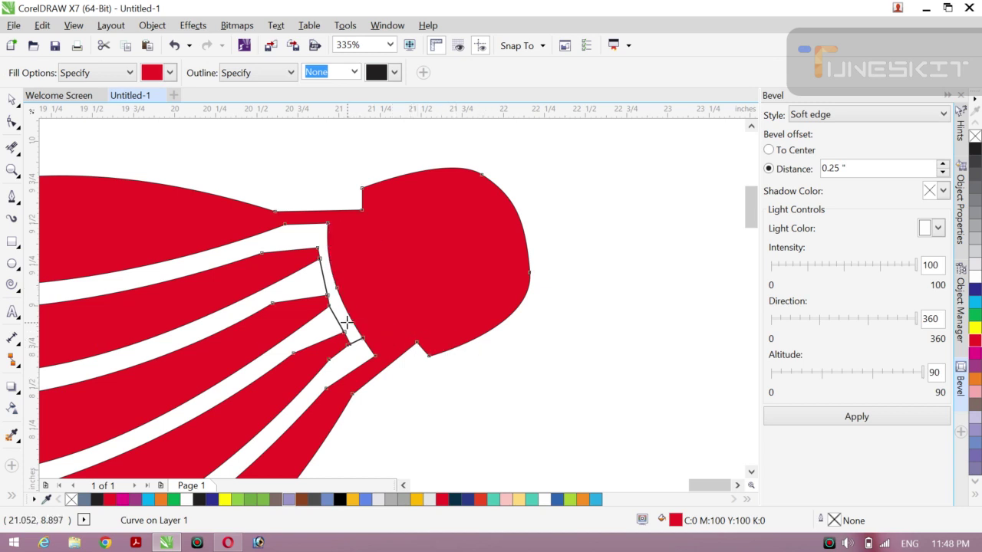
key("ctrl+z")
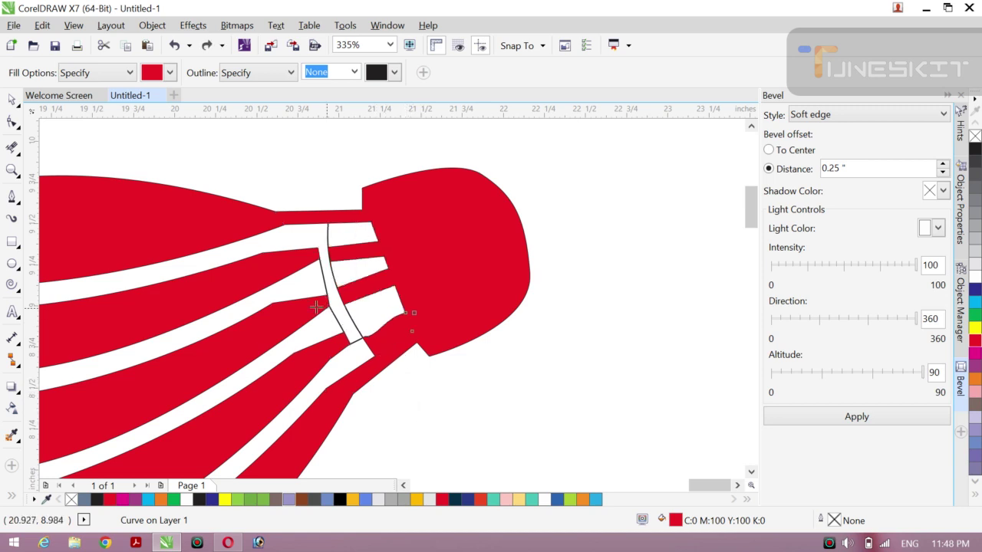
Step: Fill the large curved tail of the traced shuttlecock with red using Smart Fill
key("z")
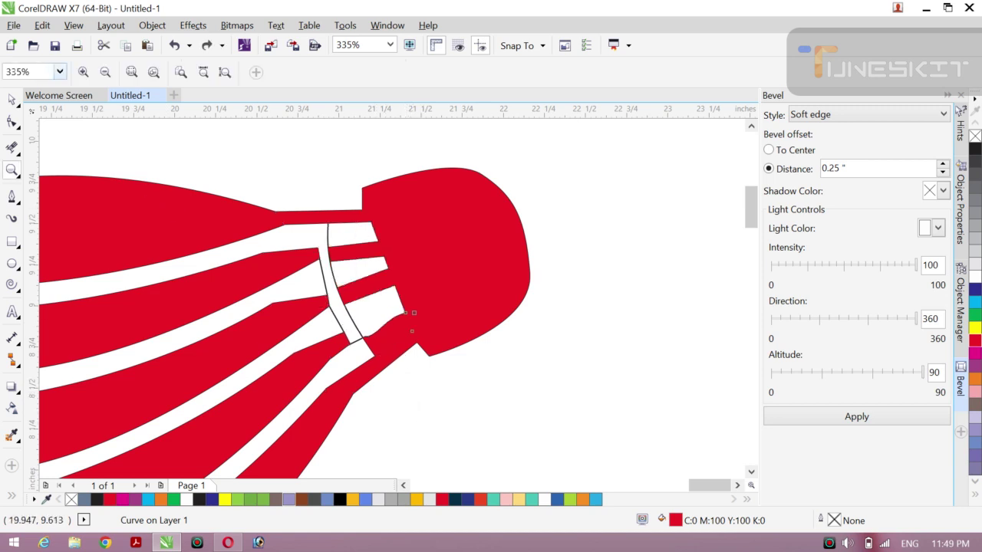
left_click(105, 73)
left_click(106, 73)
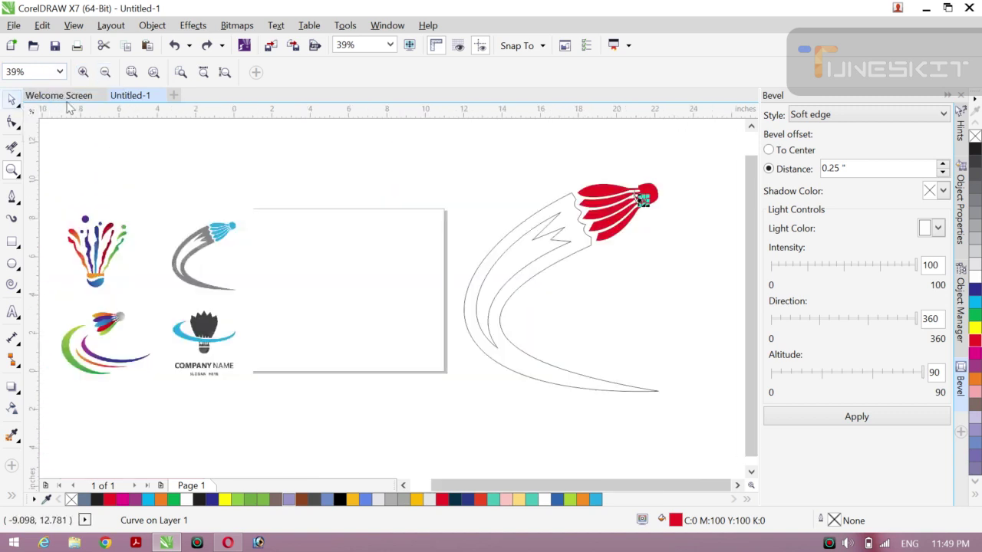
left_click(12, 99)
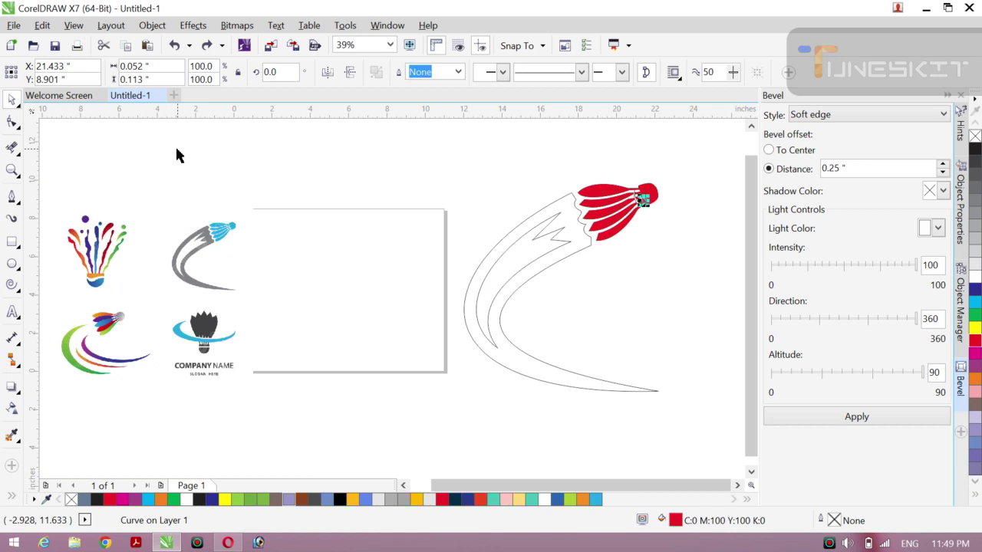
left_click(11, 499)
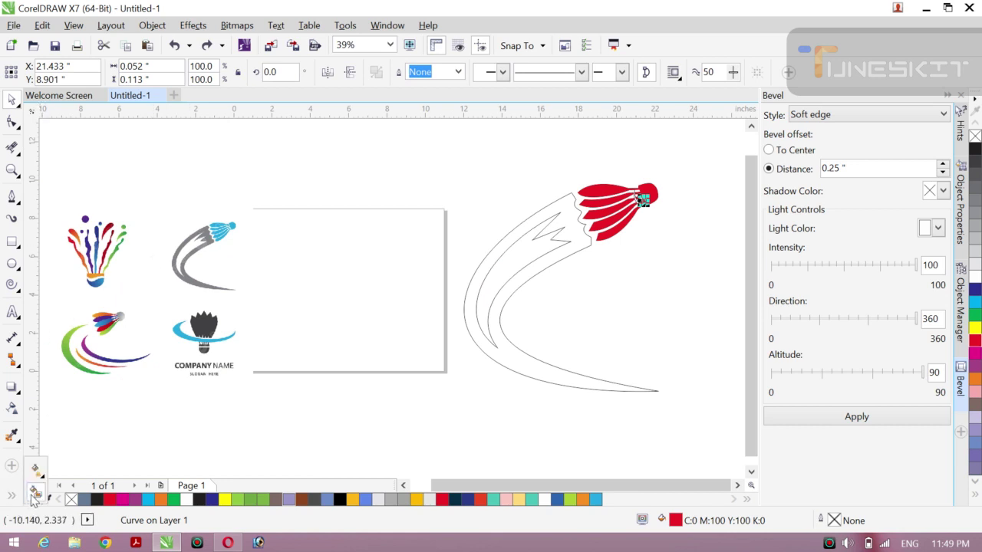
left_click(34, 493)
left_click(499, 350)
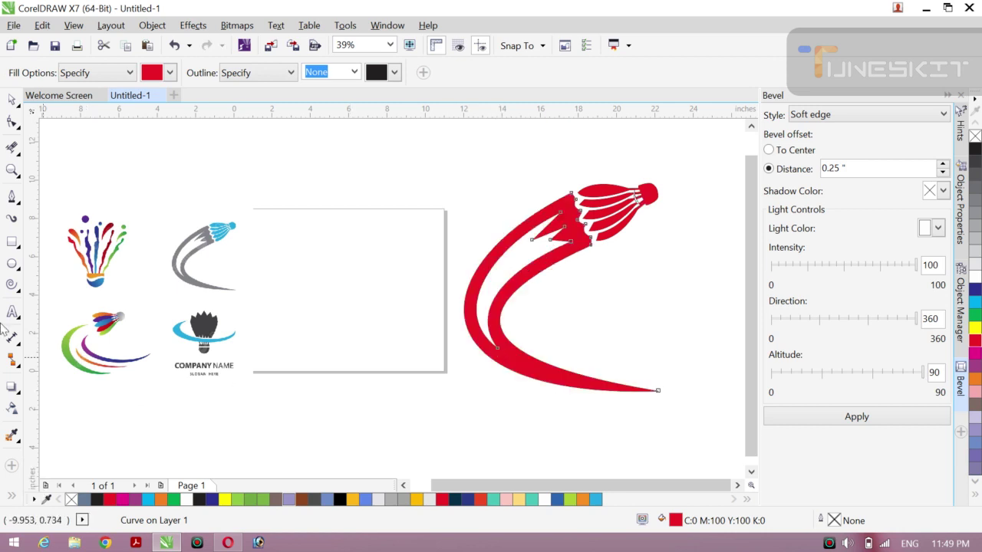
Step: Sample the grey #828388 from the source logo's tail and apply it to the traced tail
left_click(12, 435)
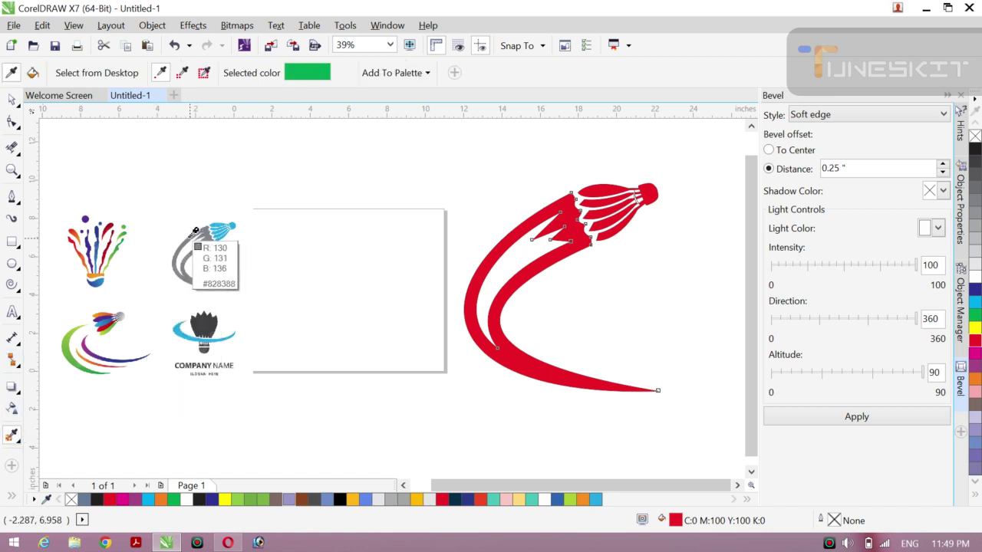
left_click(190, 234)
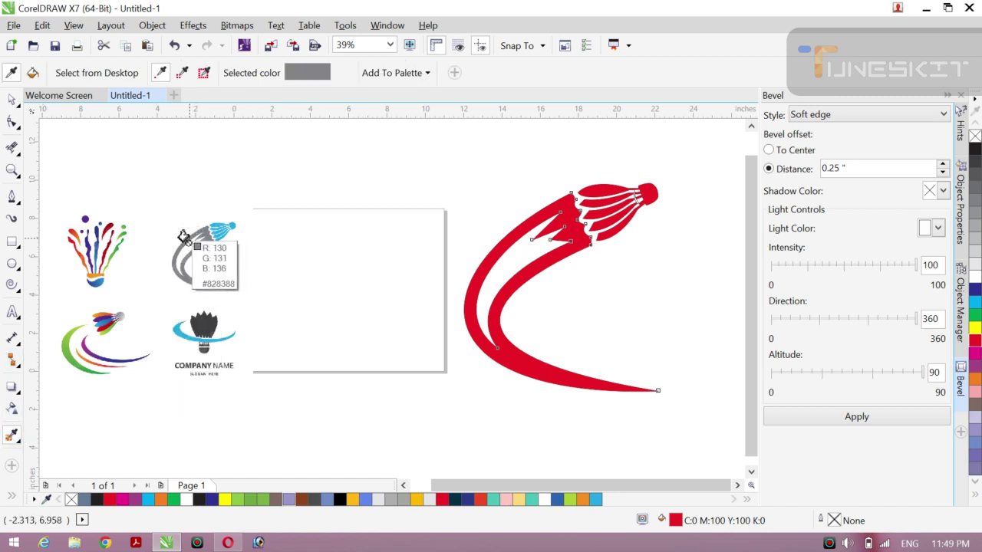
left_click(529, 365)
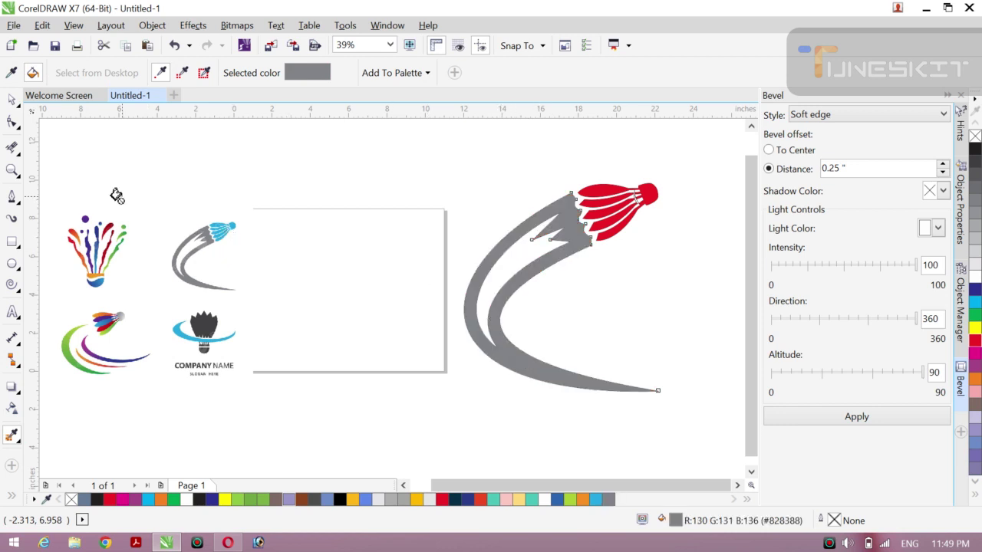
Step: Sample the light blue from the source image's black shuttlecock logo swoosh and apply it to the traced feathers and cork
left_click(17, 106)
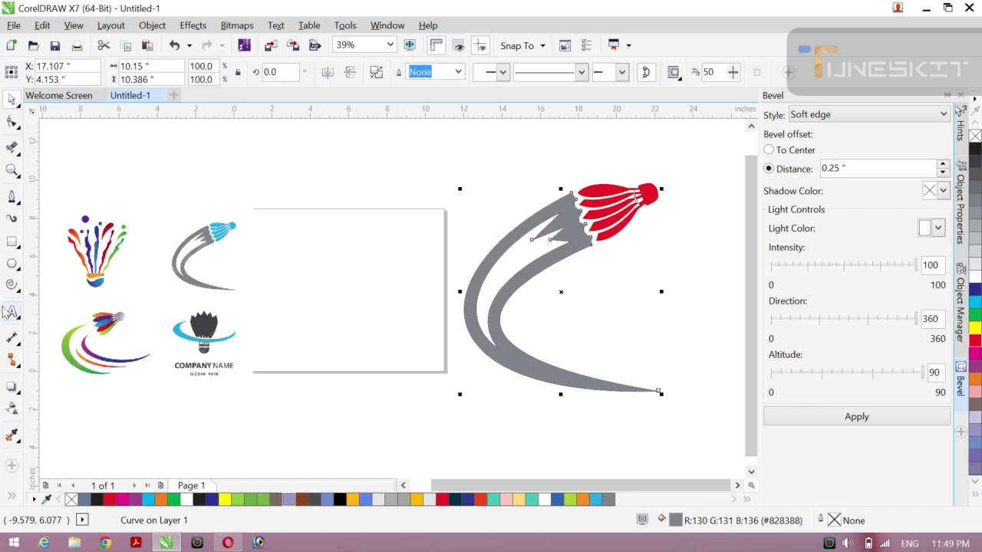
left_click(12, 437)
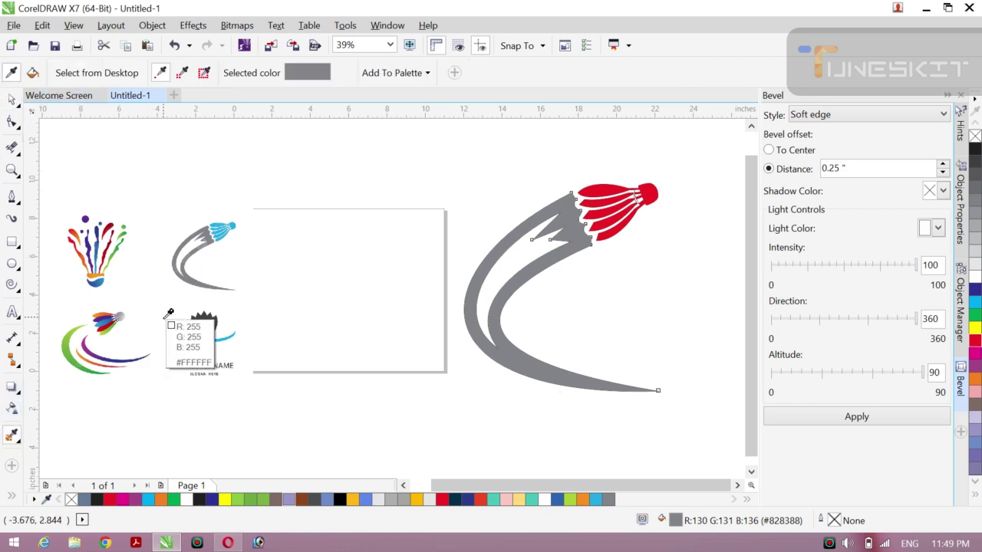
left_click(172, 332)
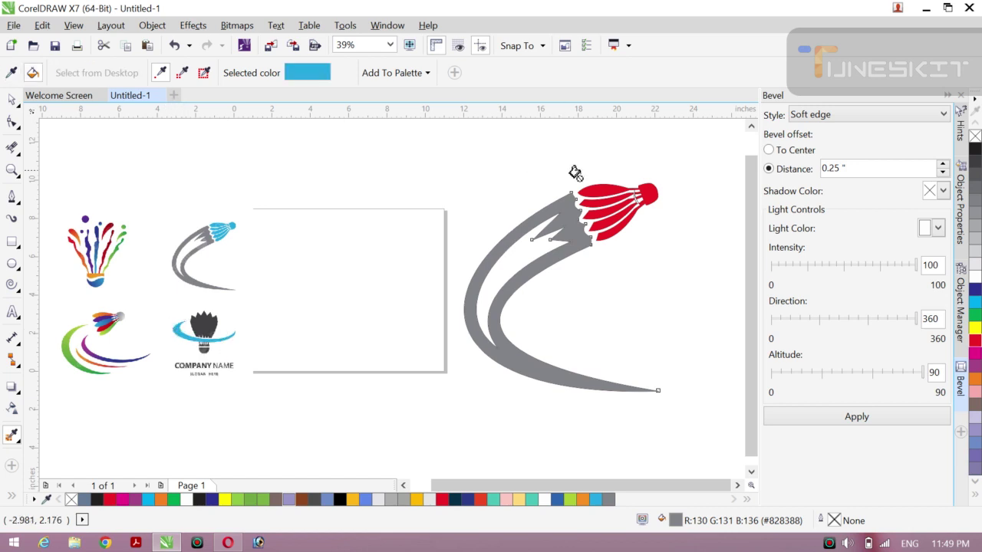
left_click(593, 186)
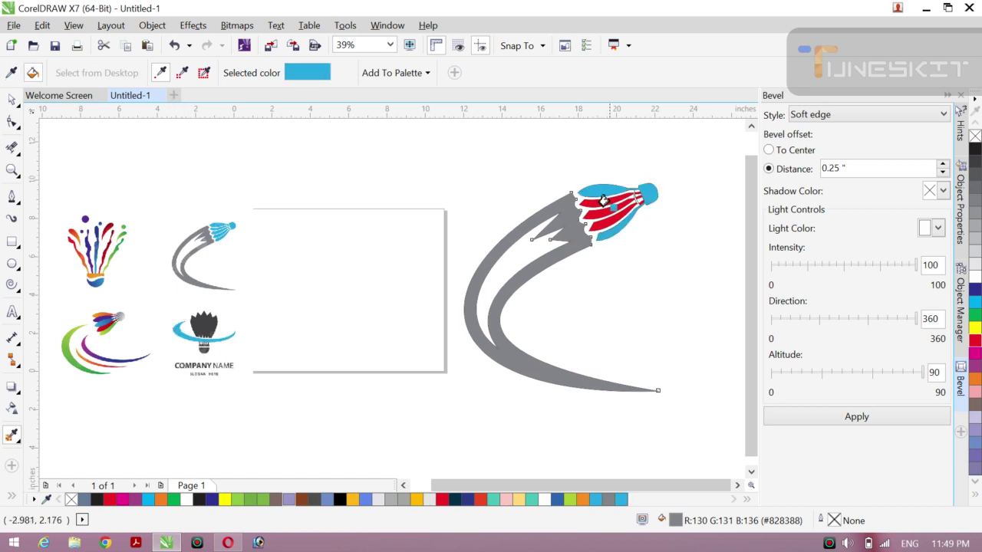
left_click(602, 200)
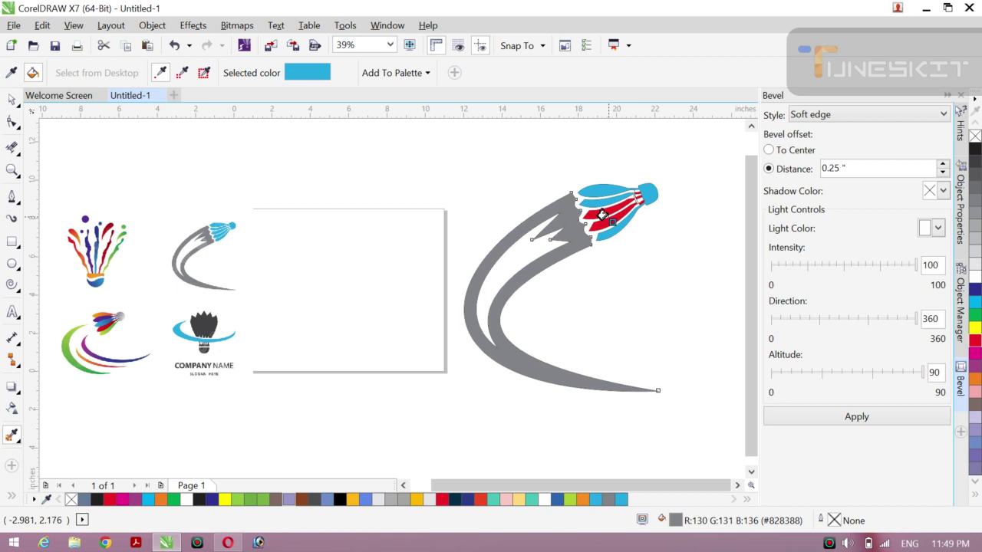
left_click(599, 213)
left_click(601, 214)
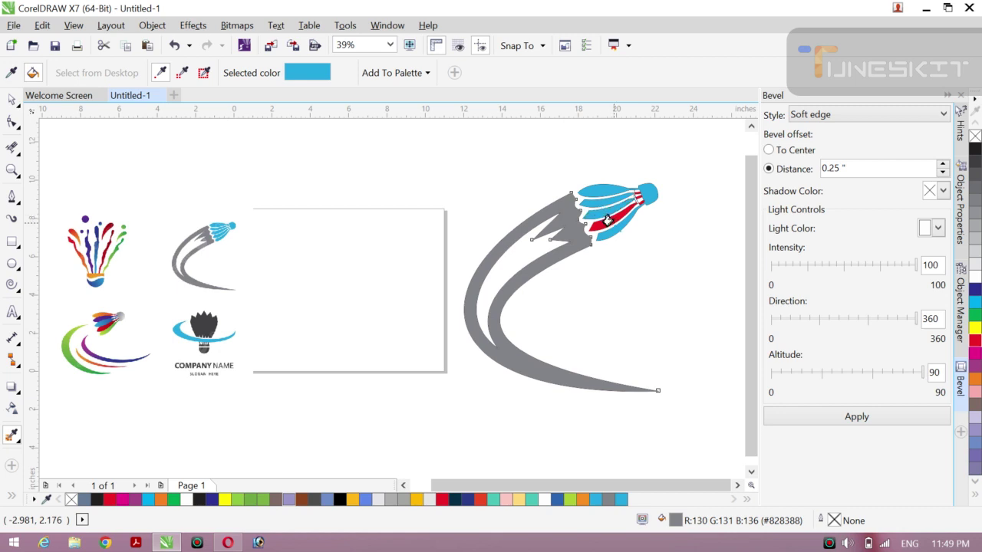
left_click(603, 220)
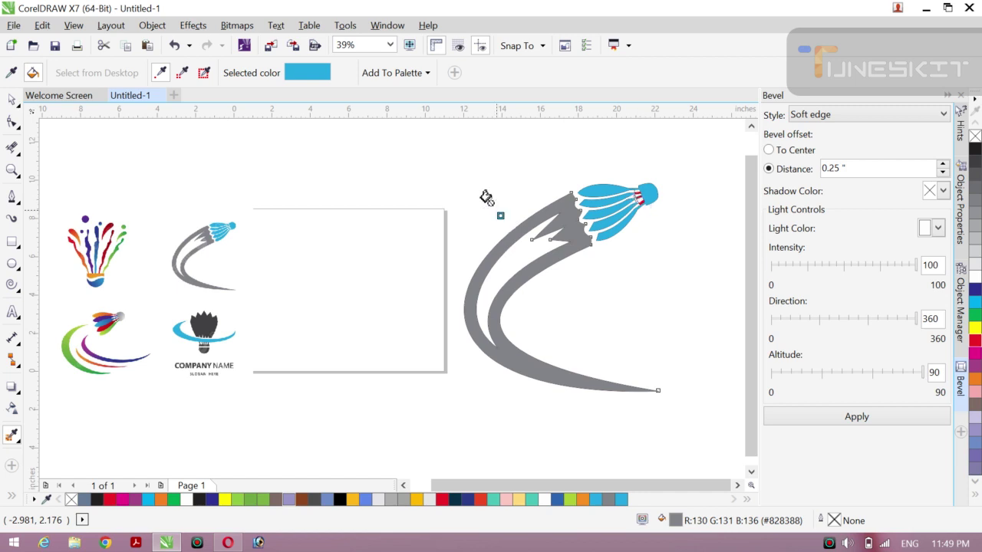
Step: Set the outline width of all the traced shuttlecock shapes to None
left_click(20, 105)
left_click(47, 99)
left_click_drag(338, 160, 678, 441)
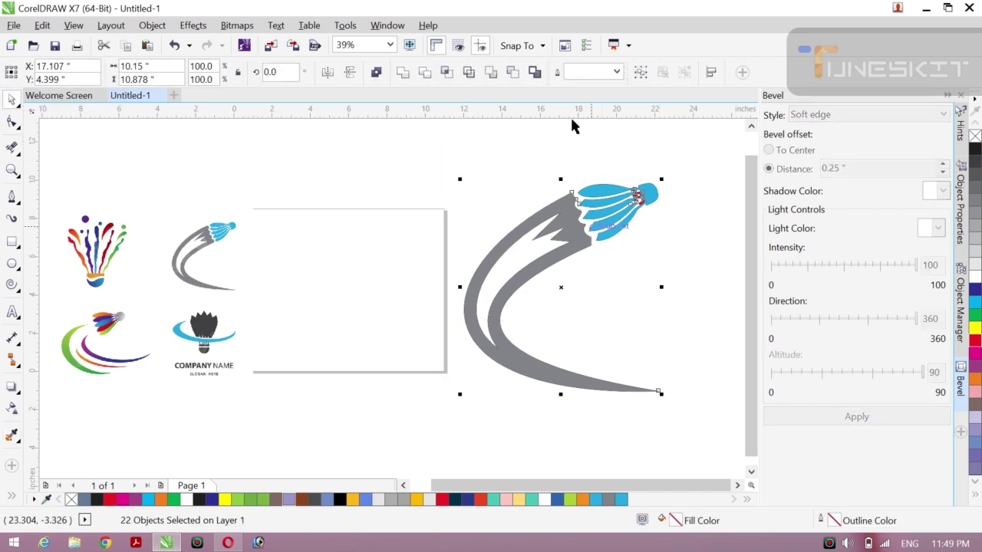
left_click(617, 72)
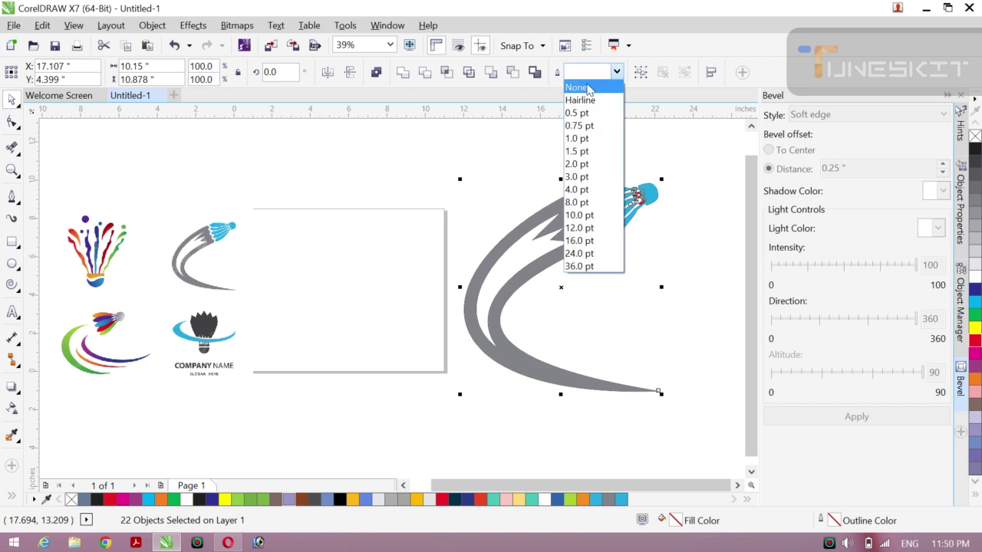
left_click(589, 88)
left_click(454, 142)
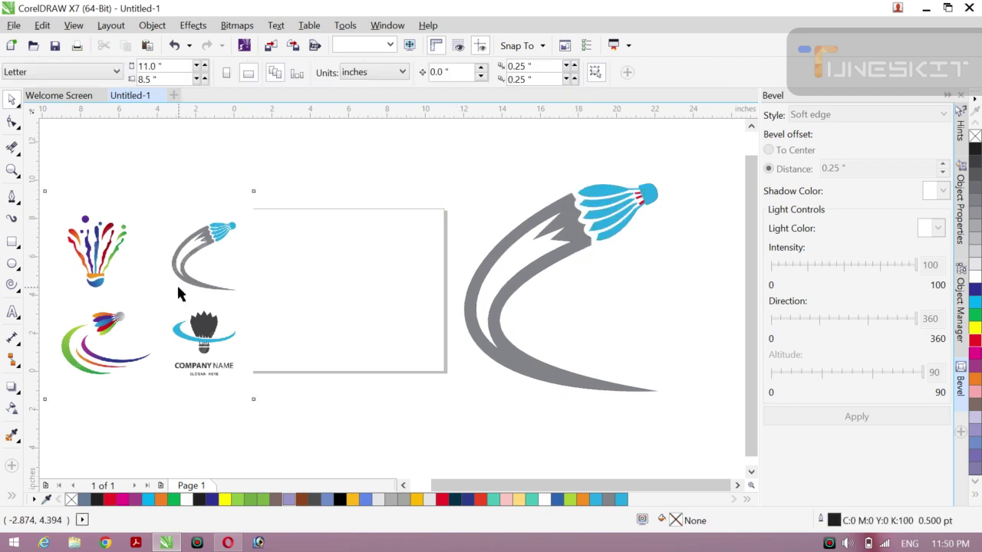
Step: Delete the source bitmap and centre all the traced shapes on the page
key("Delete")
key("ctrl+a")
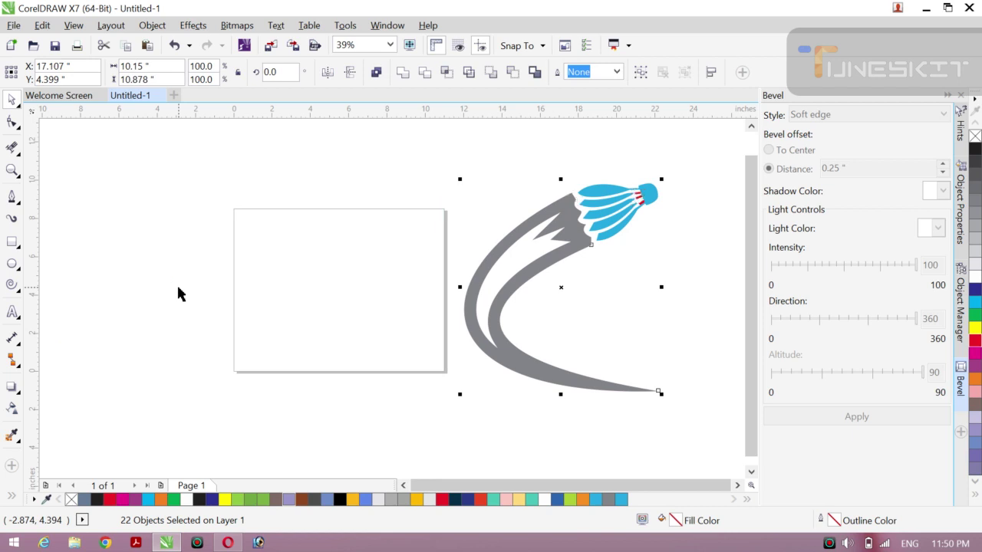
key("ctrl+t")
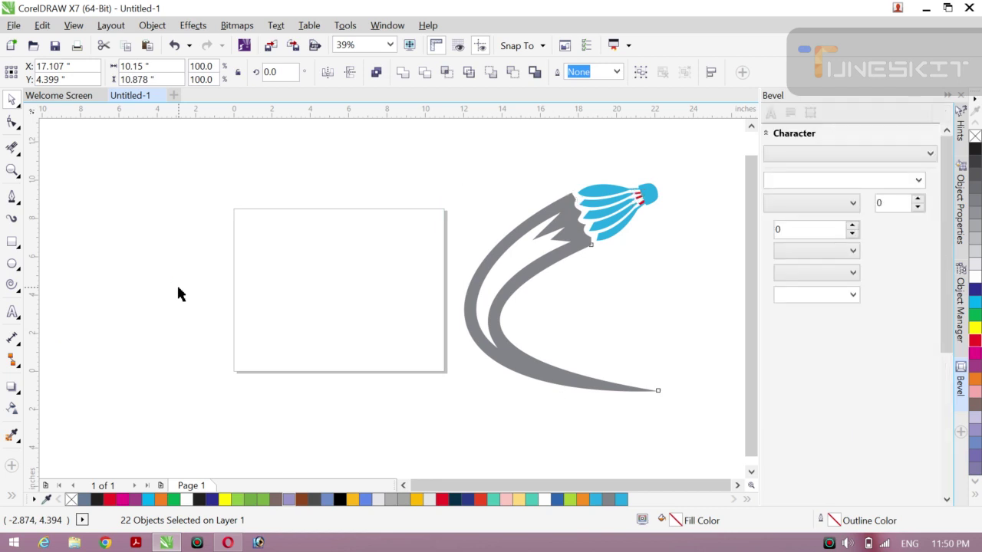
key("p")
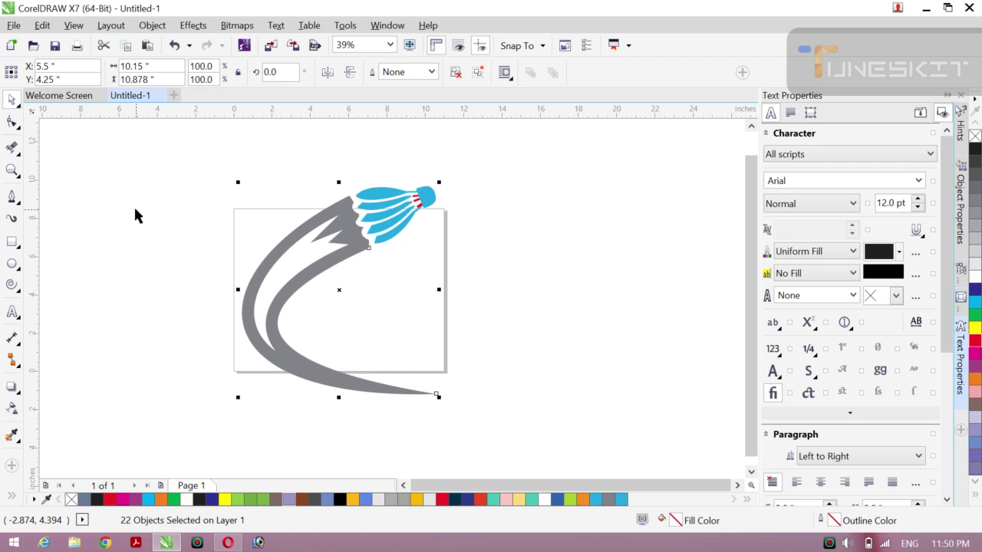
Step: Group the logo shapes and scale the group down about its centre so it fits inside the page
key("ctrl+g")
left_click(21, 109)
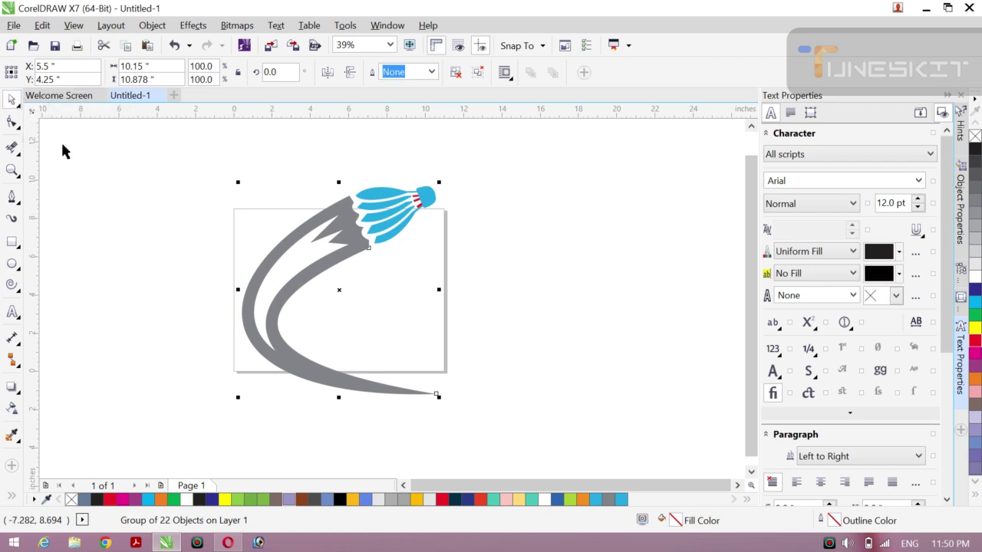
left_click(95, 211)
left_click(342, 259)
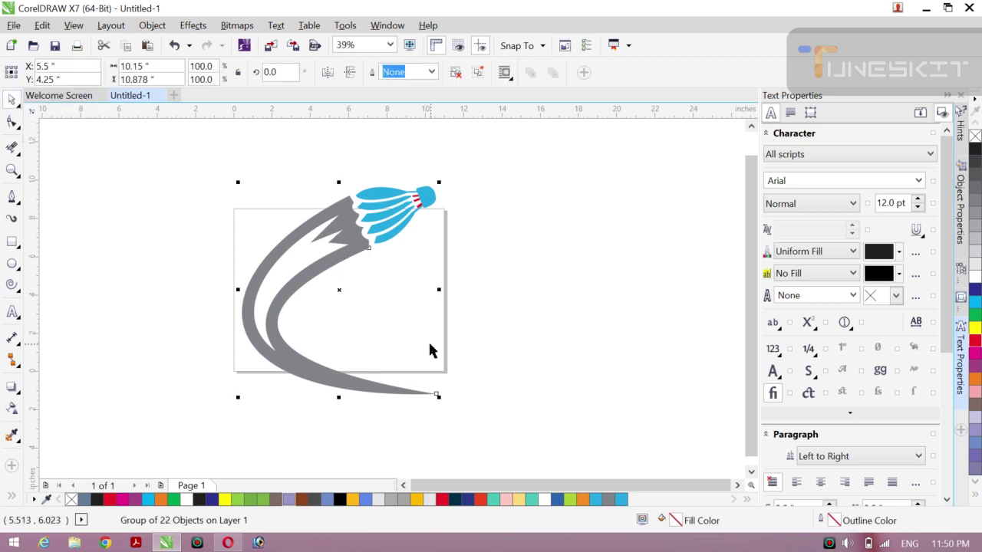
left_click_drag(439, 397, 395, 368)
left_click(552, 355)
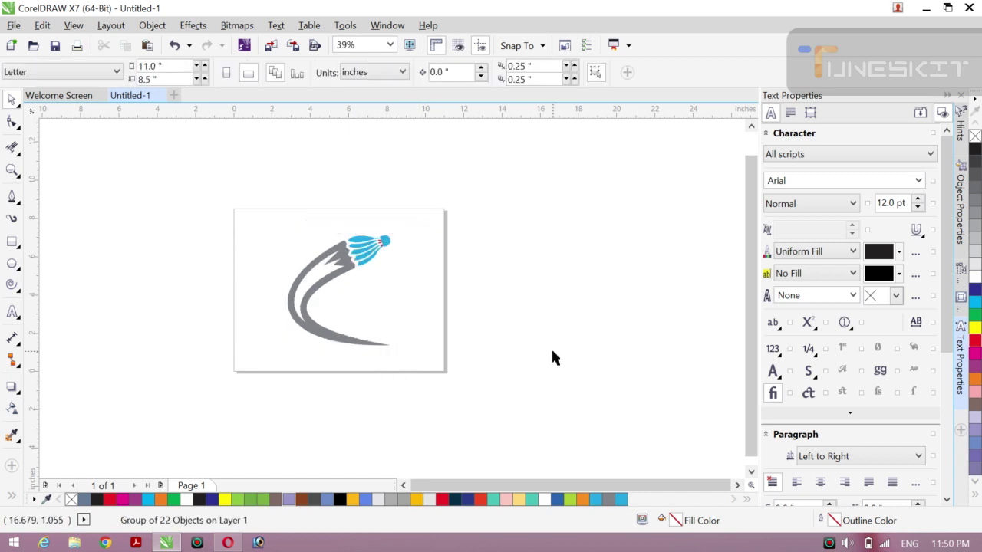
scroll(552, 357, "left", 3)
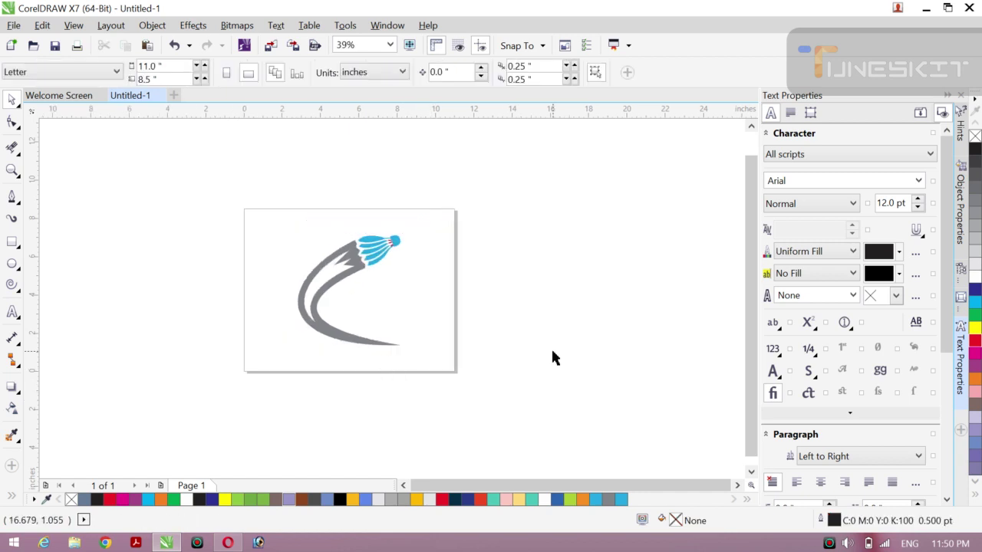
key("z")
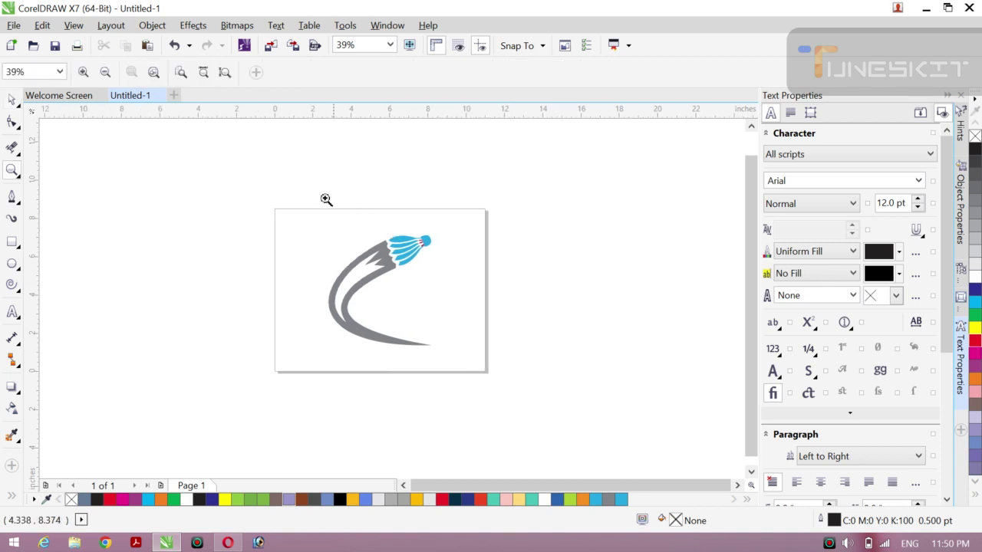
left_click_drag(289, 215, 472, 354)
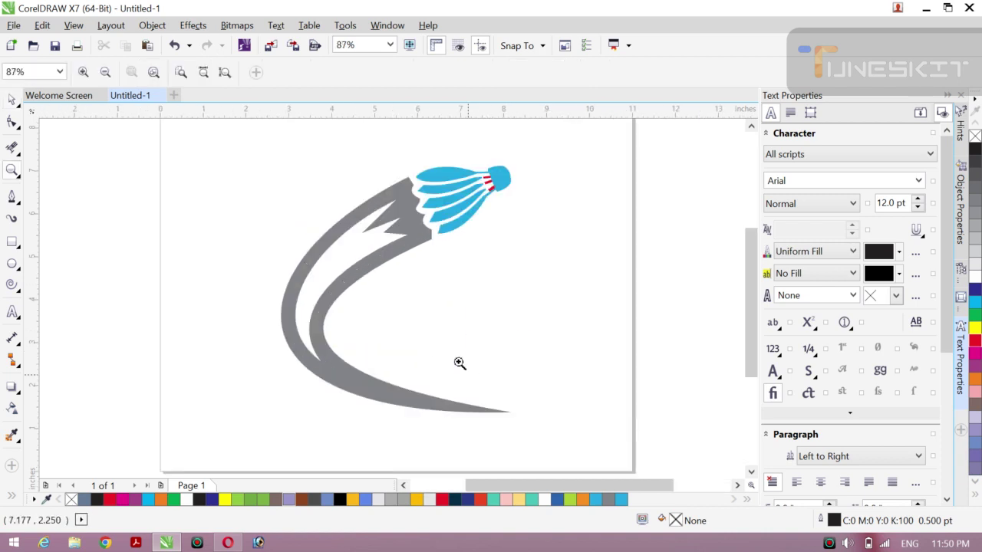
Step: Ungroup the centred shuttlecock logo into its separate shapes and clear the selection
left_click_drag(239, 147, 514, 227)
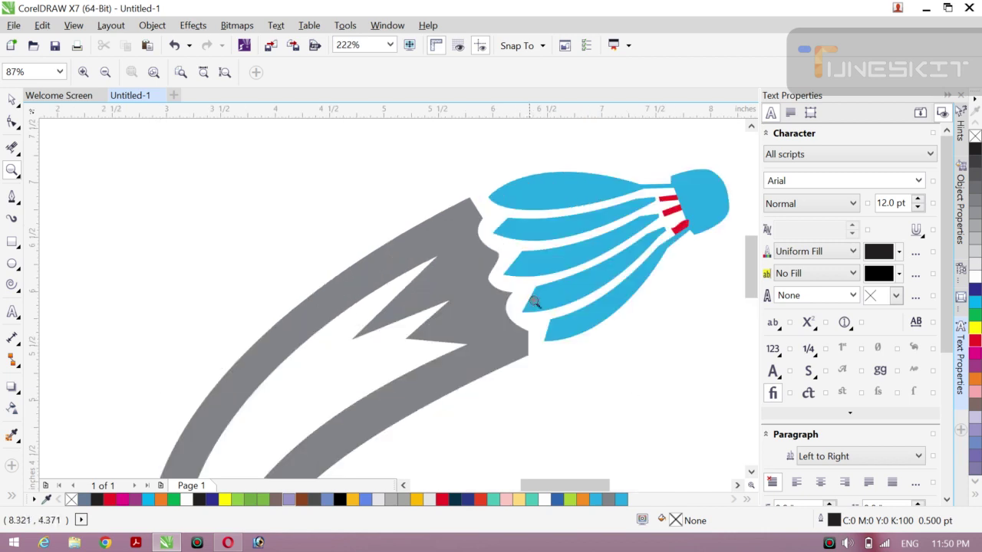
left_click(11, 100)
left_click(46, 96)
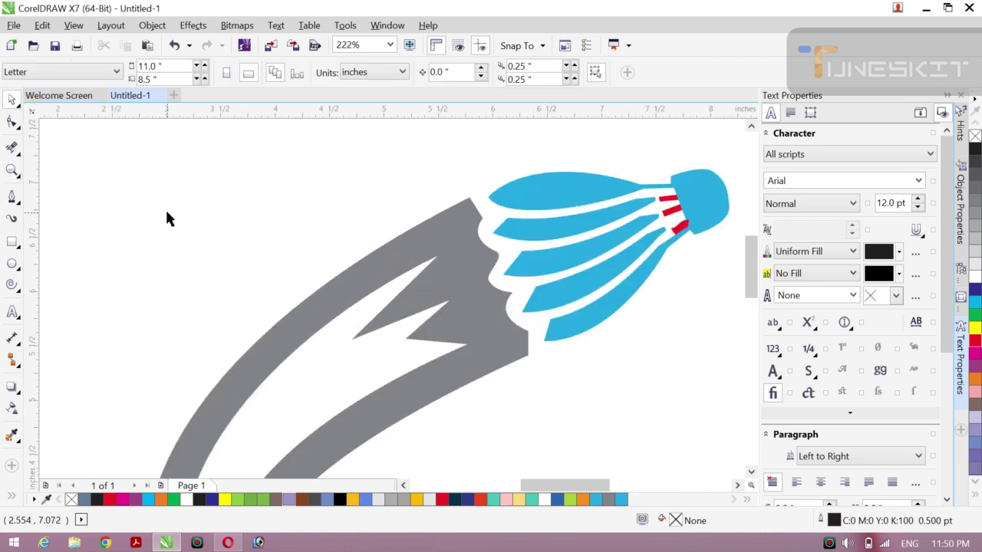
left_click(675, 234)
right_click(674, 228)
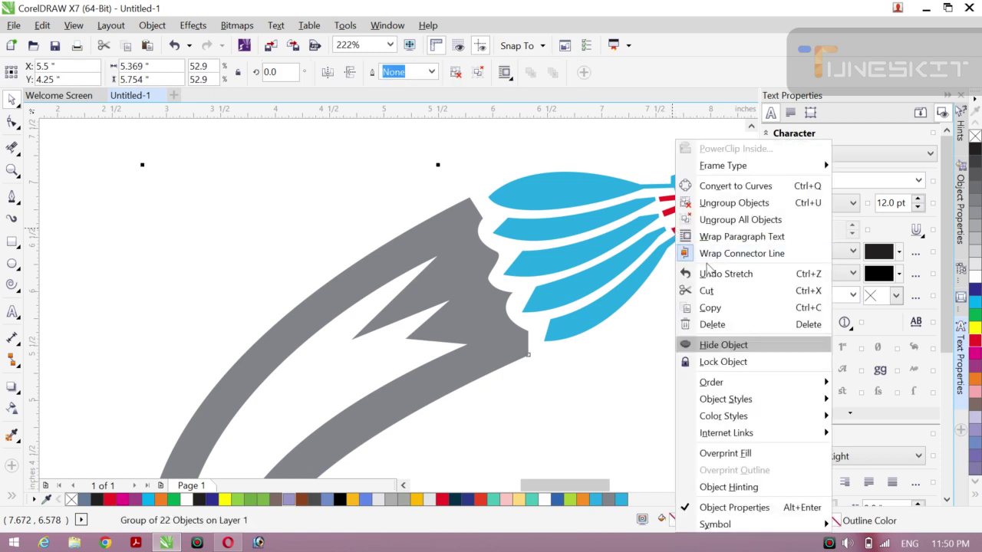
left_click(725, 204)
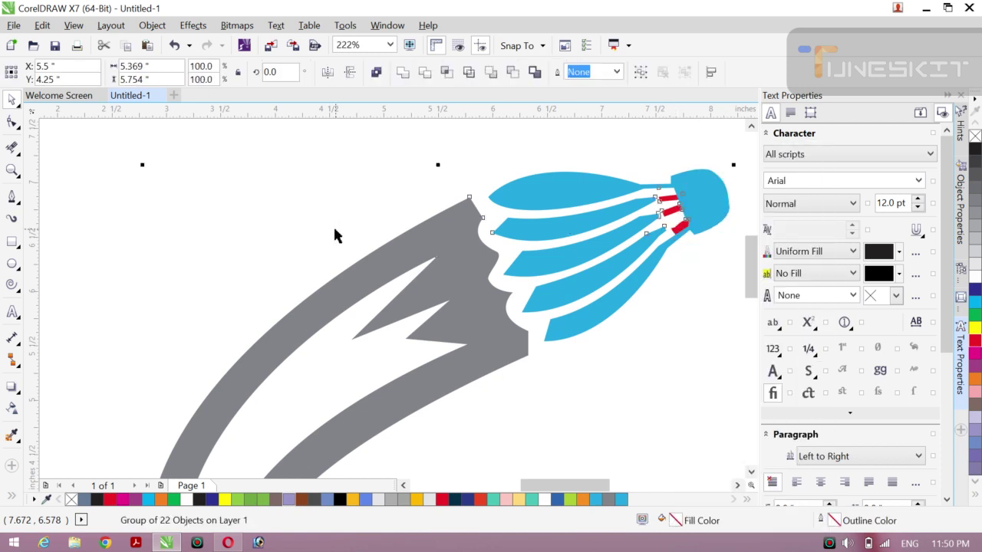
left_click(335, 235)
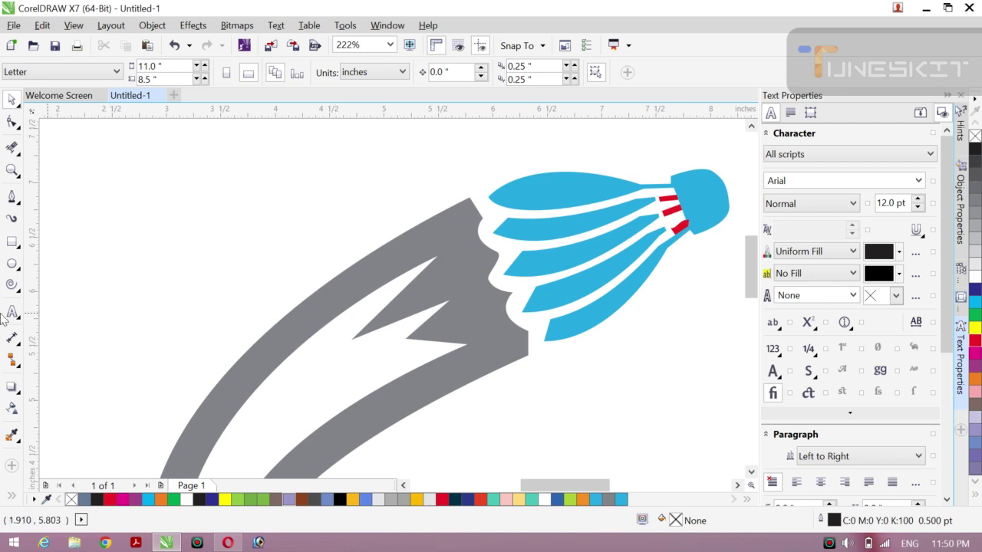
Step: Sample the light blue of the feathers and apply it to the small red bars next to the cork
left_click(12, 437)
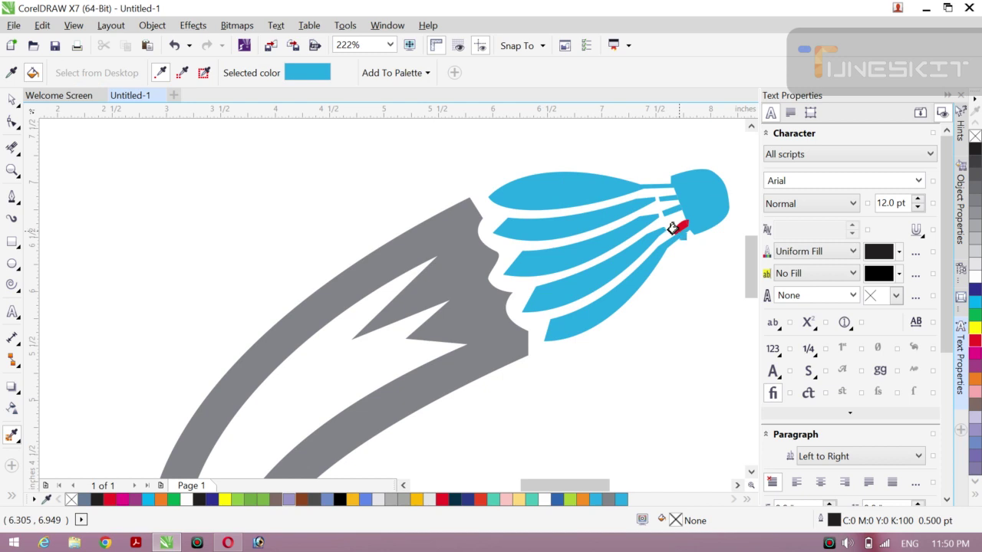
left_click(675, 228)
left_click(19, 111)
left_click(46, 97)
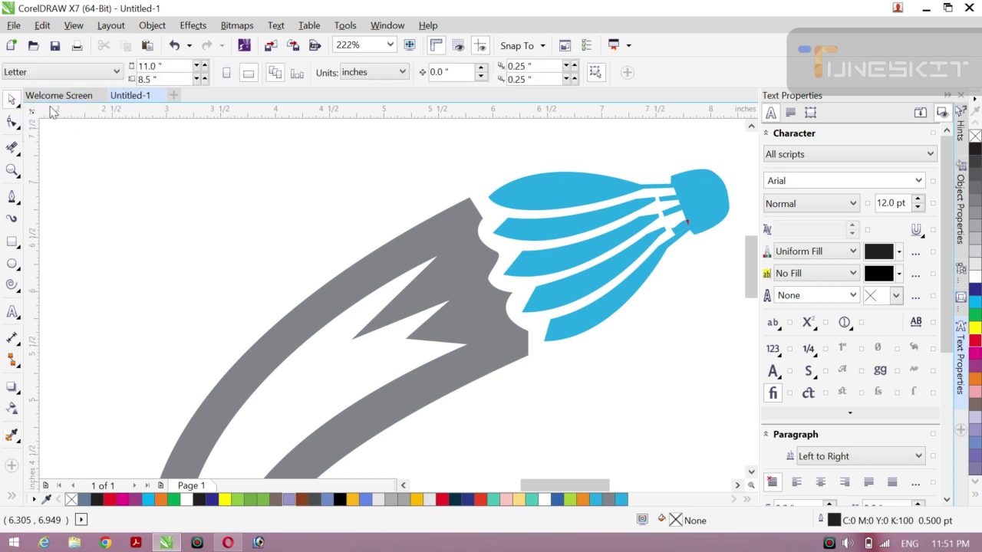
Step: Add a page-sized background rectangle behind the logo, try a black fill on it, and set its fill to yellow
key("z")
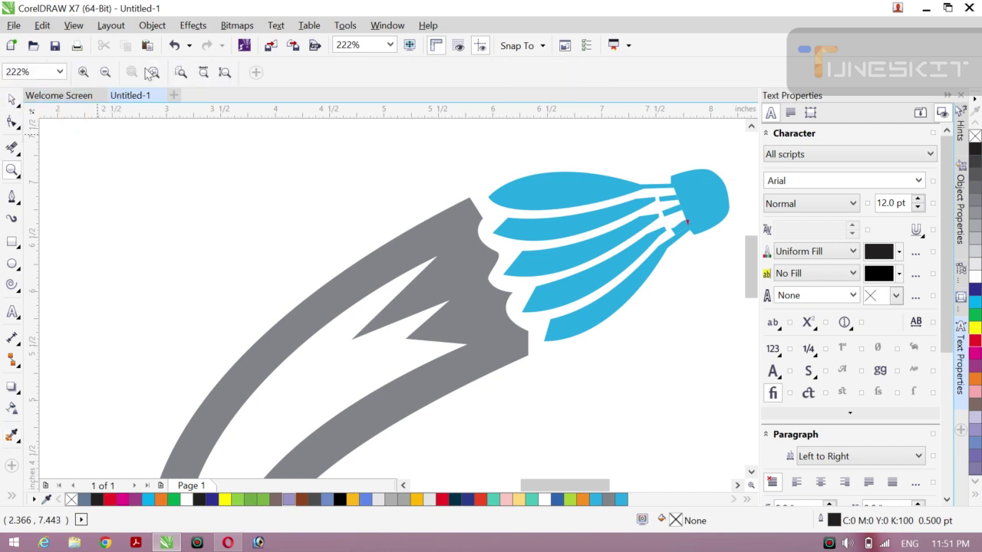
left_click(105, 72)
left_click(105, 72)
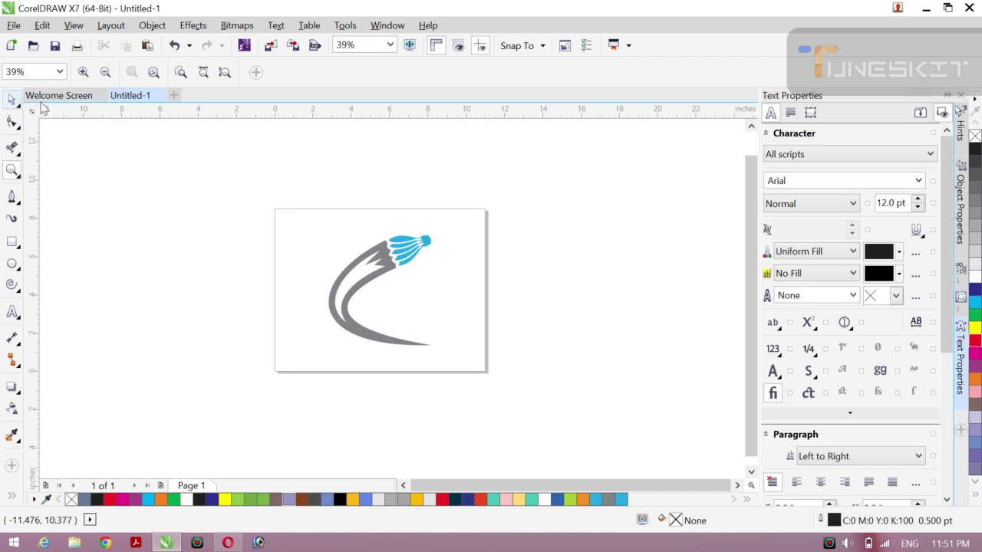
left_click(11, 100)
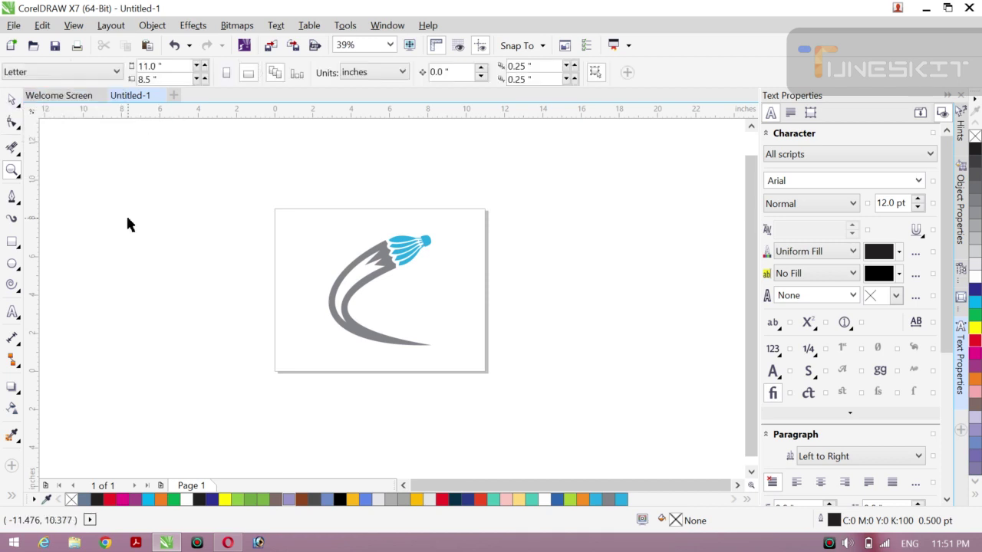
double_click(11, 244)
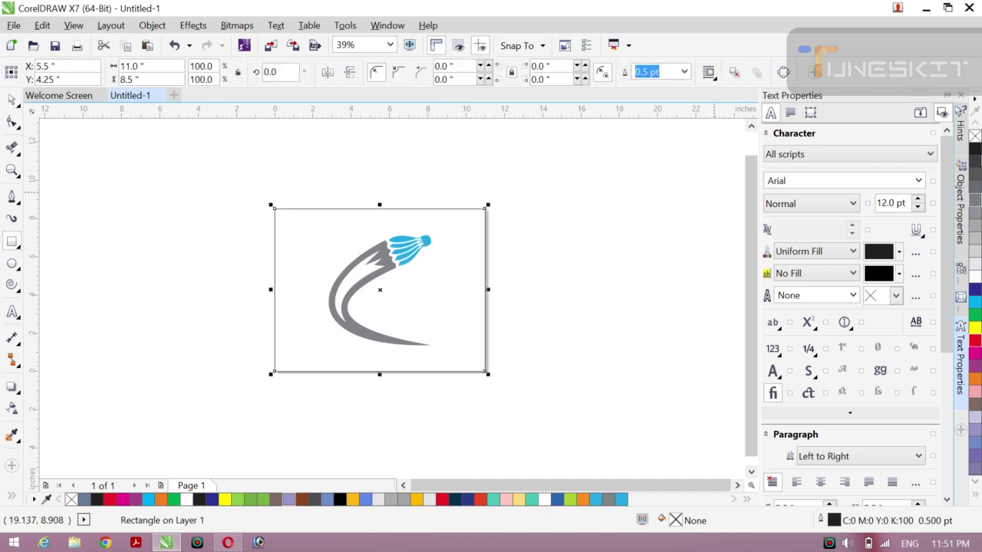
left_click(974, 154)
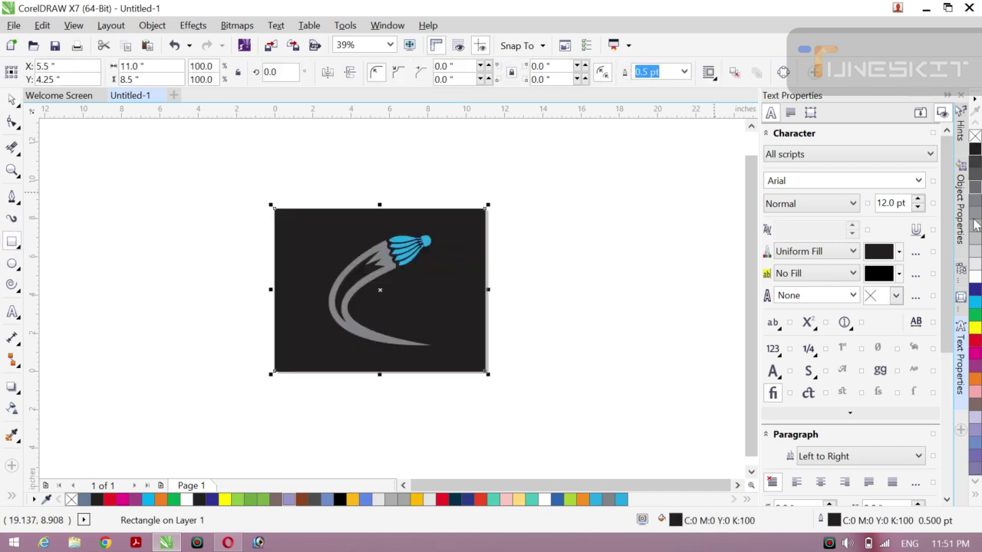
left_click(974, 329)
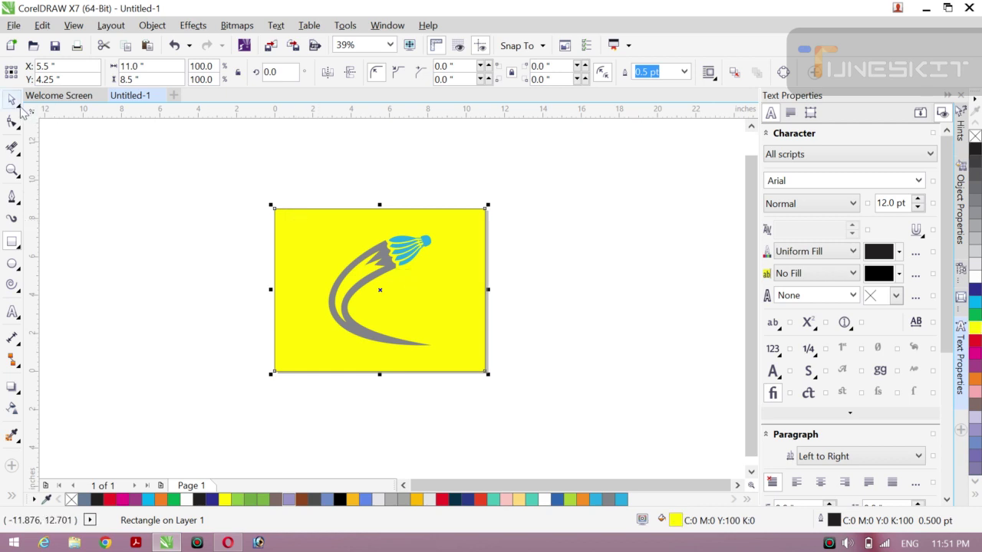
key("z")
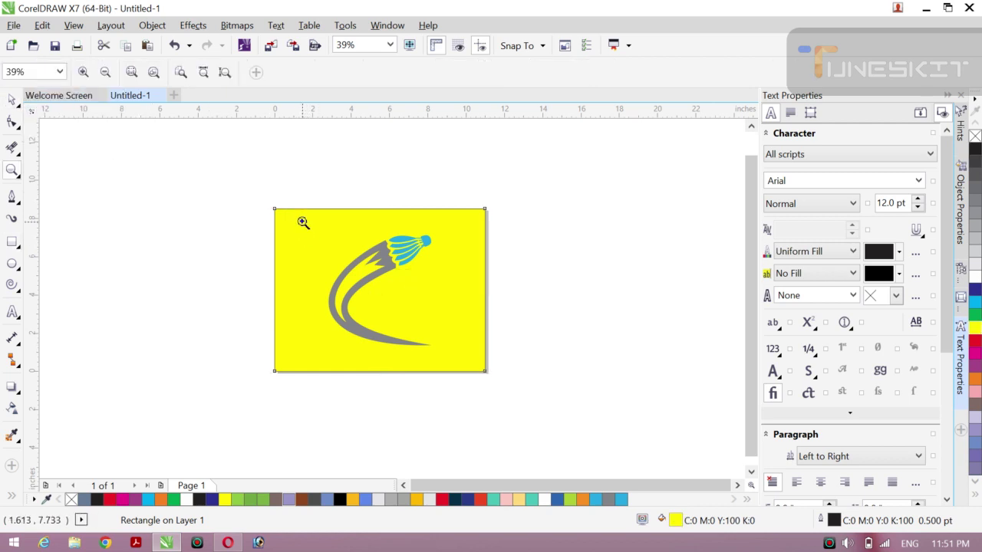
left_click_drag(303, 222, 452, 351)
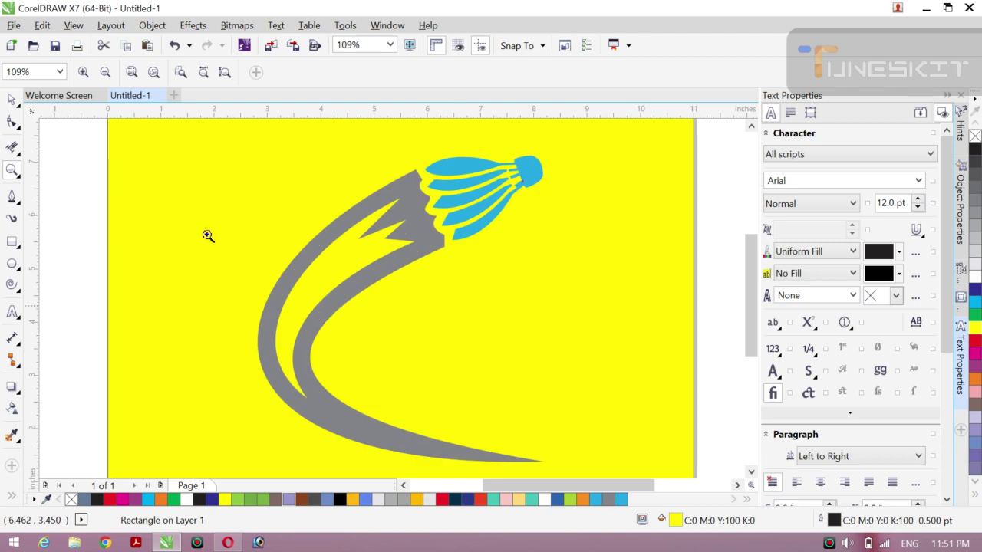
left_click(12, 100)
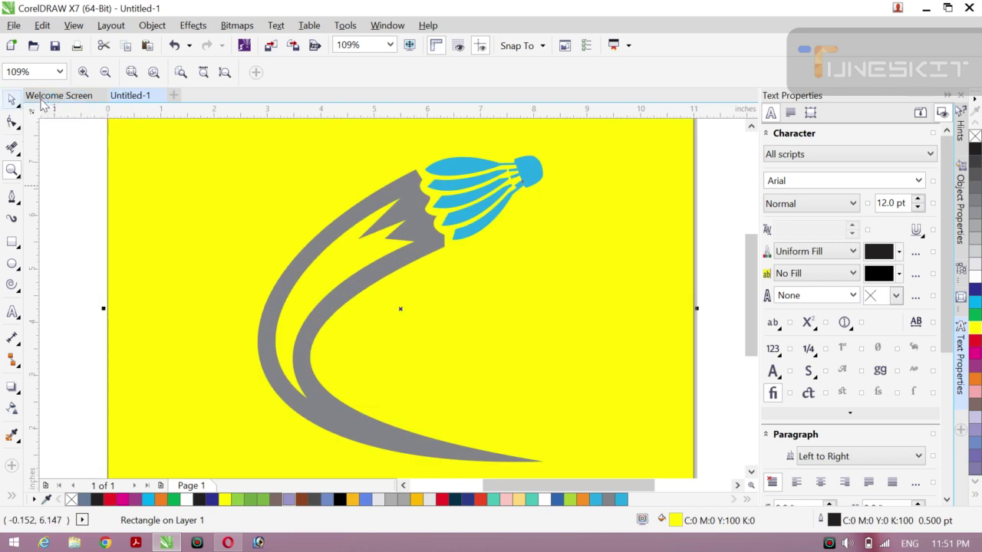
left_click(926, 8)
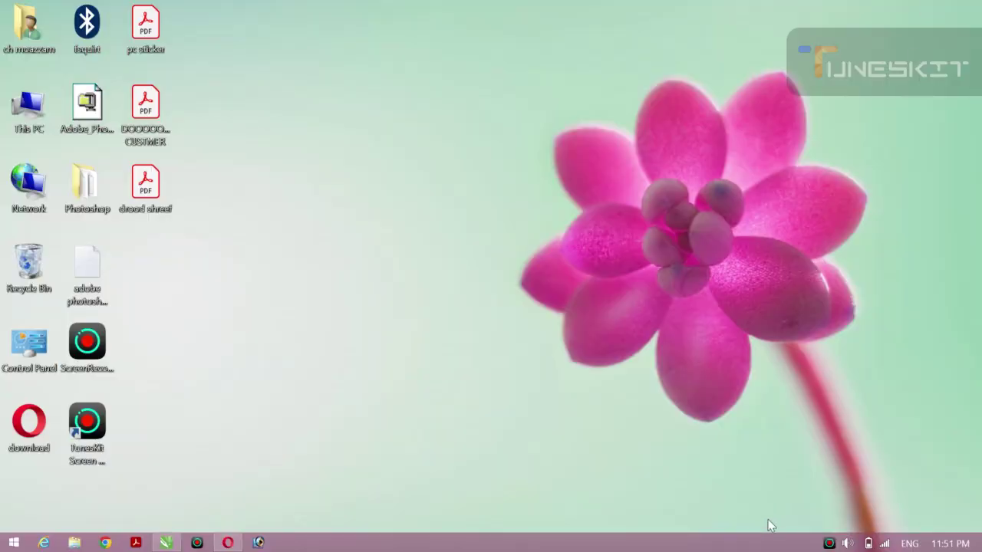
left_click(828, 543)
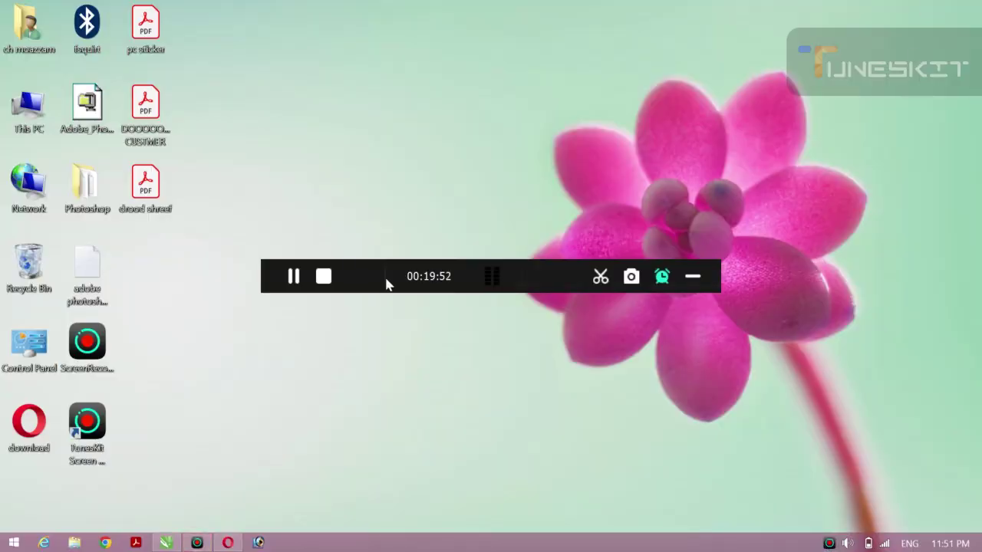